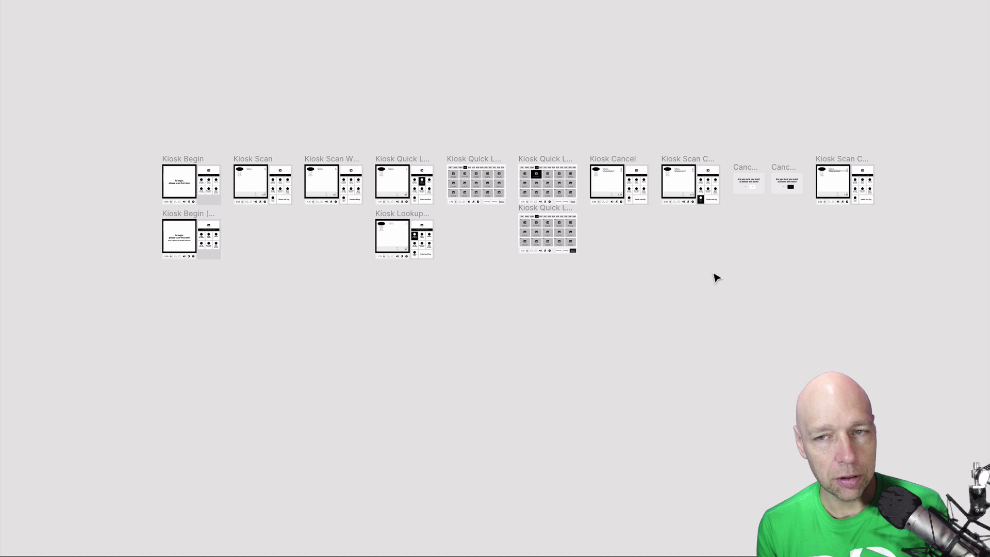
# Show the Layers and Prototype panels again around the kiosk screens overview
pyautogui.scroll(2, 714, 277)
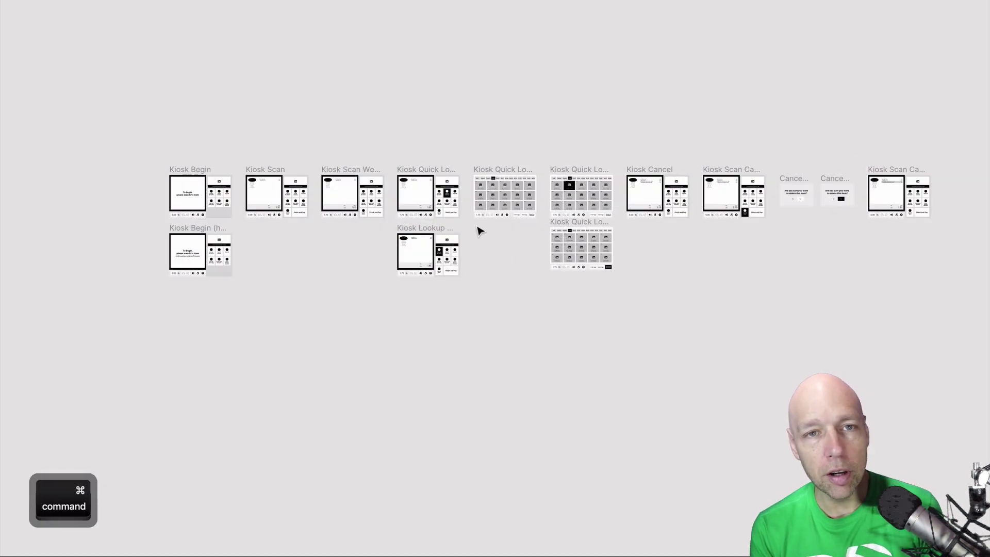
pyautogui.press('super+backslash')
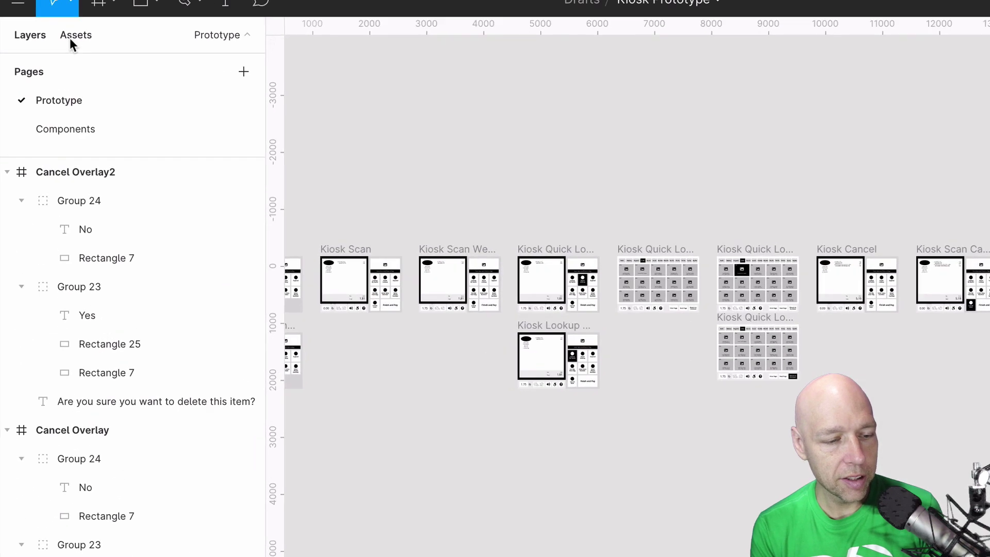
pyautogui.click(58, 6)
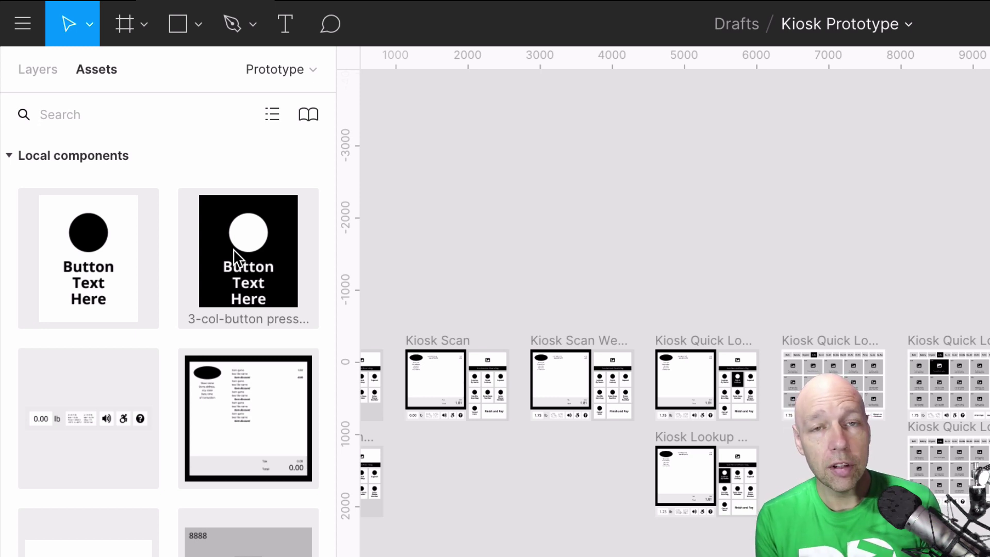
pyautogui.click(279, 291)
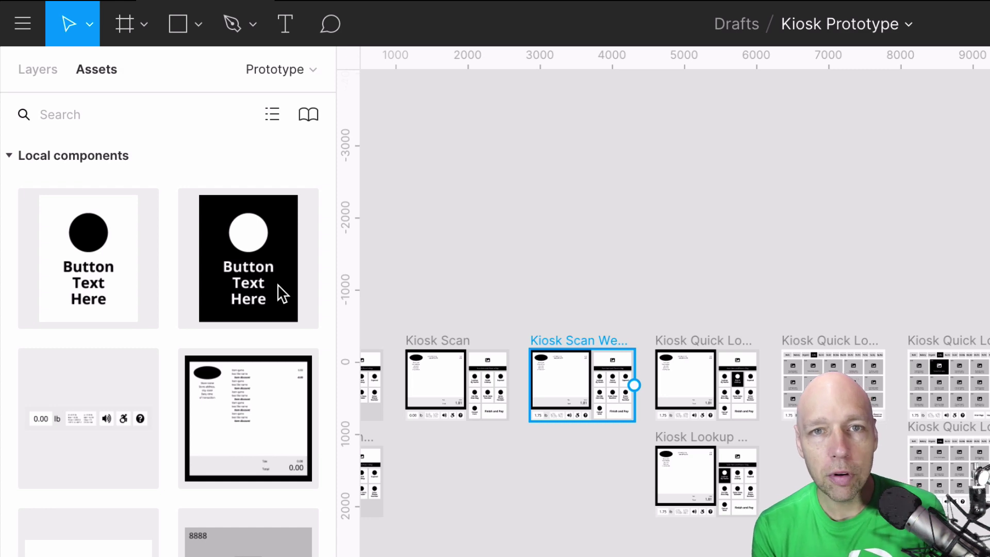
pyautogui.press('super+backslash')
pyautogui.scroll(10, 258, 292)
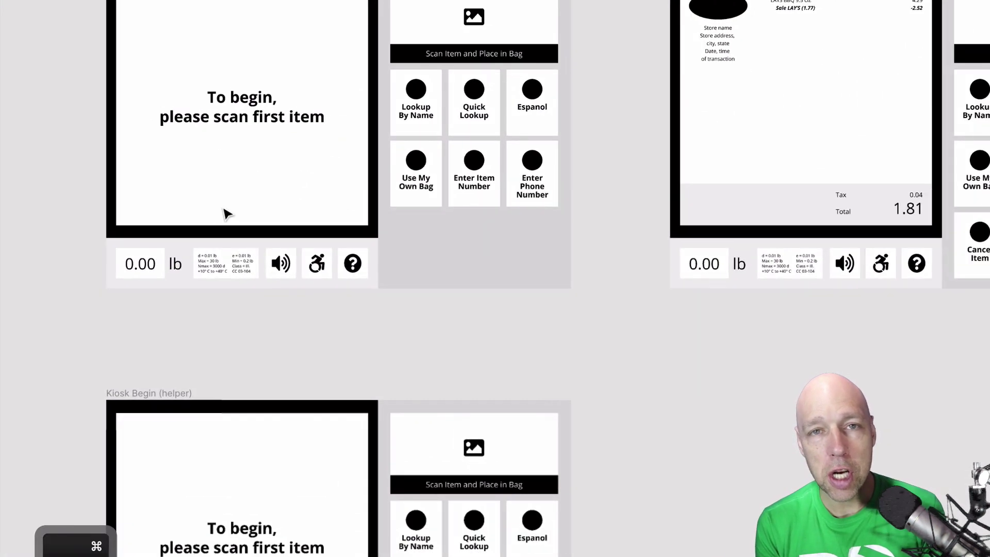
pyautogui.scroll(5, 227, 214)
pyautogui.scroll(5, 227, 214)
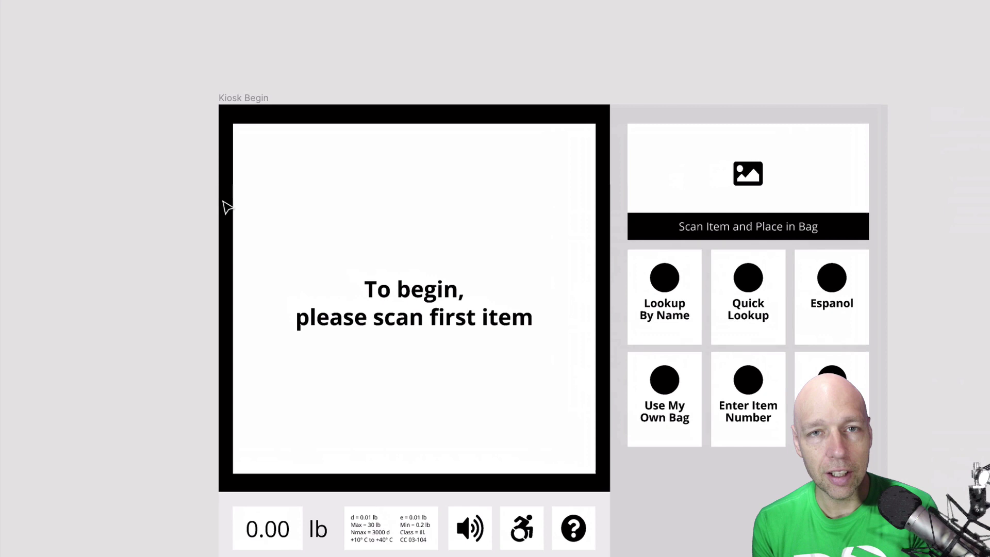
pyautogui.scroll(-2, 227, 206)
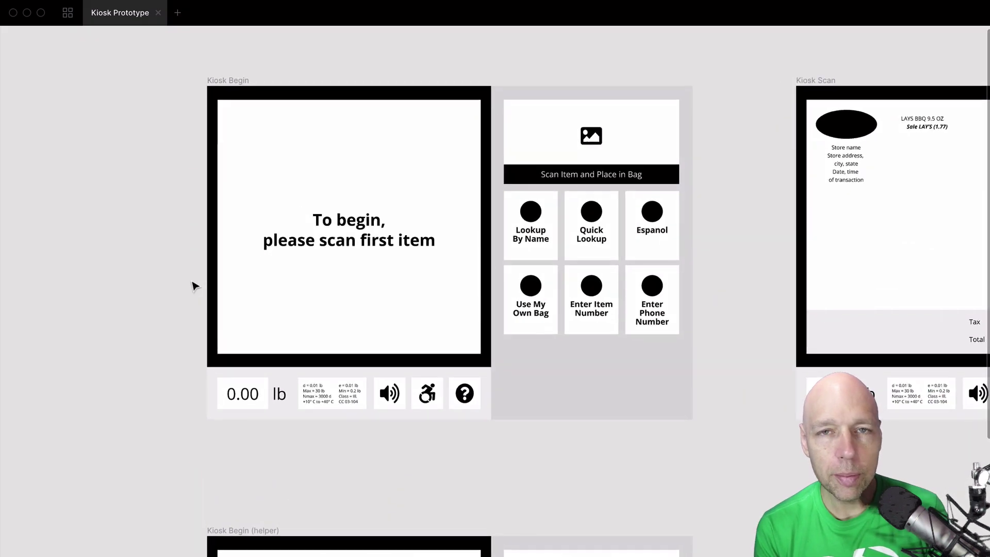
pyautogui.hscroll(3, 172, 344)
pyautogui.scroll(2, 172, 345)
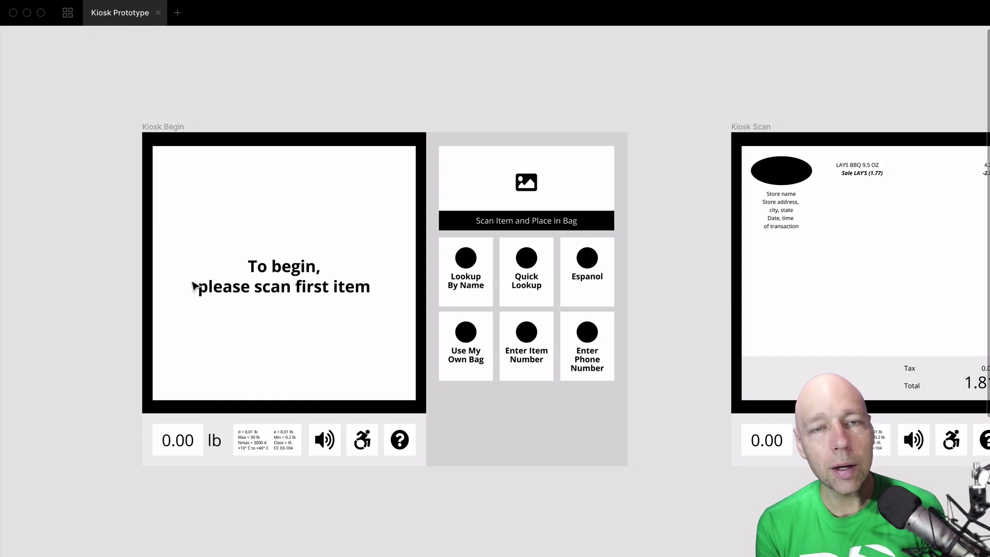
pyautogui.hotkey('ctrl', '\\')
pyautogui.scroll(-5, 435, 119)
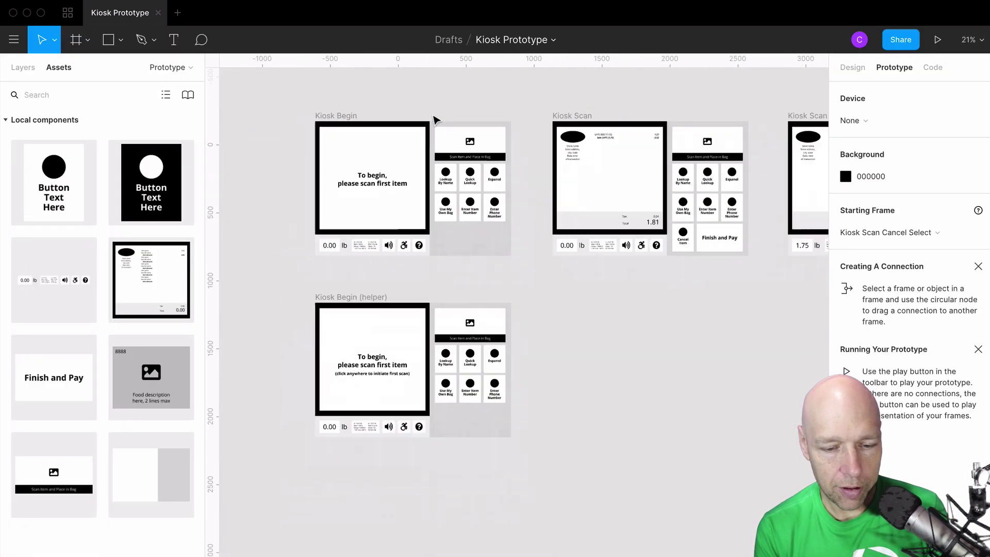
pyautogui.hscroll(20, 435, 118)
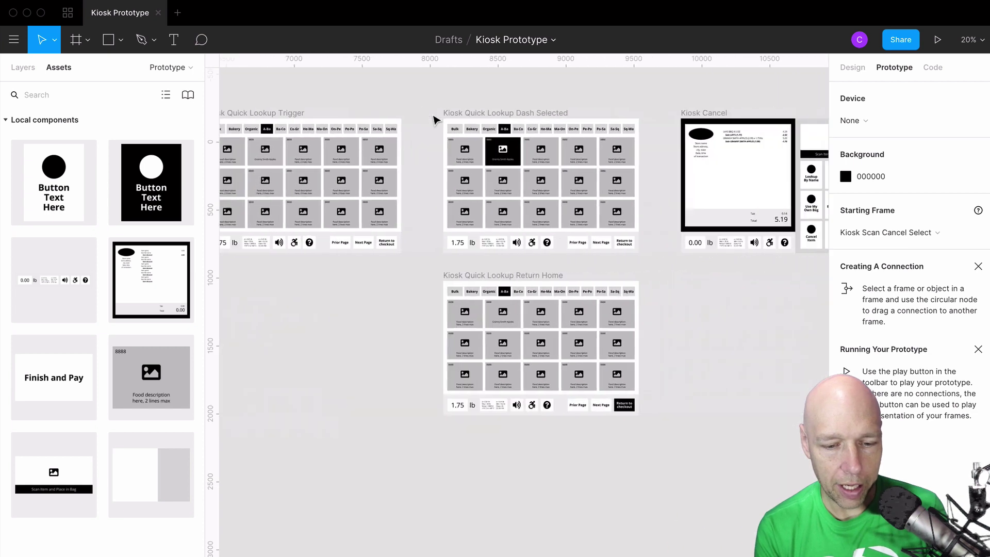
pyautogui.hscroll(-20, 435, 120)
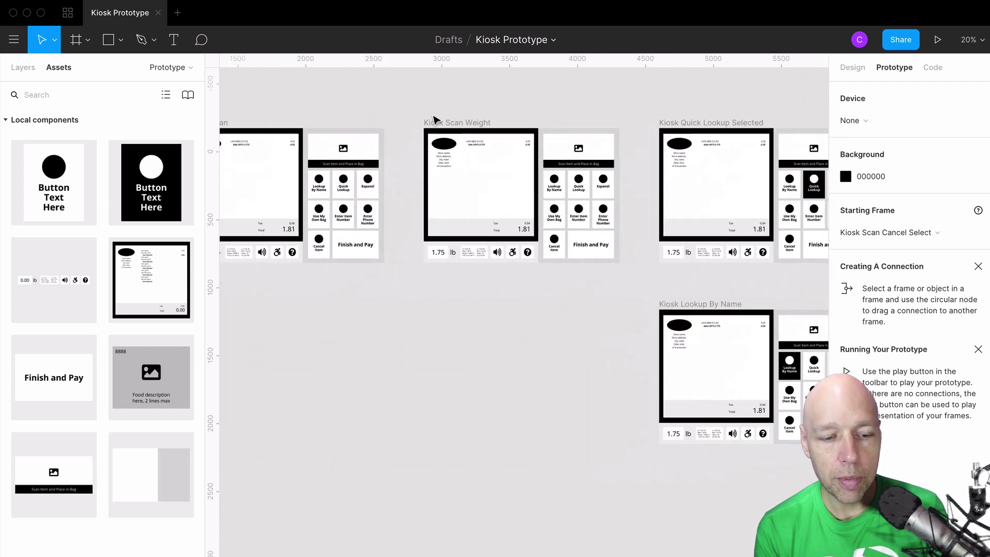
pyautogui.hscroll(-3, 435, 118)
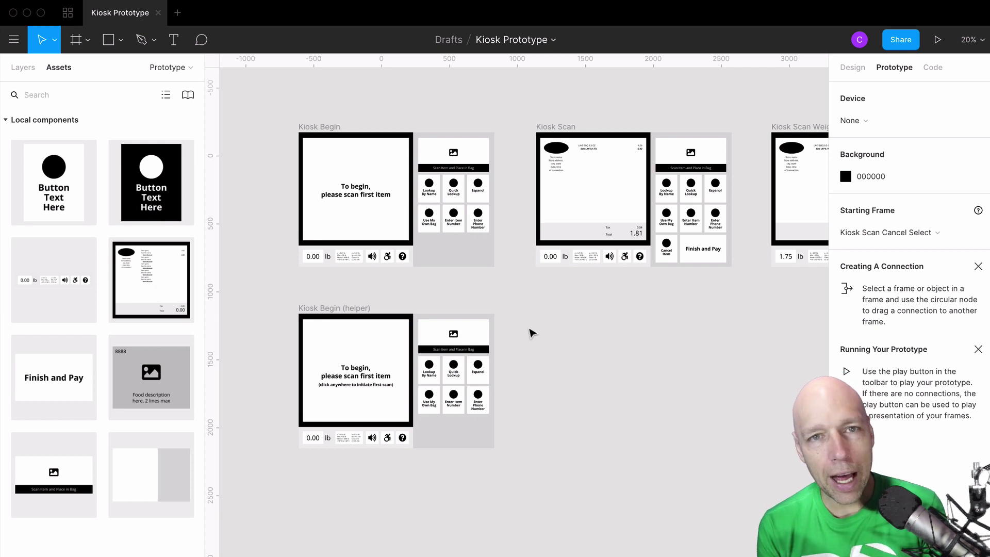
pyautogui.hotkey('alt', '1')
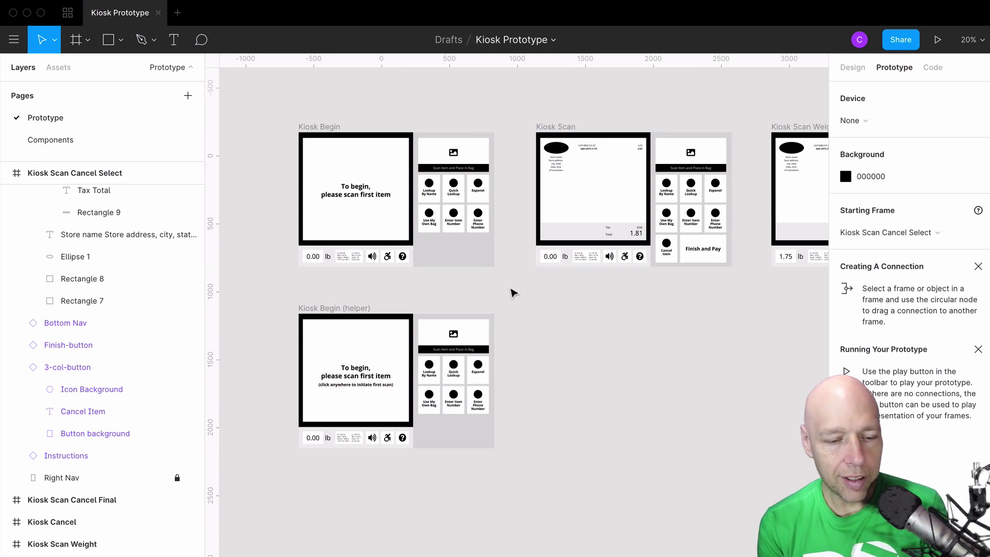
# Select the Kiosk Begin frame and zoom to fit it with Shift+2
pyautogui.scroll(5, 348, 149)
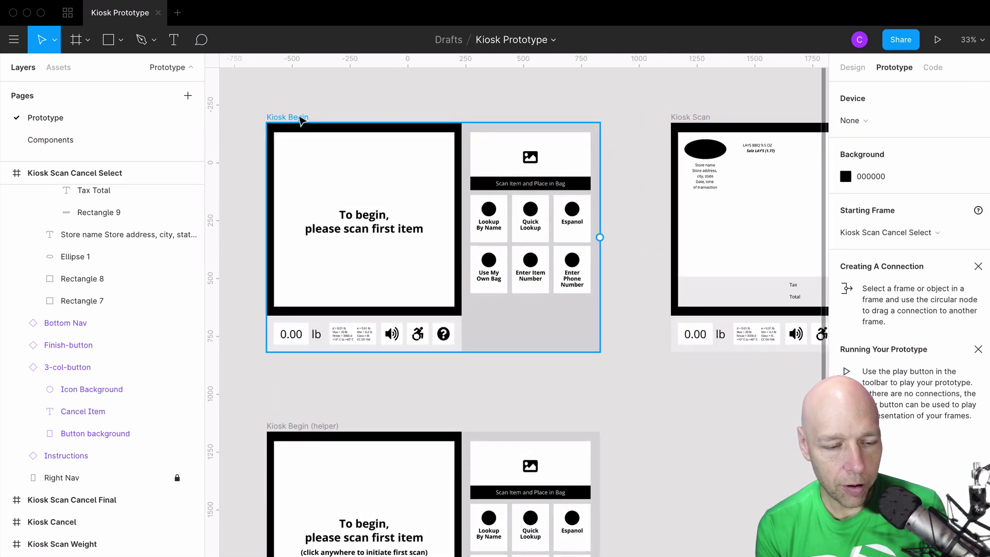
pyautogui.click(301, 118)
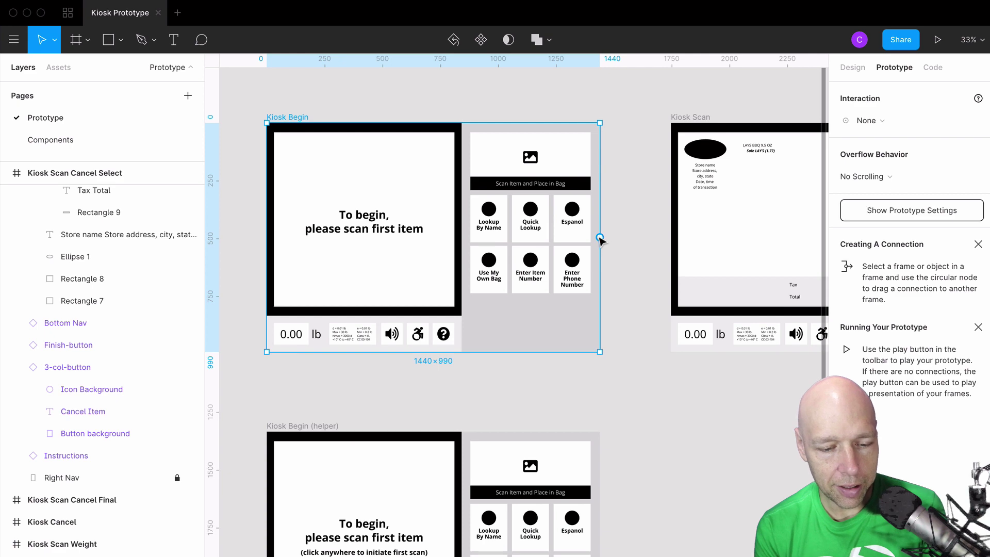
pyautogui.hotkey('shift', '2')
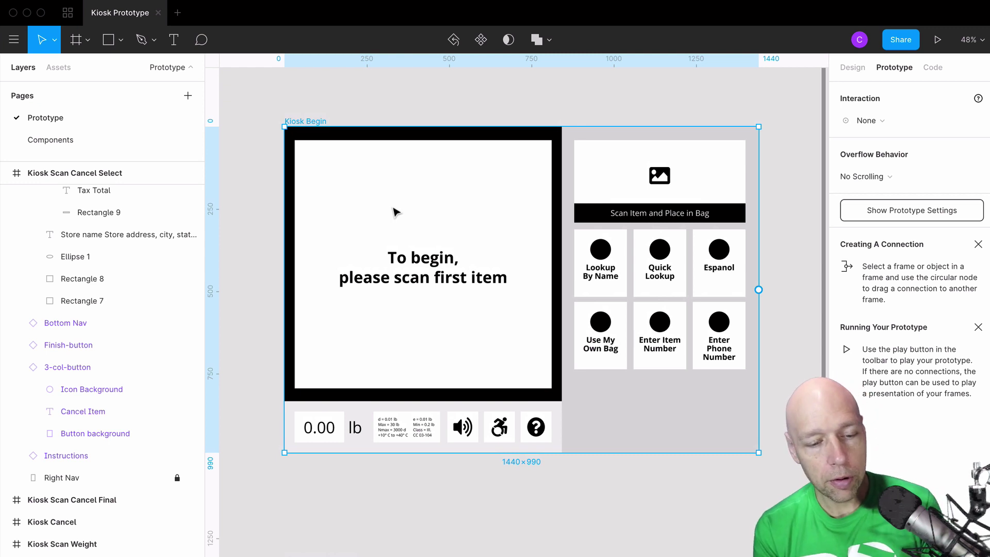
pyautogui.scroll(-2, 395, 212)
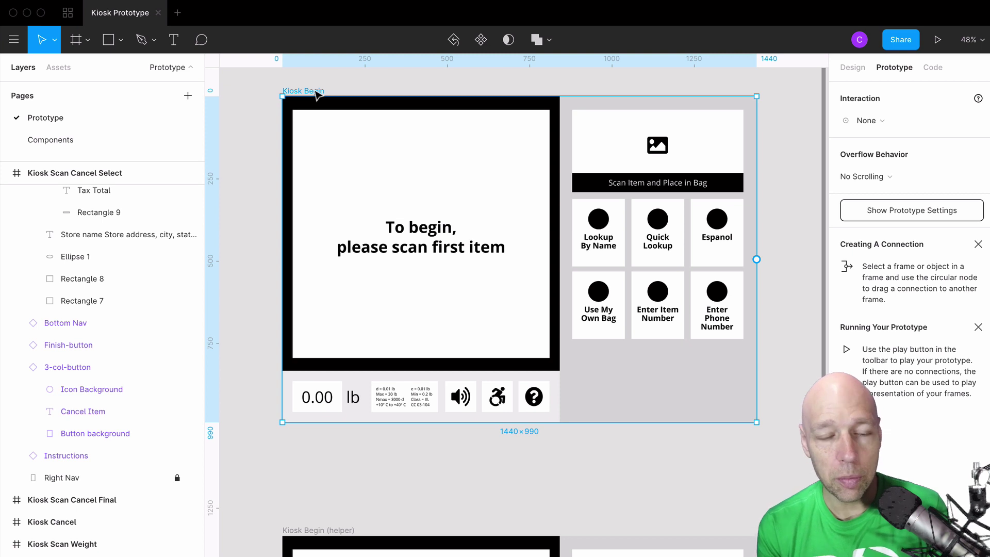
pyautogui.scroll(-6, 389, 329)
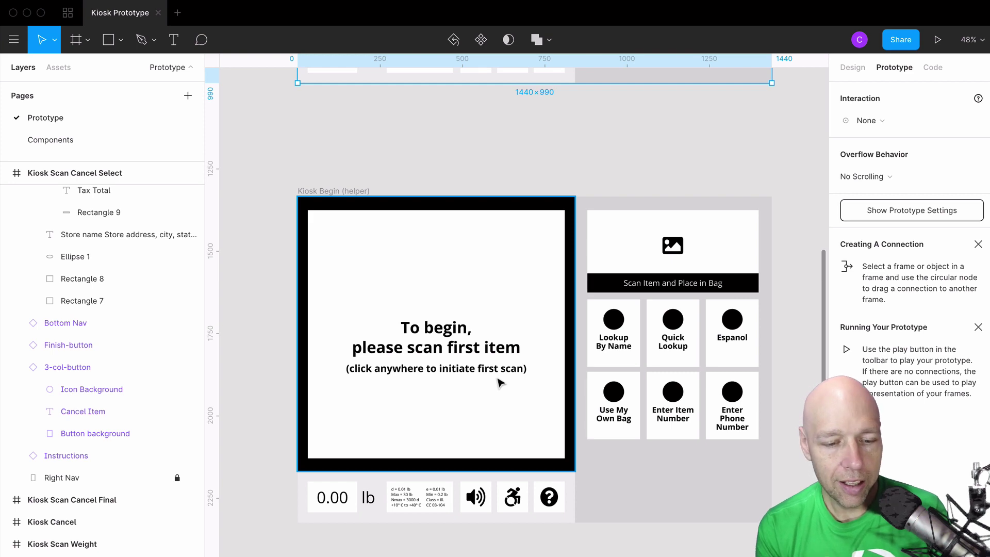
pyautogui.scroll(6, 499, 383)
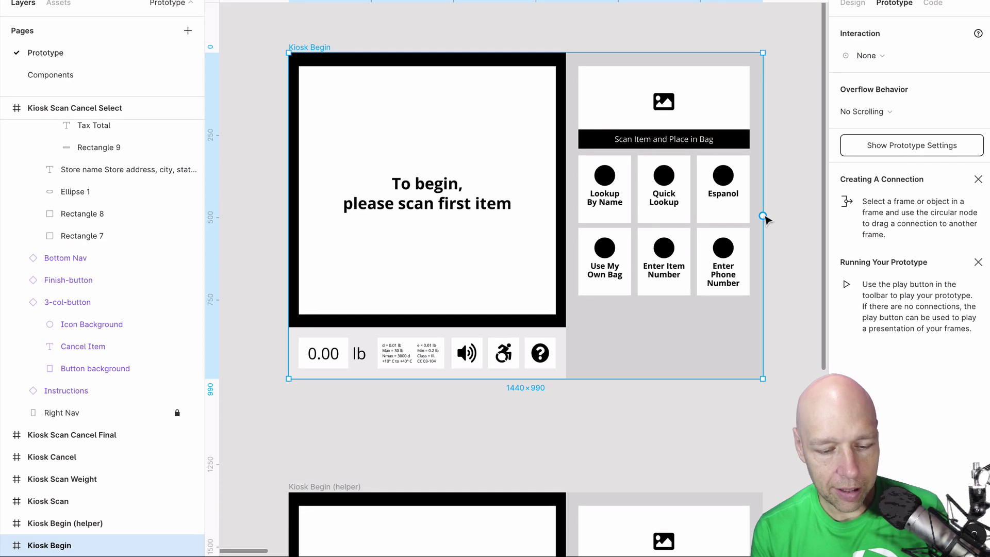
# Connect Kiosk Begin to Kiosk Begin (helper) using Navigate To, Dissolve, Ease Out 1000ms
pyautogui.moveTo(763, 280); pyautogui.dragTo(798, 350)
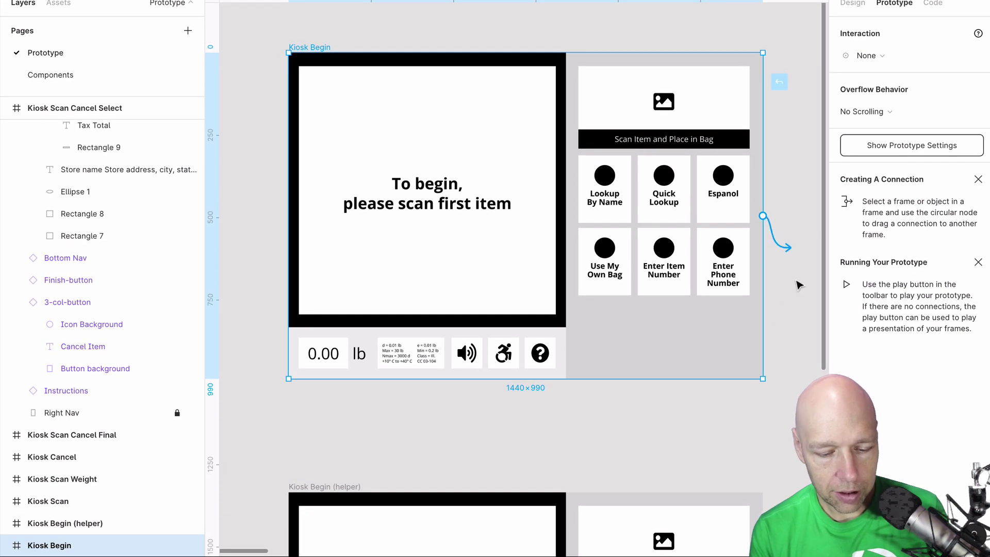
pyautogui.moveTo(799, 285); pyautogui.dragTo(713, 519)
pyautogui.scroll(-1, 713, 518)
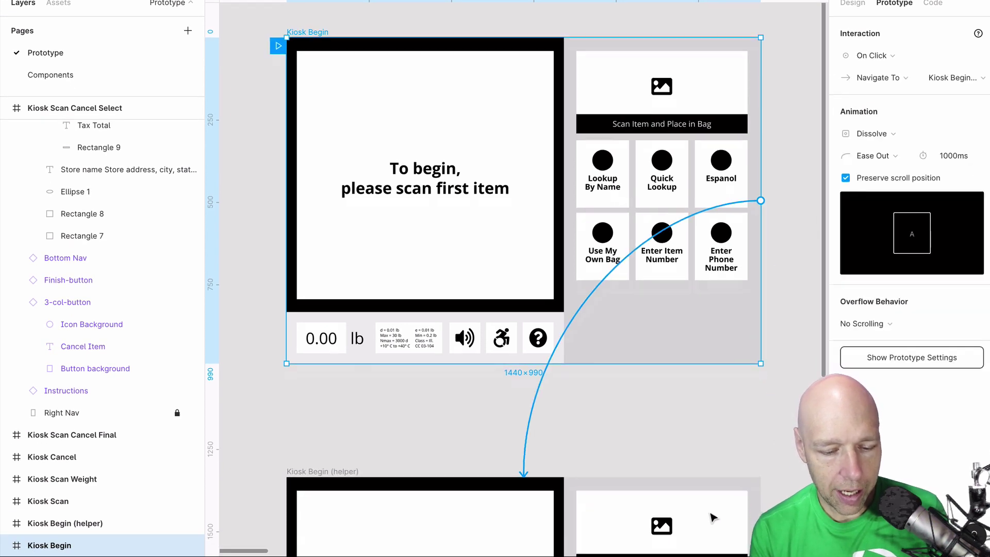
pyautogui.scroll(-3, 713, 518)
pyautogui.scroll(-3, 713, 519)
pyautogui.hscroll(2, 714, 519)
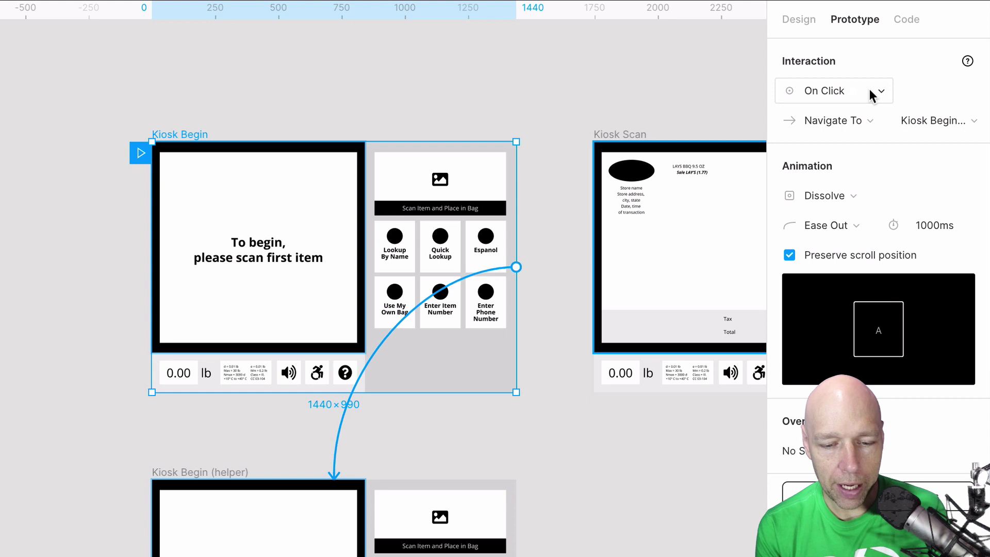
pyautogui.click(869, 90)
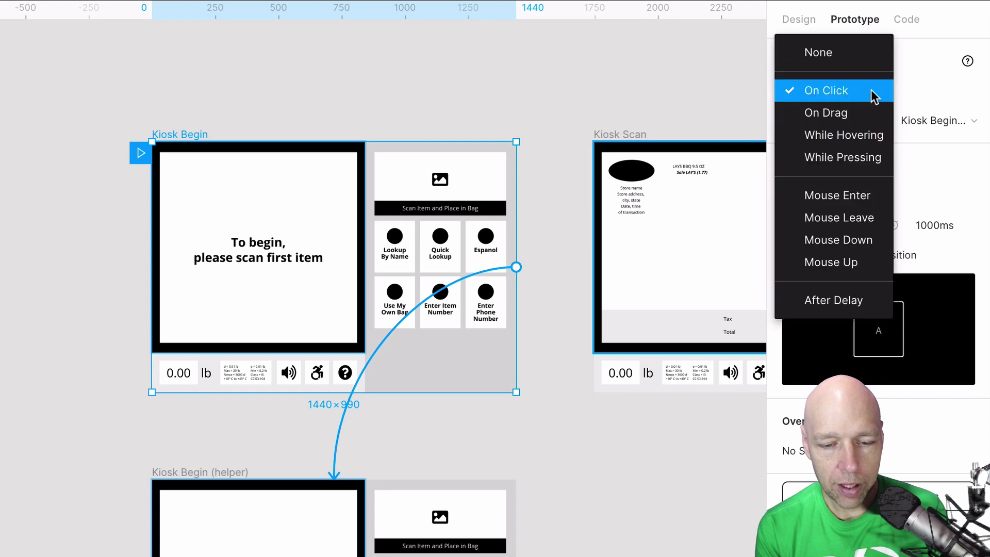
pyautogui.press('Escape')
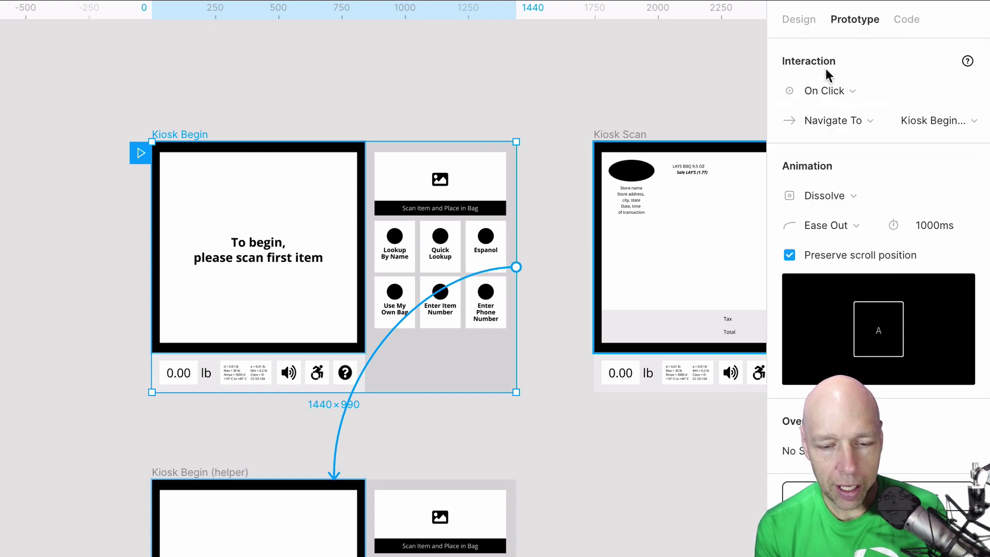
pyautogui.click(841, 91)
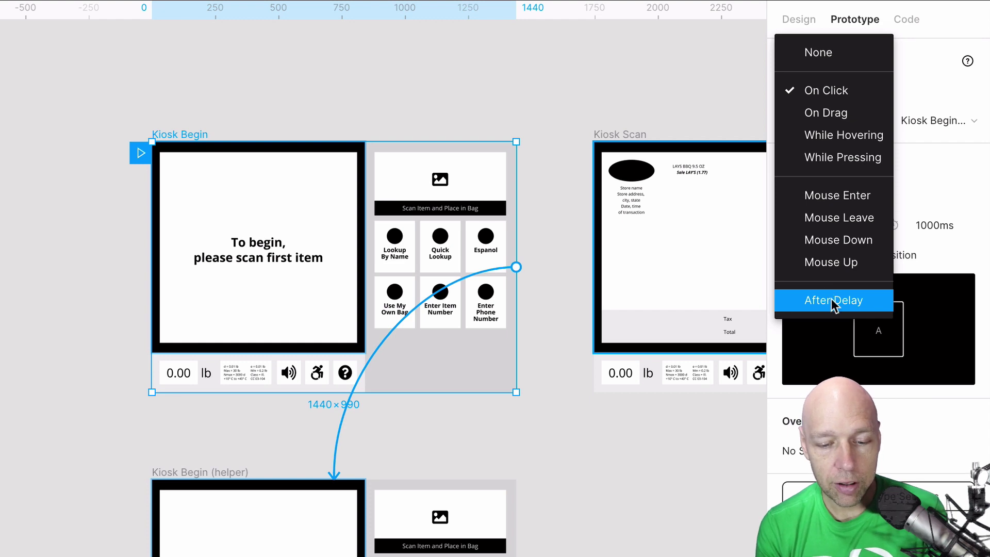
# Set Kiosk Begin's interaction trigger to After Delay
pyautogui.click(834, 303)
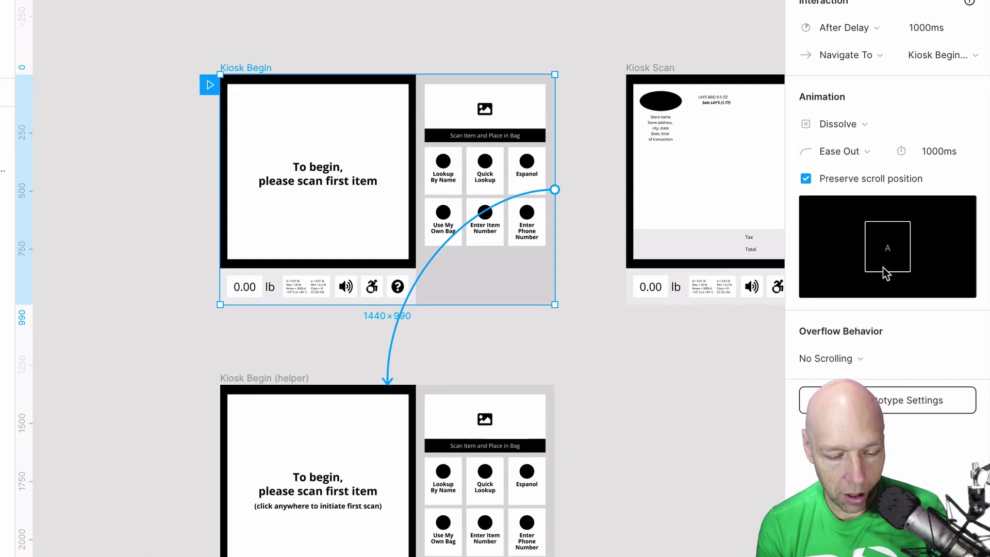
pyautogui.scroll(6, 364, 498)
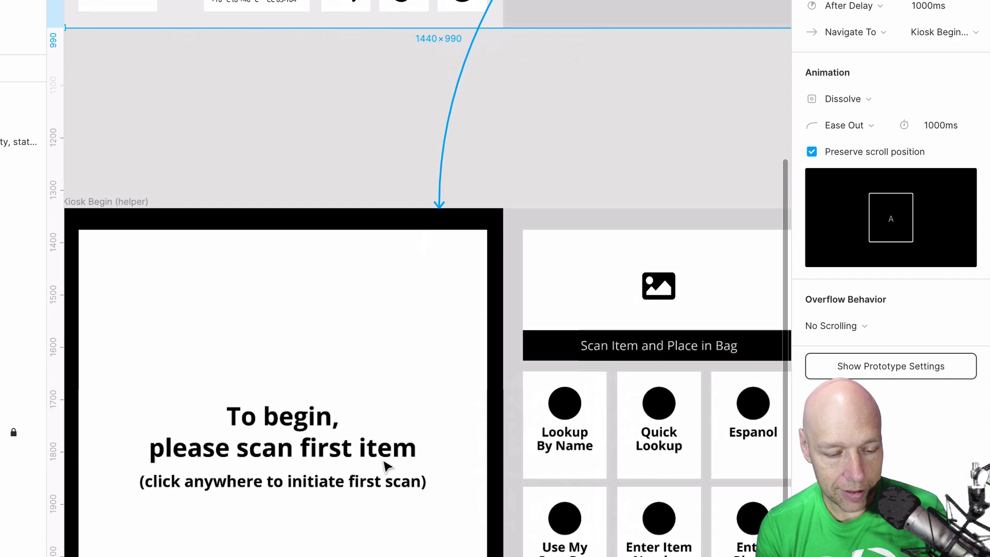
pyautogui.scroll(-4, 255, 450)
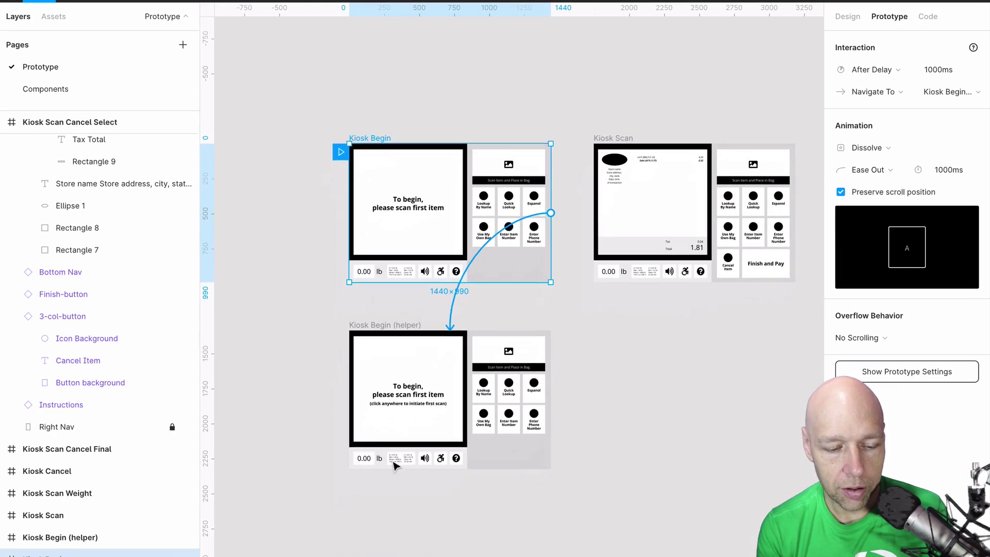
pyautogui.scroll(3, 278, 479)
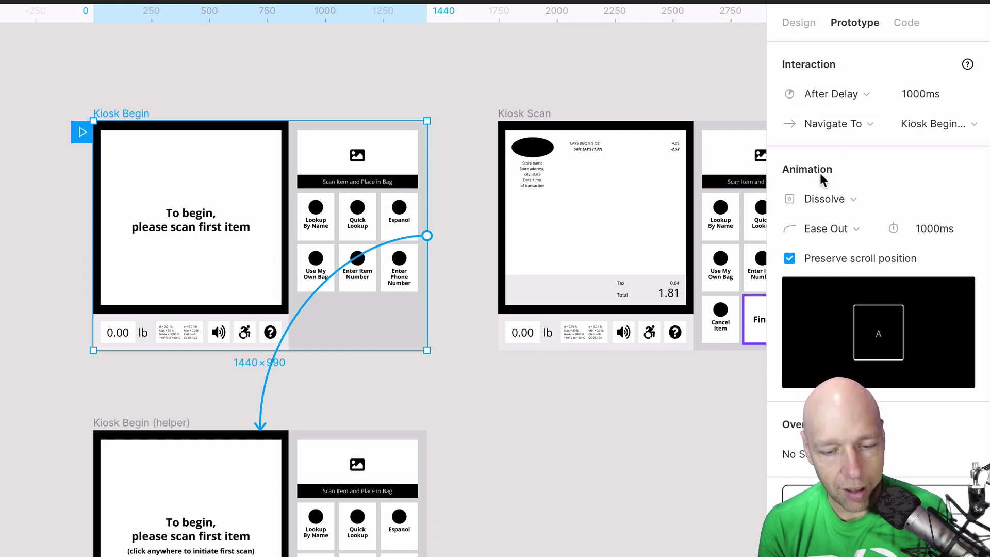
# Keep Ease Out easing and set the Dissolve duration back to 1000ms
pyautogui.click(865, 230)
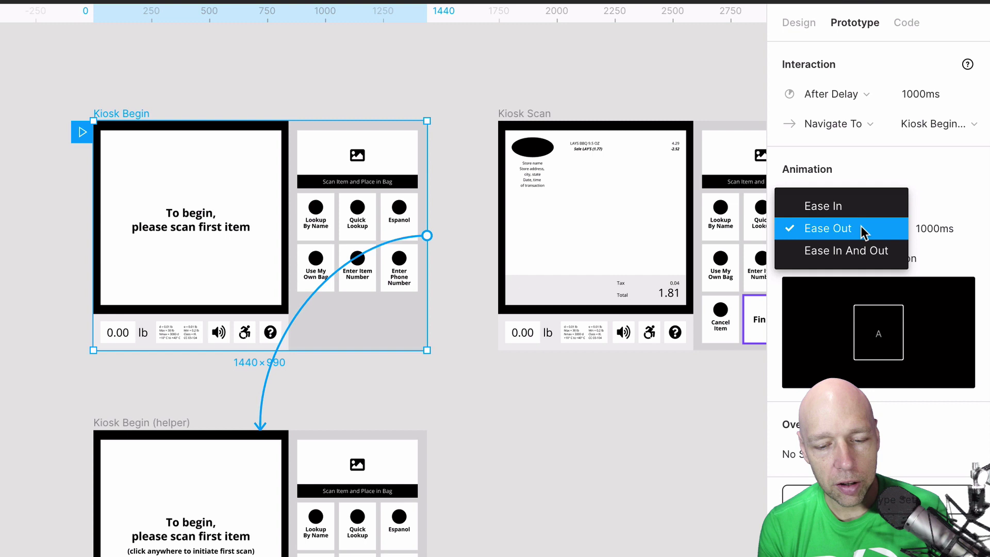
pyautogui.click(936, 194)
pyautogui.click(943, 225)
pyautogui.click(969, 235)
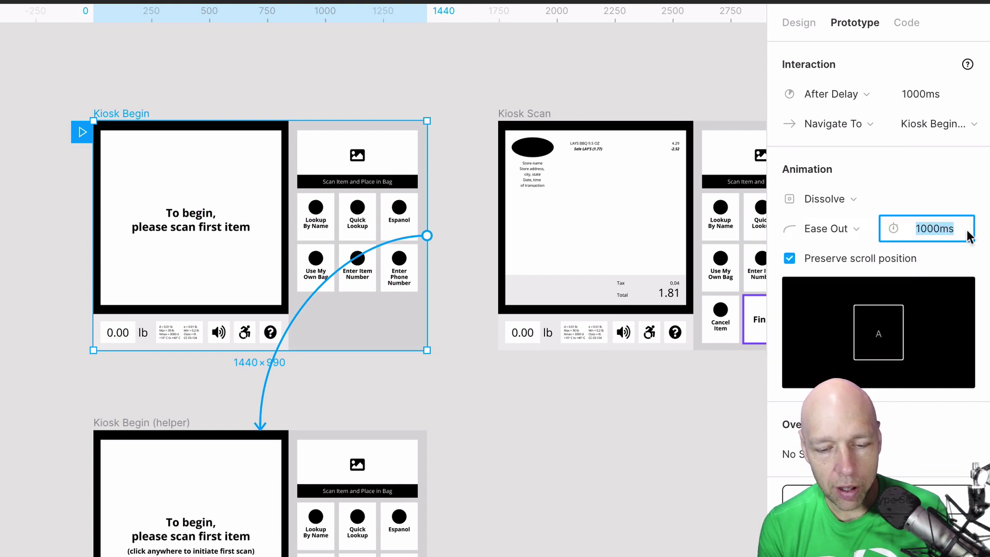
pyautogui.click(969, 236)
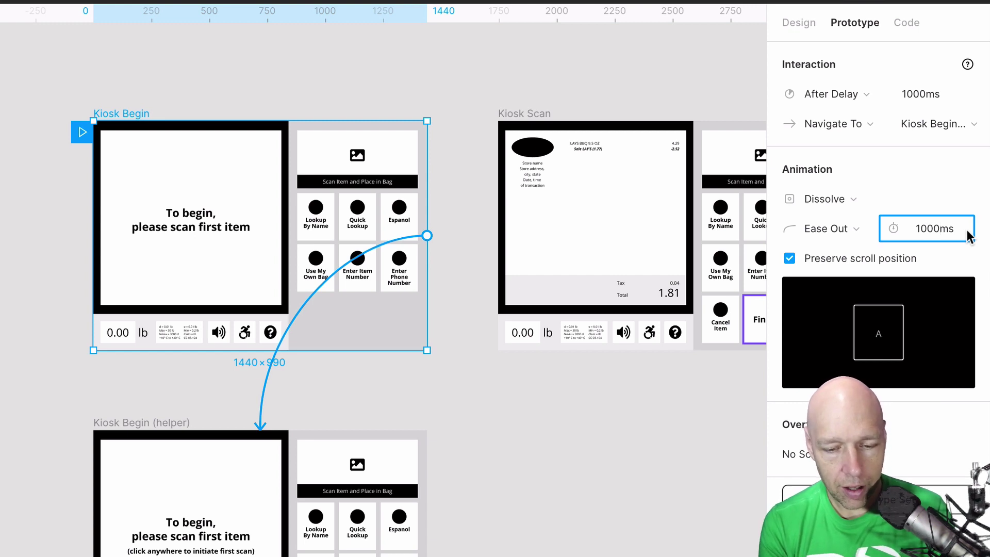
pyautogui.press('BackSpace')
pyautogui.write('5')
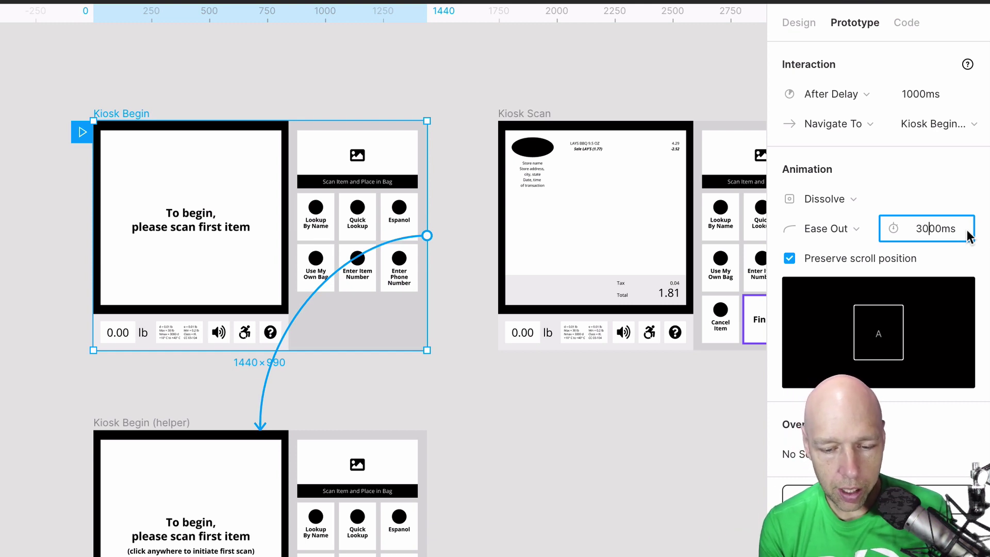
pyautogui.press('Left')
pyautogui.press('BackSpace')
pyautogui.write('1')
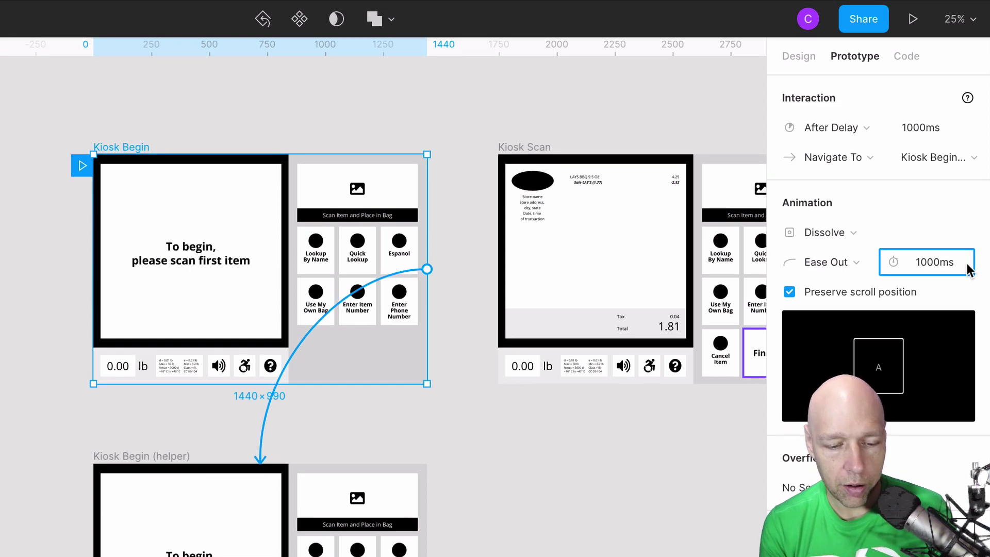
pyautogui.press('Escape')
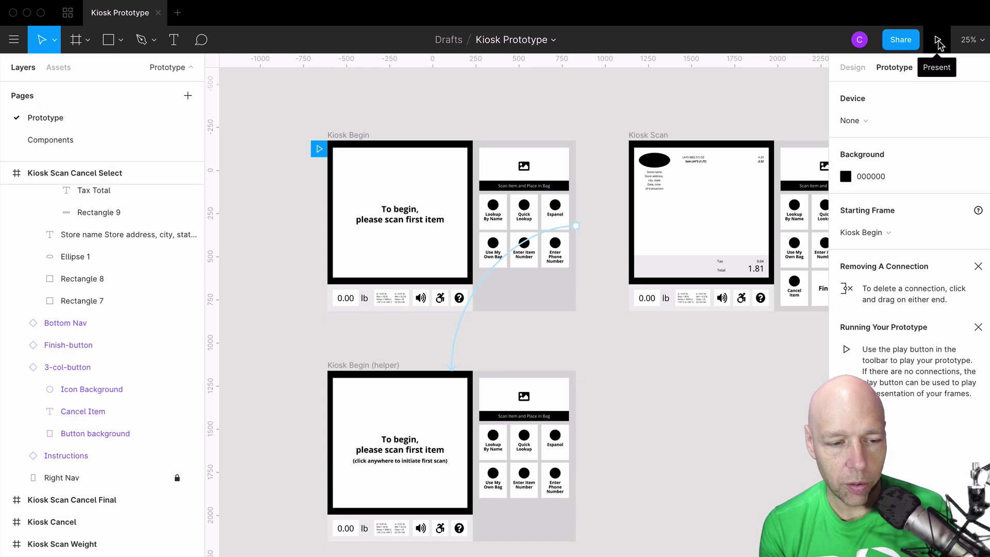
# Present the prototype scaled to Fit and restart it from the first screen
pyautogui.click(938, 41)
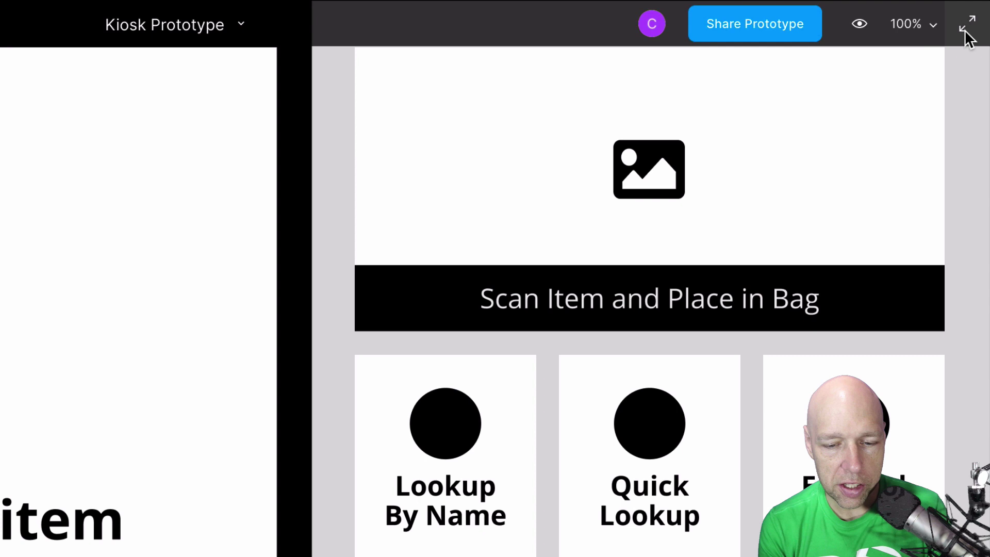
pyautogui.click(934, 28)
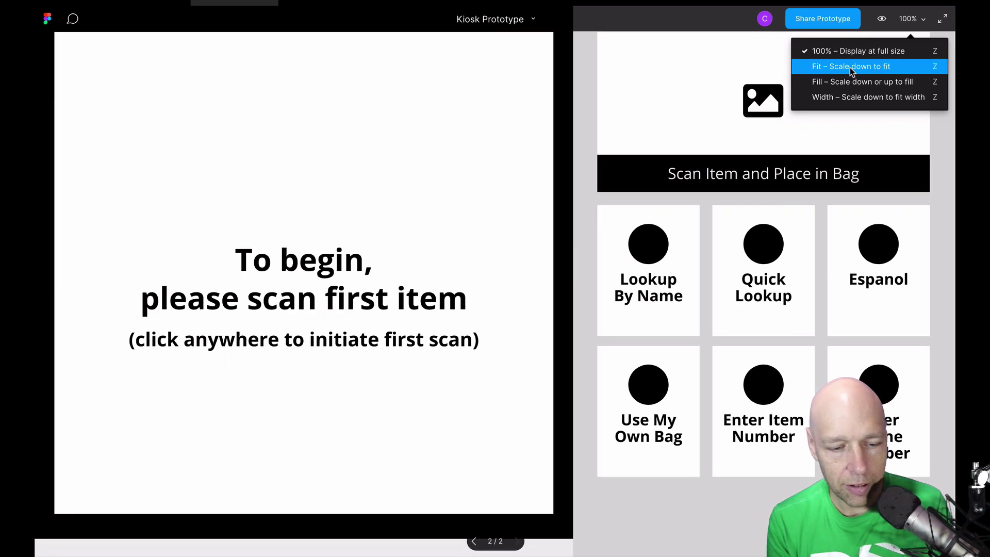
pyautogui.click(850, 67)
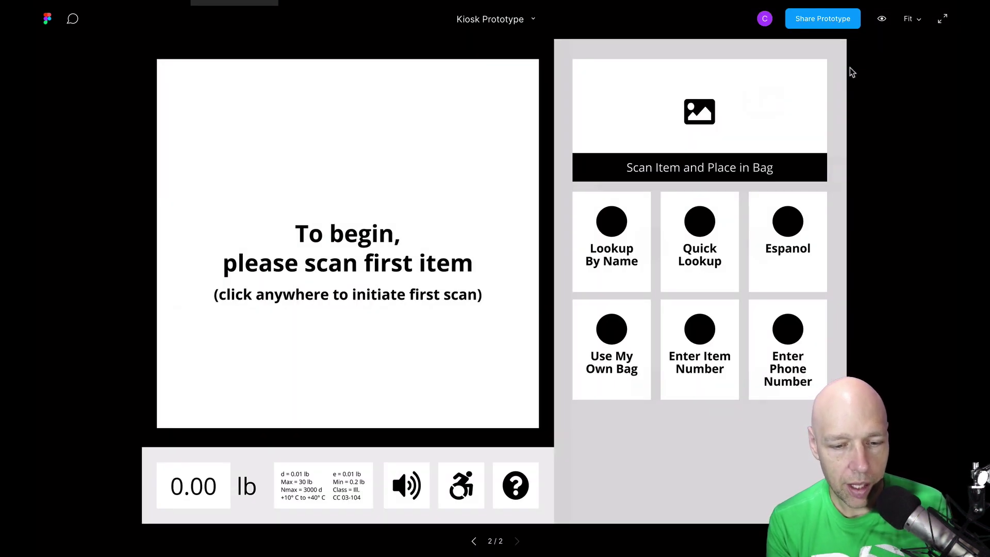
pyautogui.press('Left')
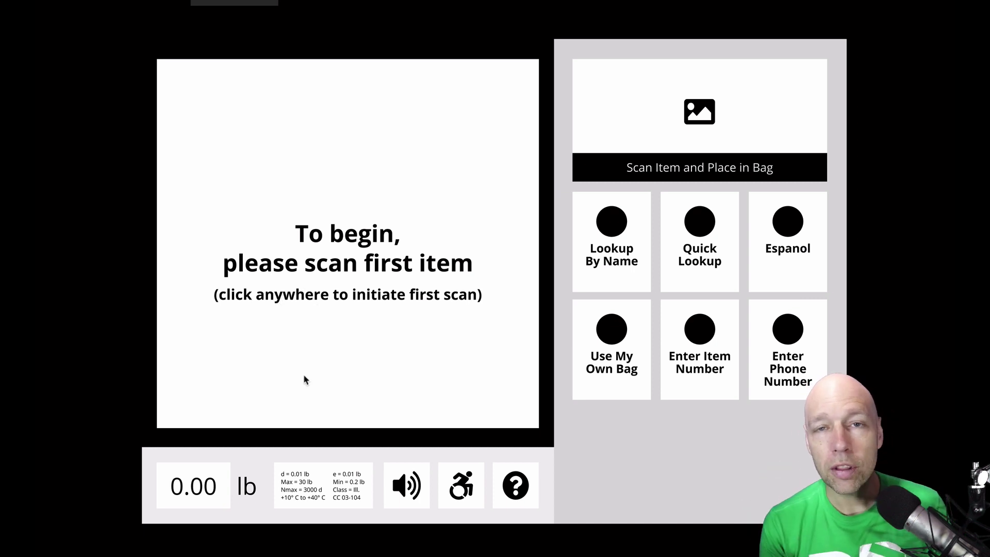
# Return to the editor and select the Kiosk Begin (helper) frame
pyautogui.click(129, 13)
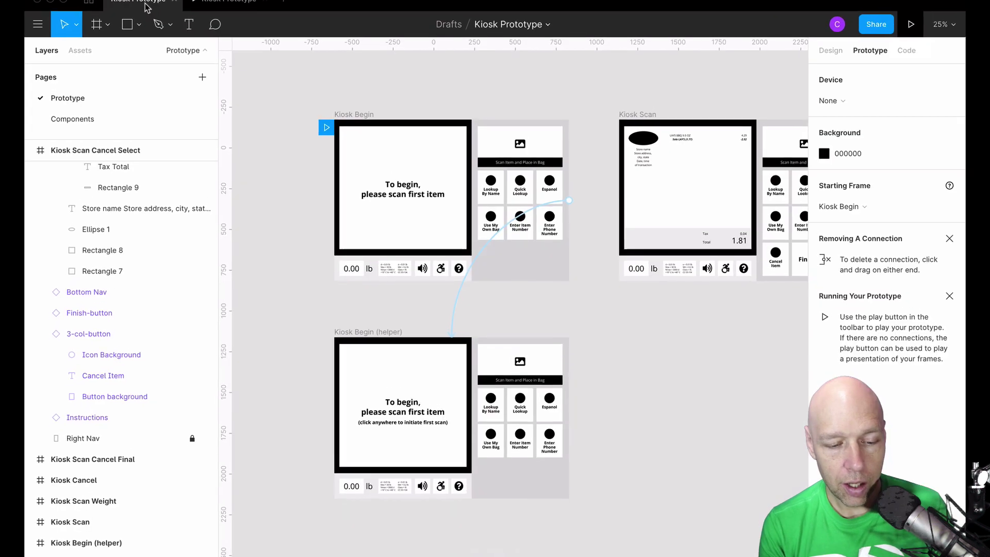
pyautogui.click(364, 366)
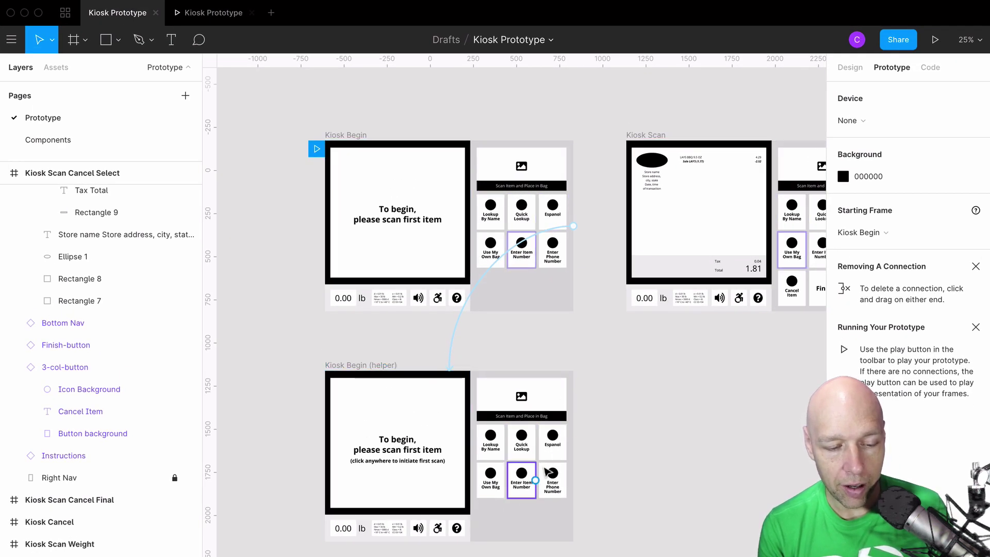
pyautogui.click(380, 366)
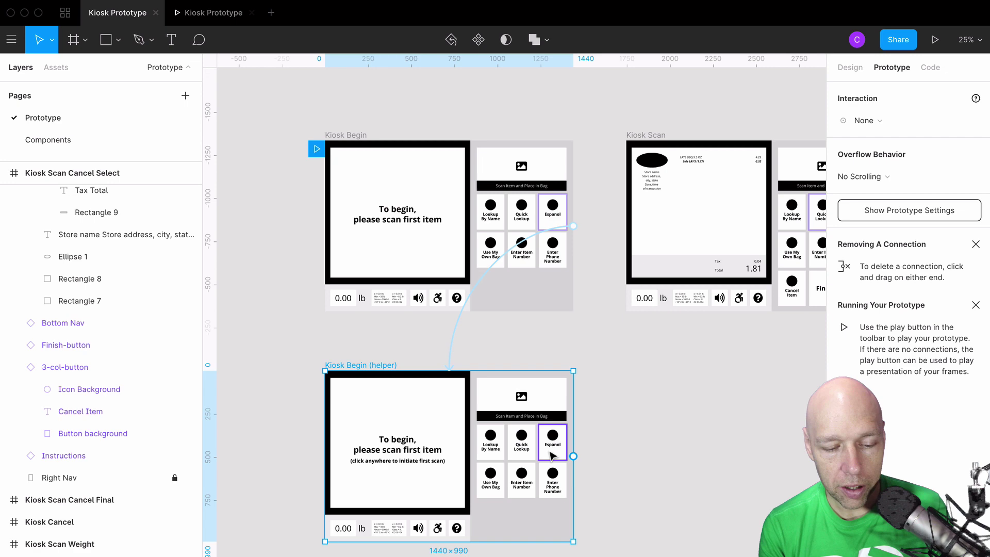
pyautogui.scroll(10, 551, 441)
pyautogui.click(741, 433)
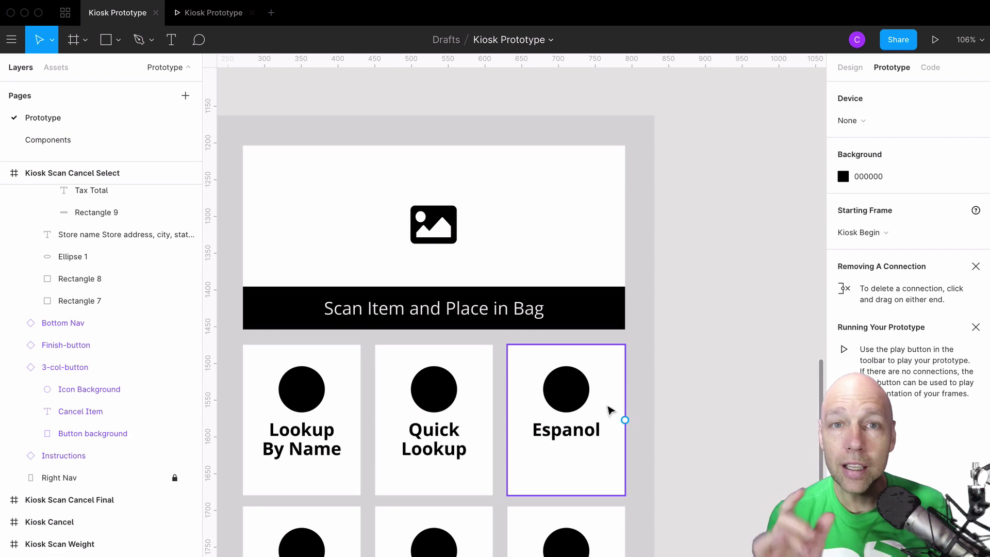
pyautogui.scroll(-6, 610, 410)
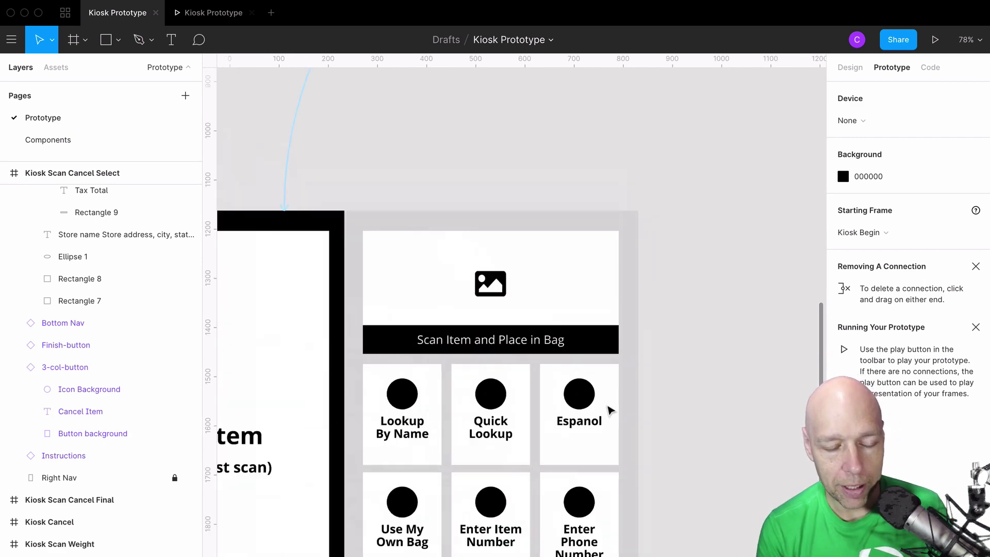
pyautogui.scroll(-3, 610, 410)
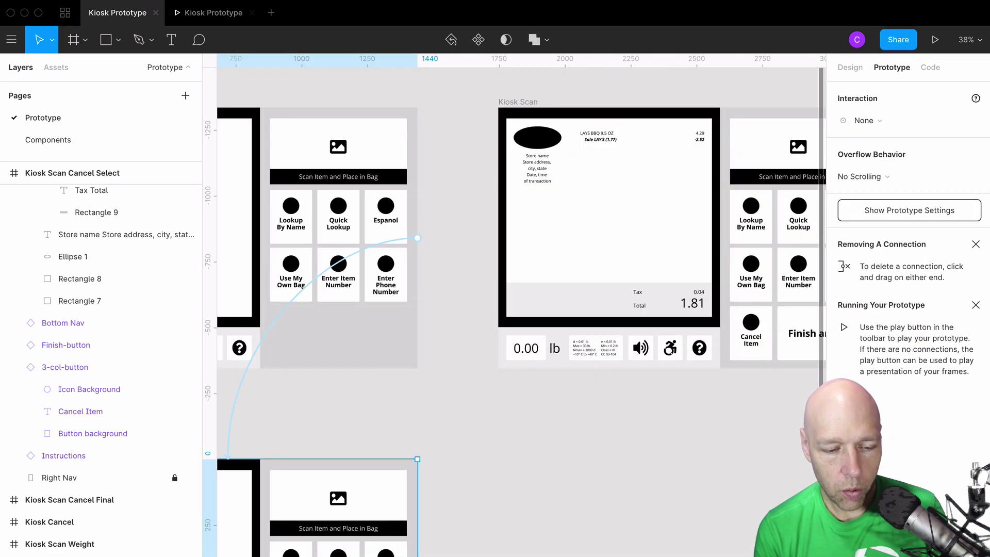
pyautogui.click(330, 241)
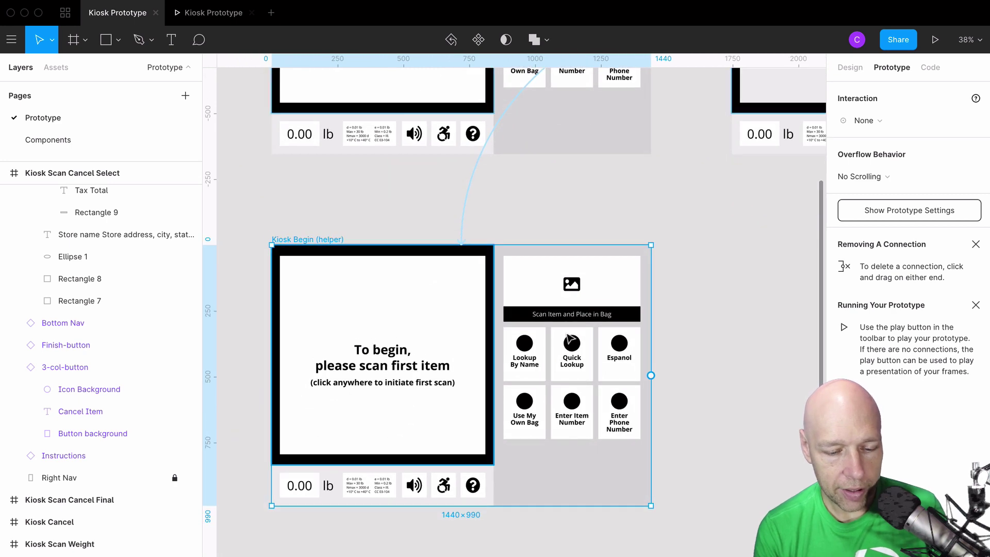
# Drag a prototype connection from Kiosk Begin (helper) onto Kiosk Scan
pyautogui.moveTo(651, 377); pyautogui.dragTo(697, 222)
pyautogui.moveTo(701, 307); pyautogui.dragTo(701, 307)
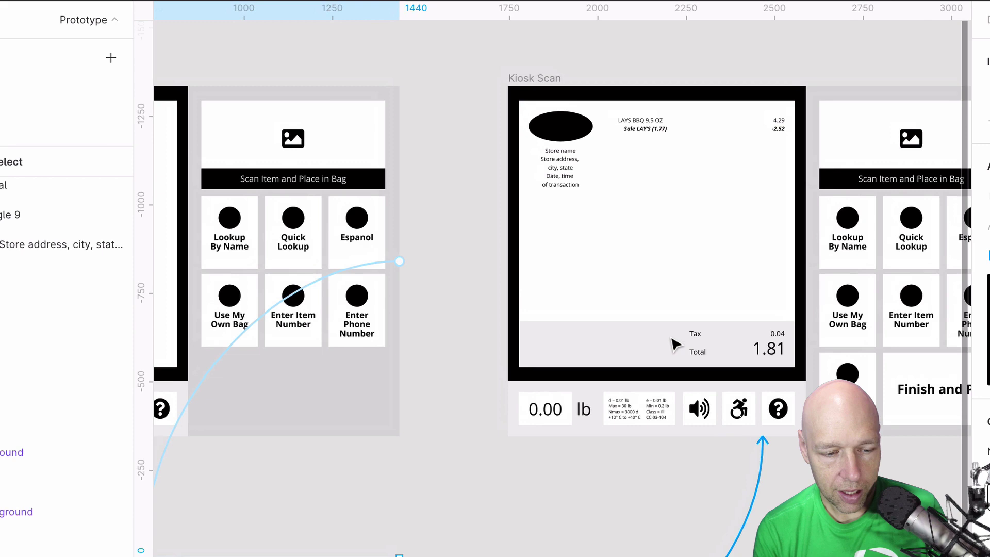
pyautogui.hscroll(-5, 604, 308)
pyautogui.hscroll(5, 674, 343)
pyautogui.hscroll(-5, 210, 161)
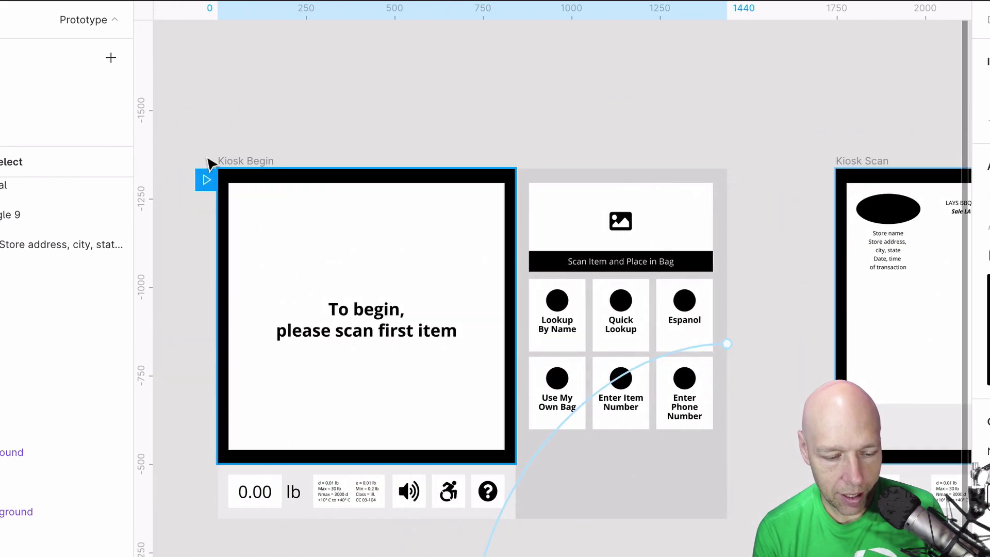
pyautogui.scroll(-5, 331, 336)
pyautogui.scroll(-2, 330, 335)
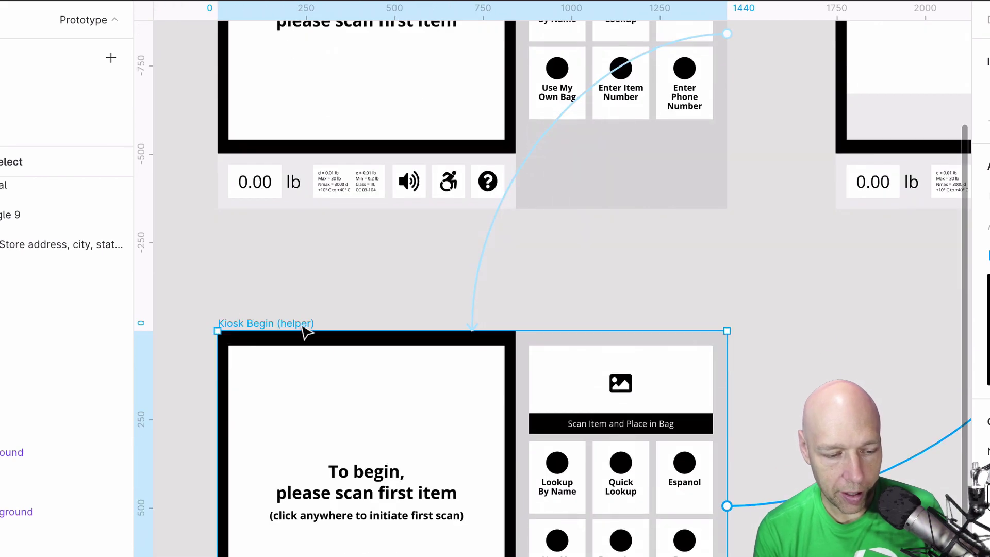
pyautogui.hscroll(8, 530, 228)
pyautogui.scroll(6, 530, 227)
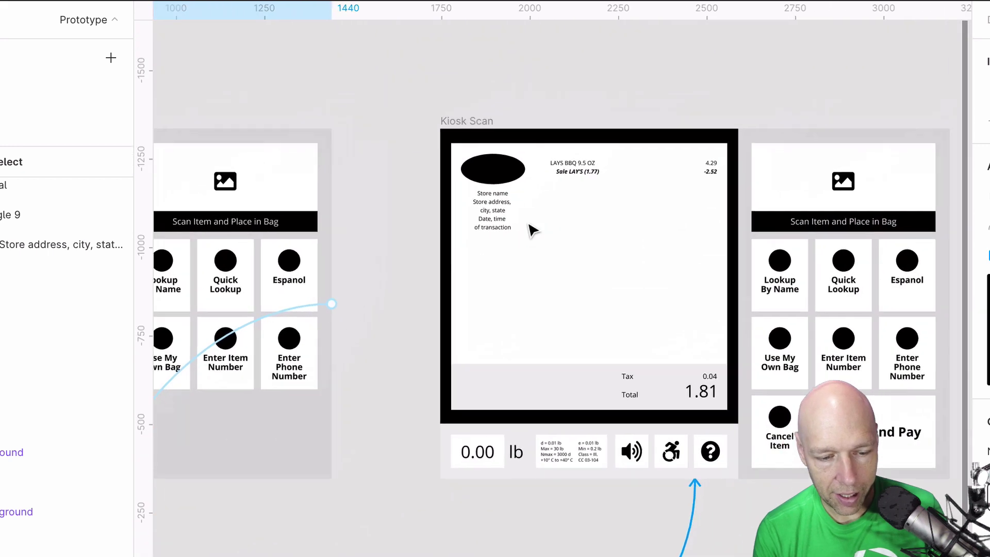
# Select the Kiosk Scan frame and the receipt screen inside it
pyautogui.click(459, 138)
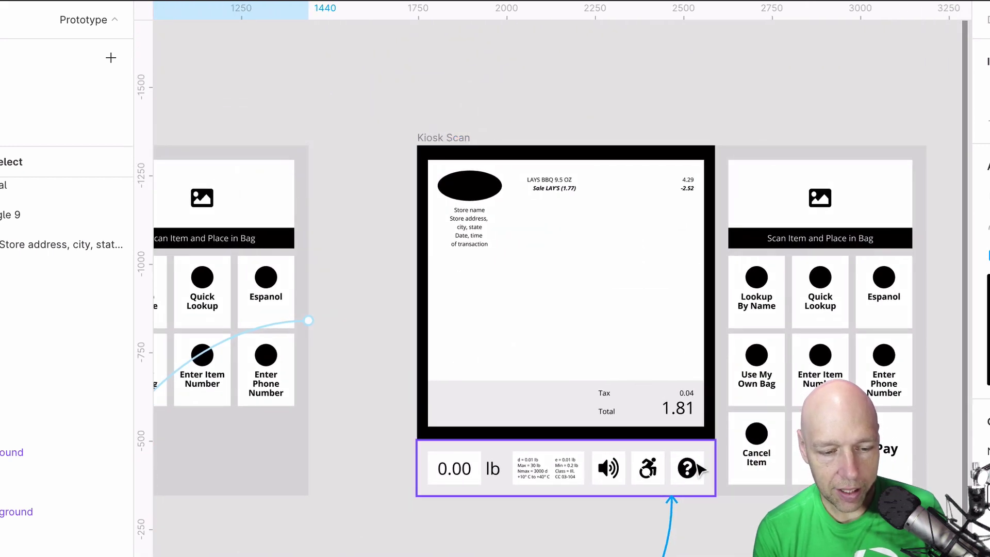
pyautogui.click(564, 172)
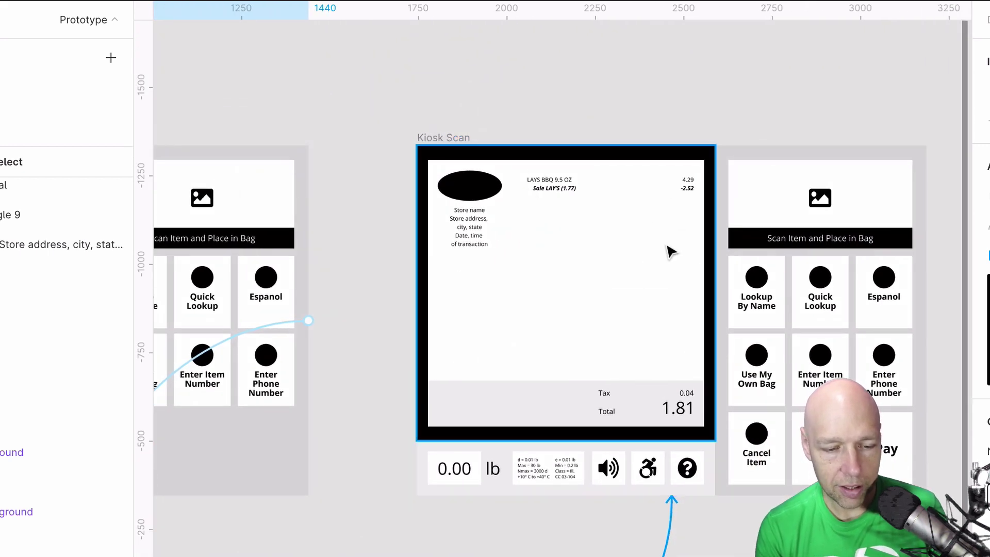
pyautogui.scroll(4, 668, 249)
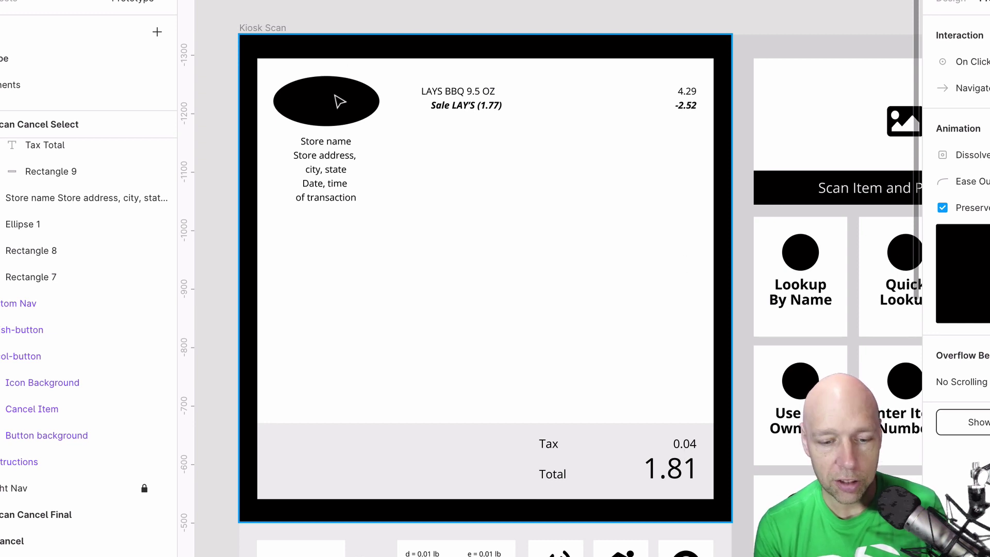
pyautogui.scroll(-5, 340, 102)
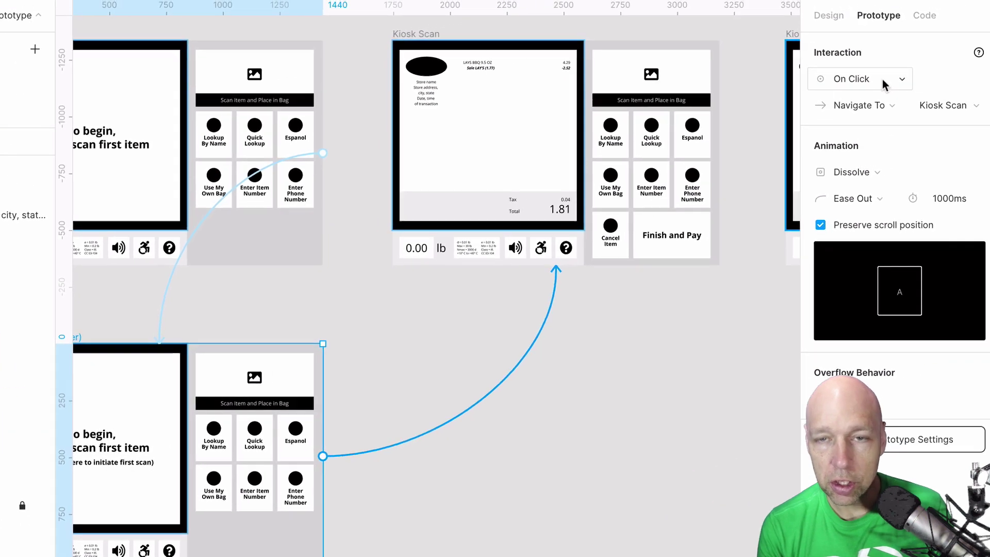
# Keep the helper's interaction as On Click, Navigate To, with a Dissolve transition
pyautogui.click(885, 80)
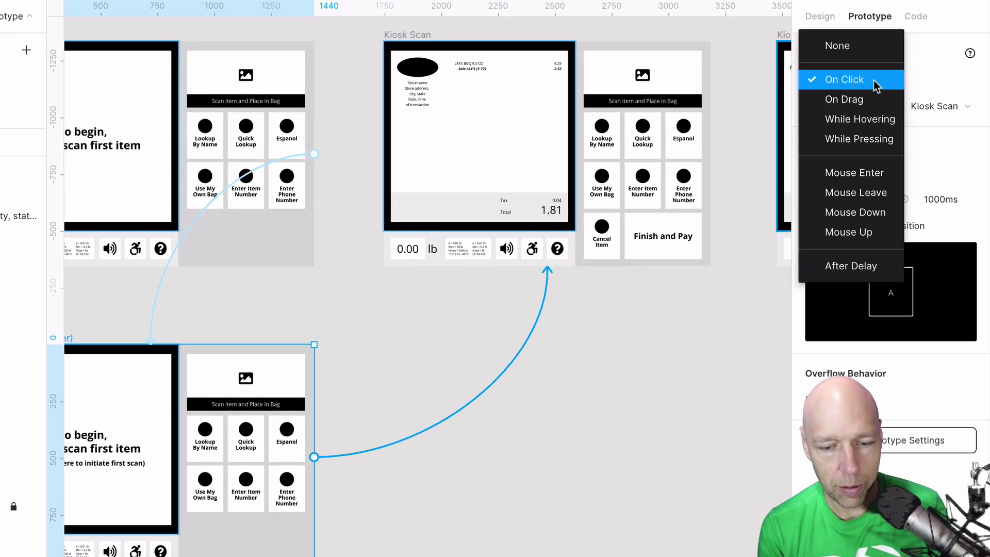
pyautogui.click(888, 81)
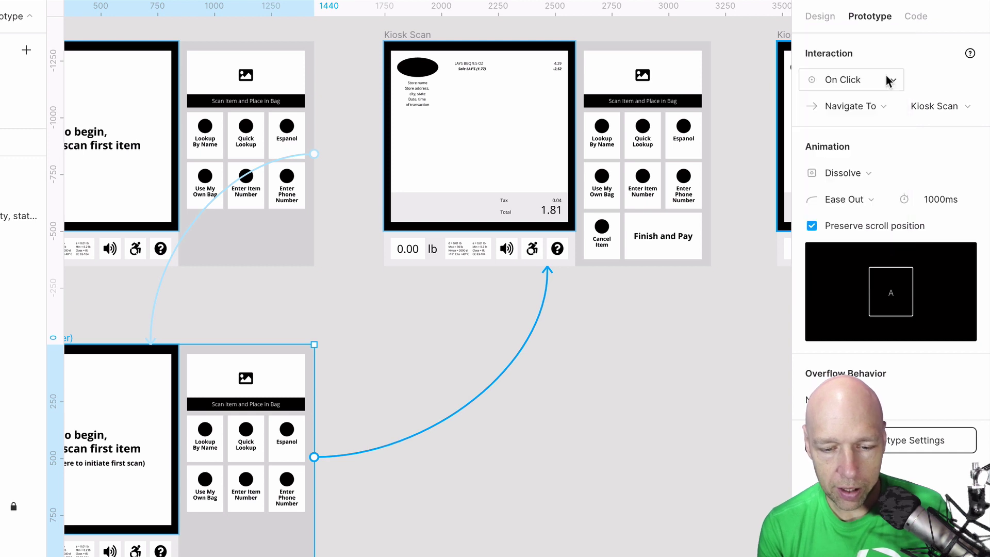
pyautogui.click(894, 107)
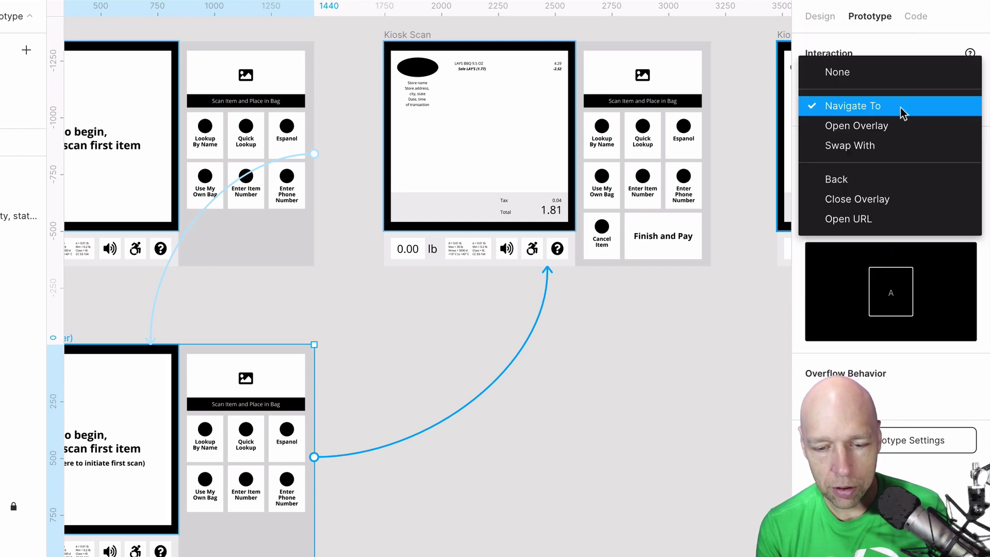
pyautogui.click(926, 46)
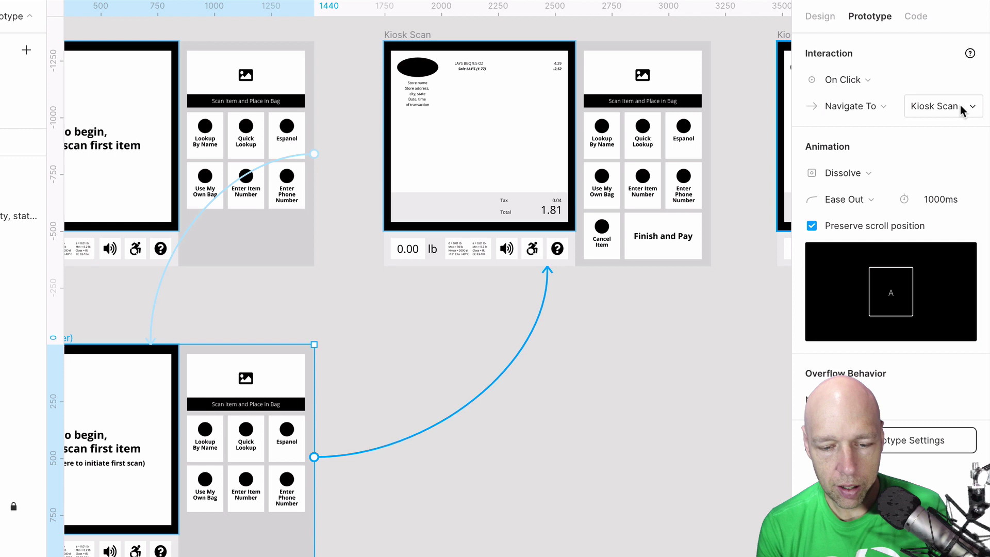
pyautogui.click(874, 175)
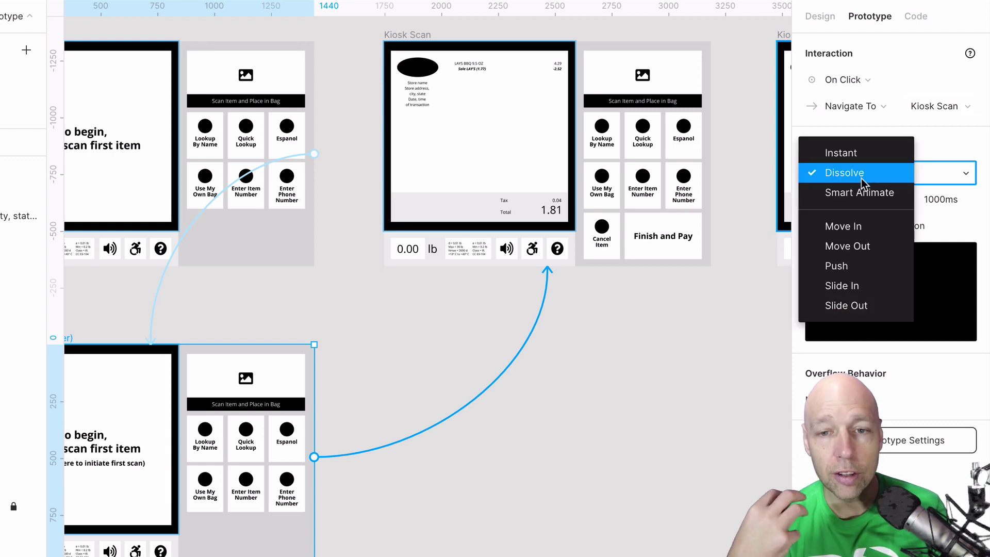
pyautogui.click(861, 178)
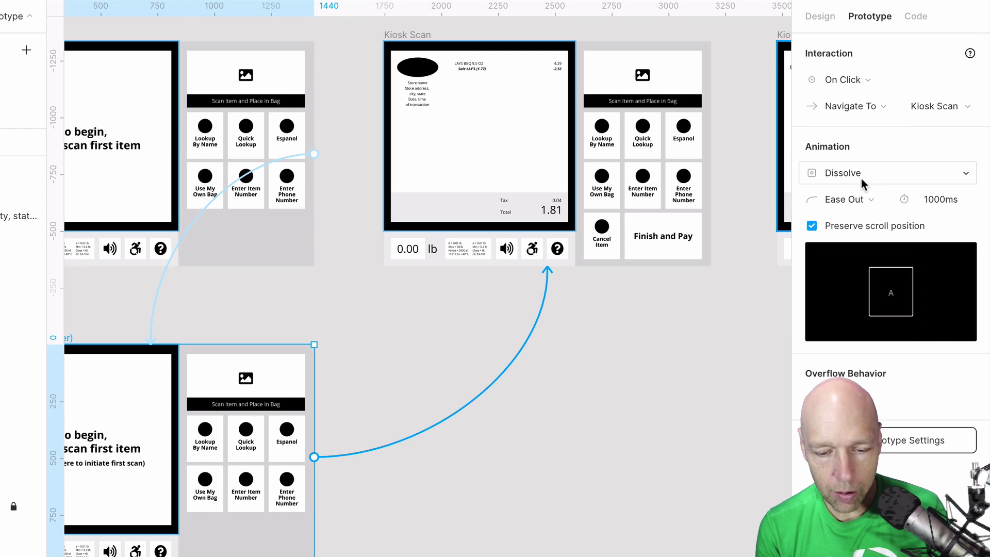
# Change the easing to Ease In and the duration to 500ms
pyautogui.click(870, 199)
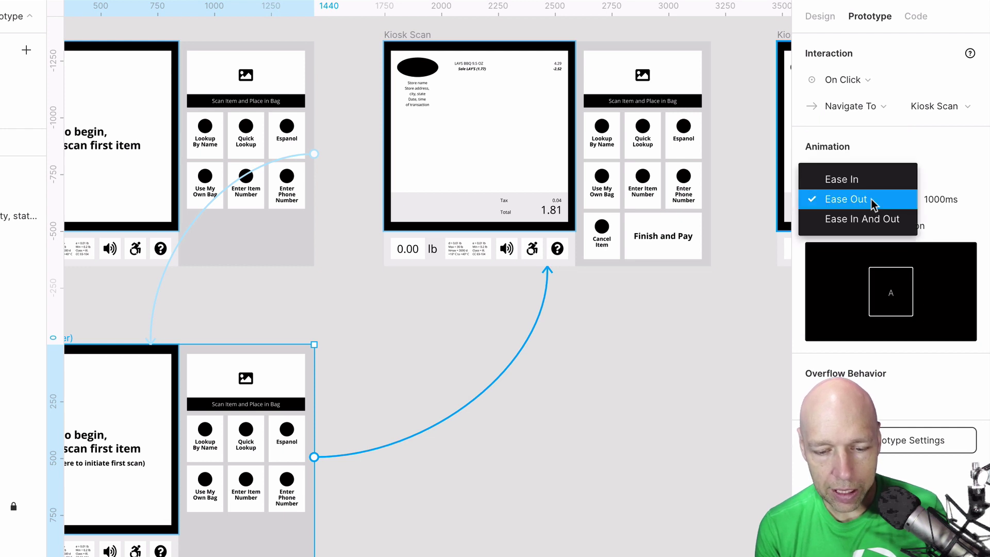
pyautogui.click(871, 204)
pyautogui.click(870, 198)
pyautogui.click(877, 180)
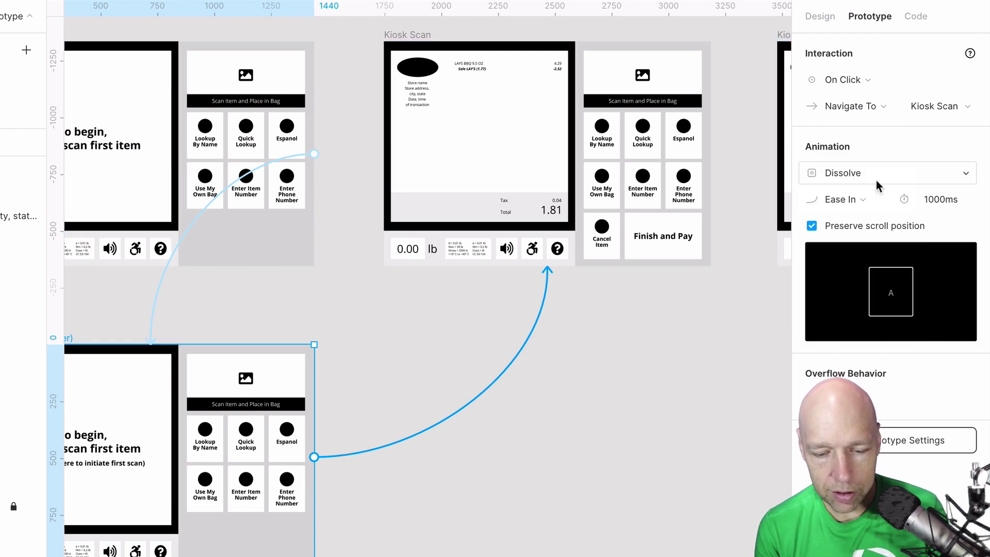
pyautogui.click(942, 200)
pyautogui.moveTo(931, 199); pyautogui.dragTo(924, 201)
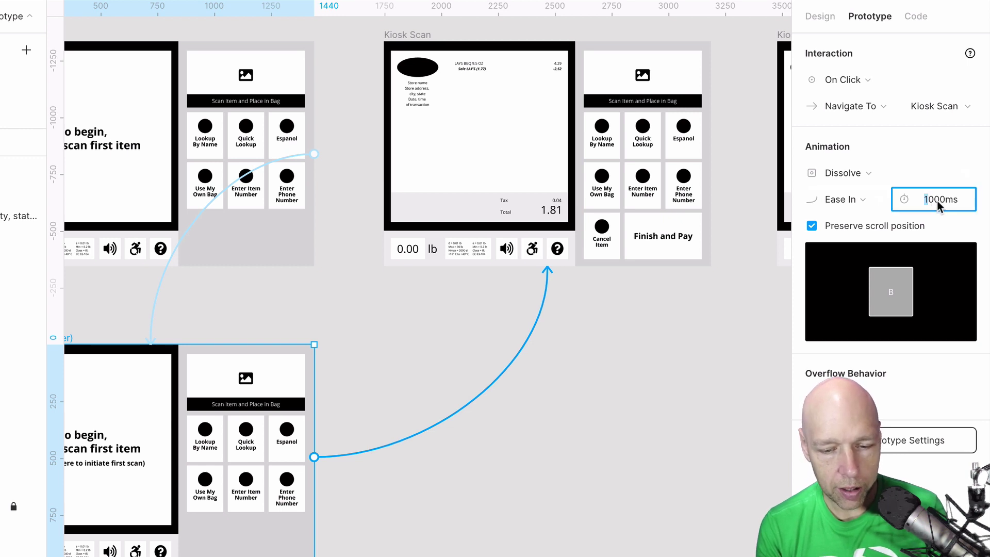
pyautogui.write('5')
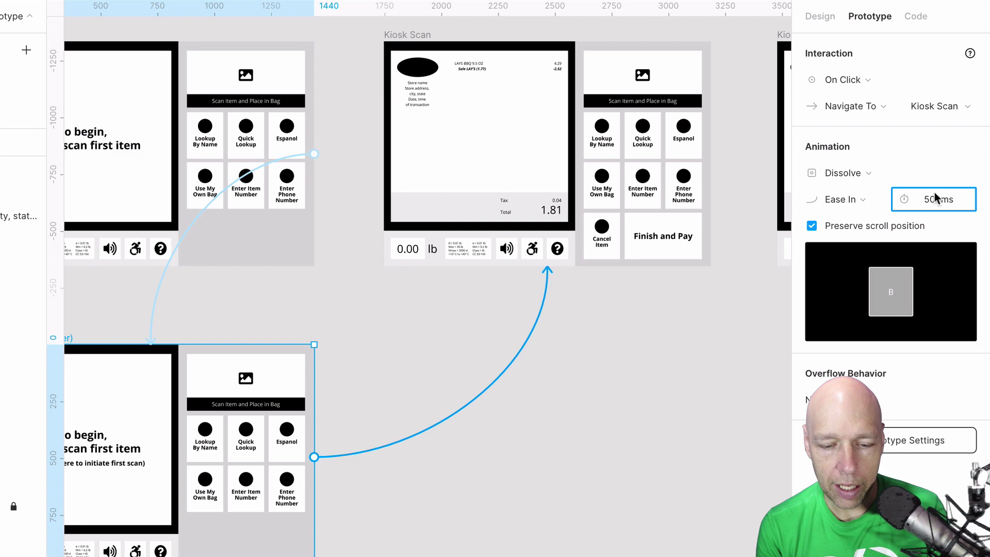
pyautogui.click(946, 167)
pyautogui.click(981, 150)
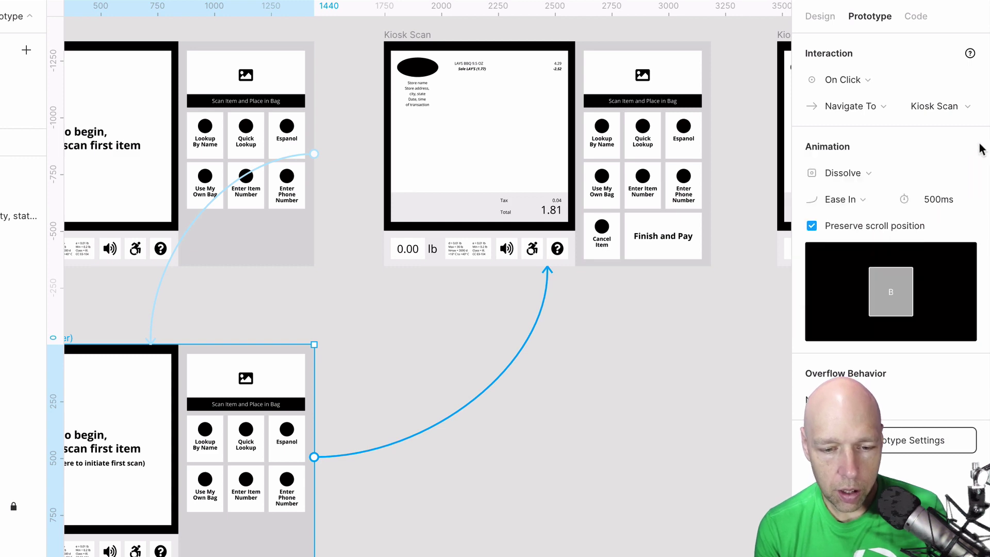
# Save, then advance the running prototype to the LAYS BBQ receipt screen
pyautogui.press('super+s')
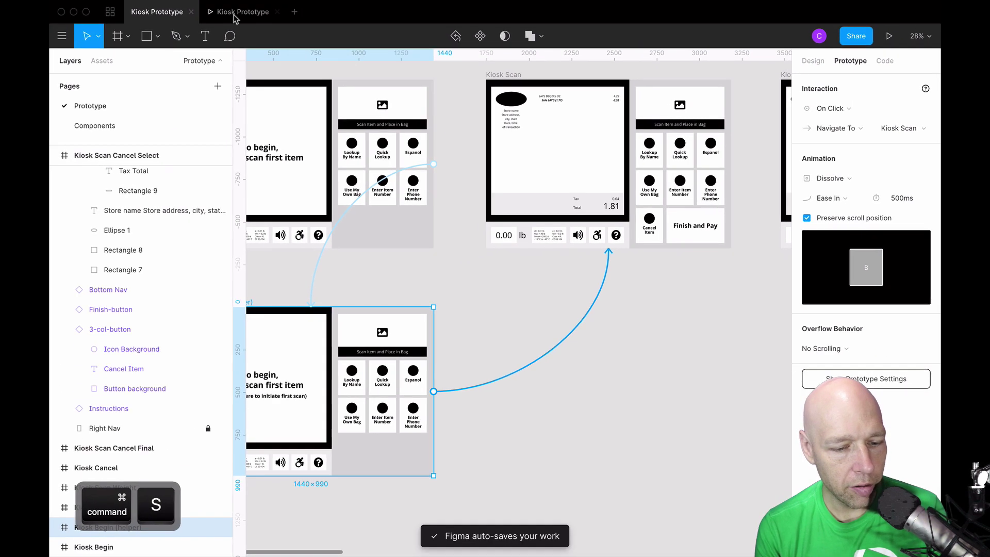
pyautogui.click(234, 15)
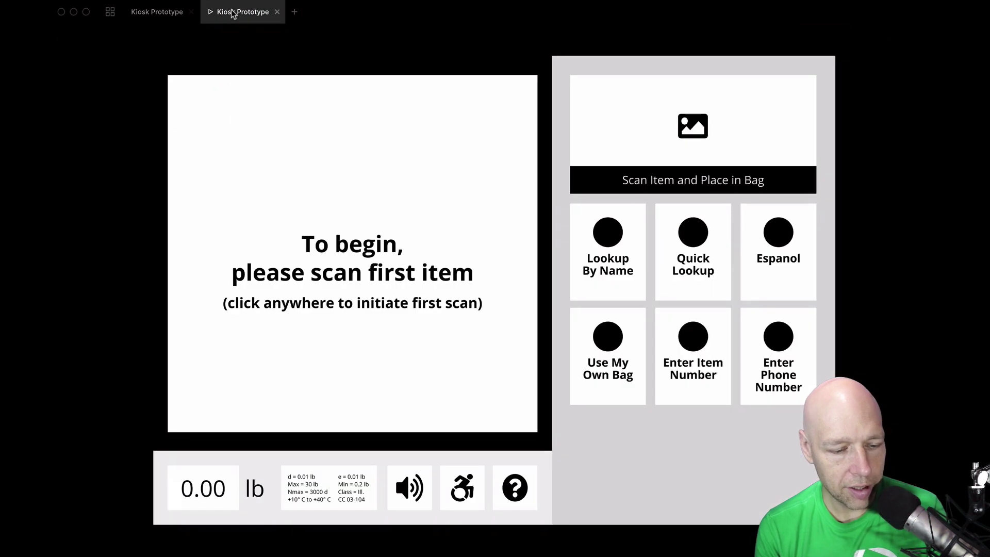
pyautogui.click(238, 266)
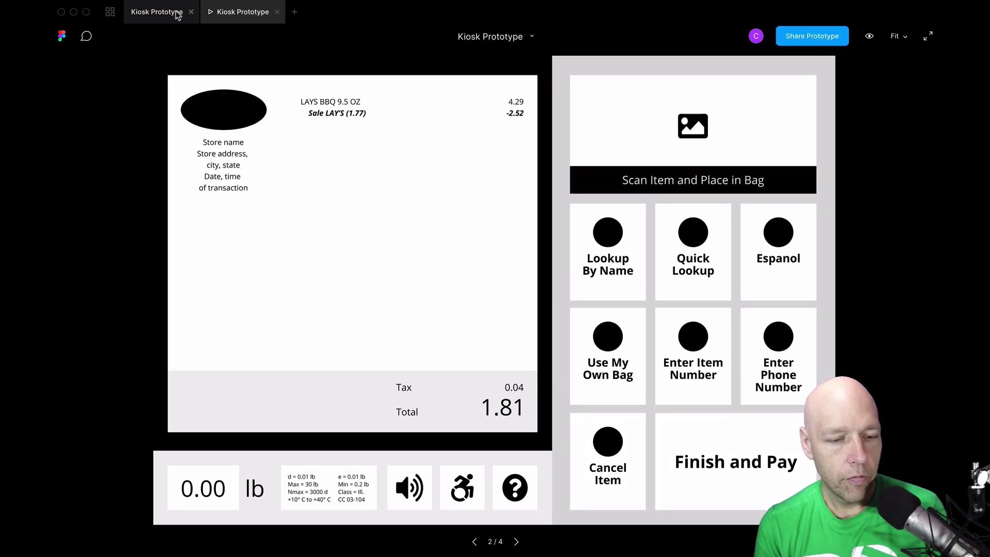
# Back in the editor, frame Kiosk Scan (0.00 lb) beside Kiosk Scan Weight (1.75 lb)
pyautogui.click(157, 12)
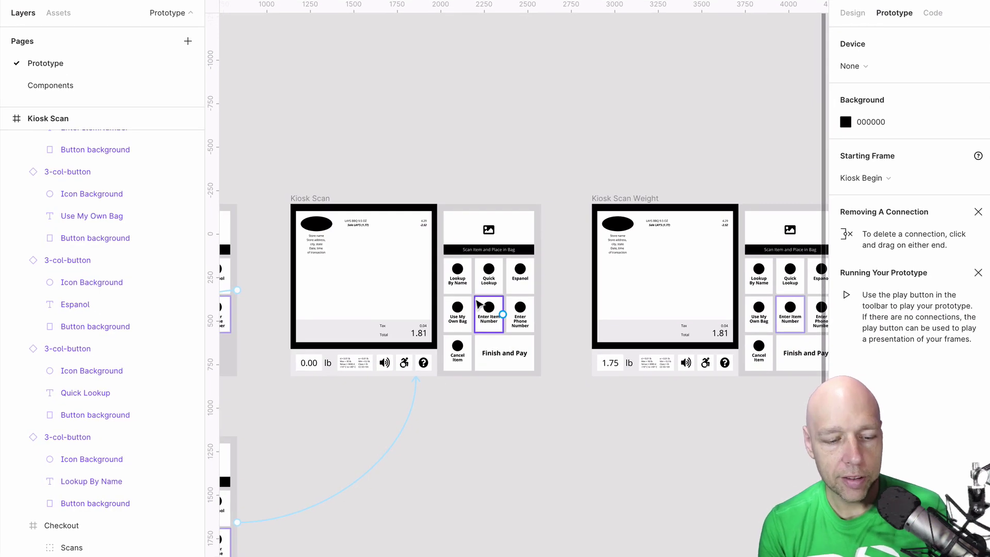
pyautogui.click(488, 271)
pyautogui.scroll(5, 492, 266)
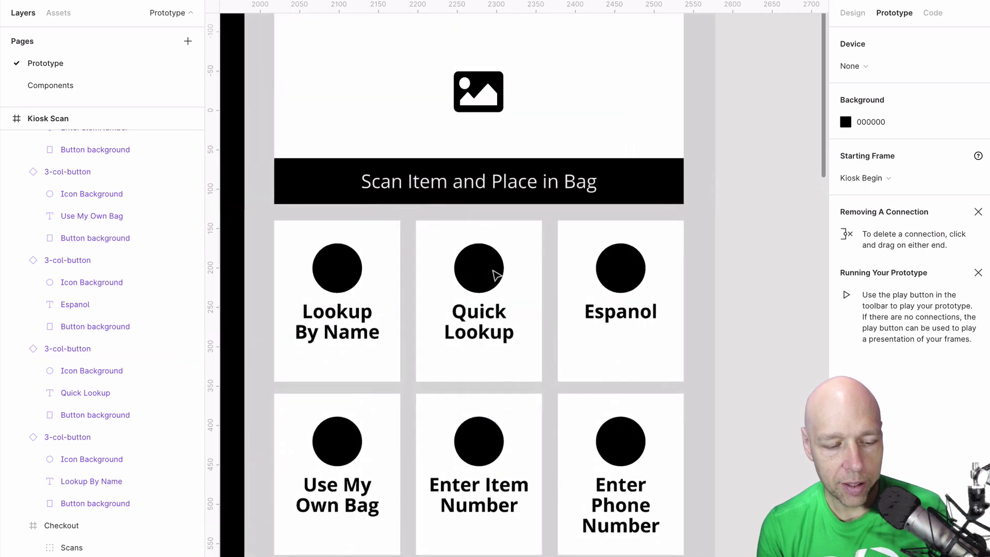
pyautogui.scroll(-5, 504, 347)
pyautogui.click(647, 375)
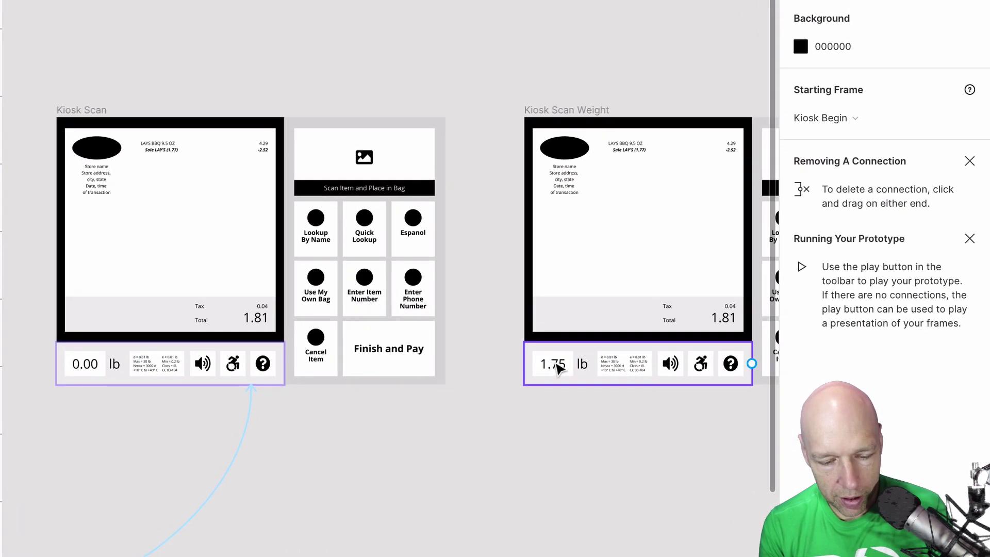
pyautogui.scroll(5, 558, 368)
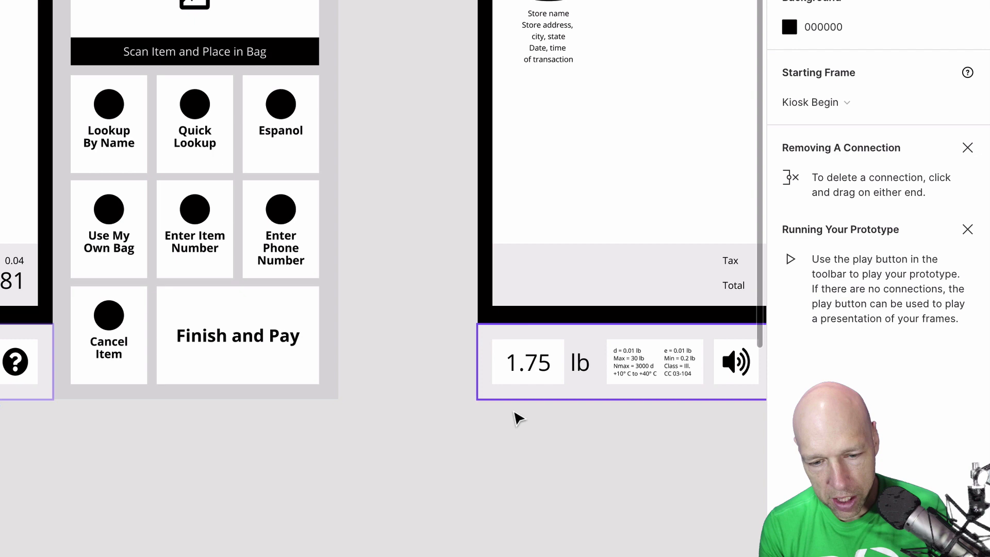
pyautogui.scroll(5, 546, 382)
pyautogui.hscroll(4, 546, 382)
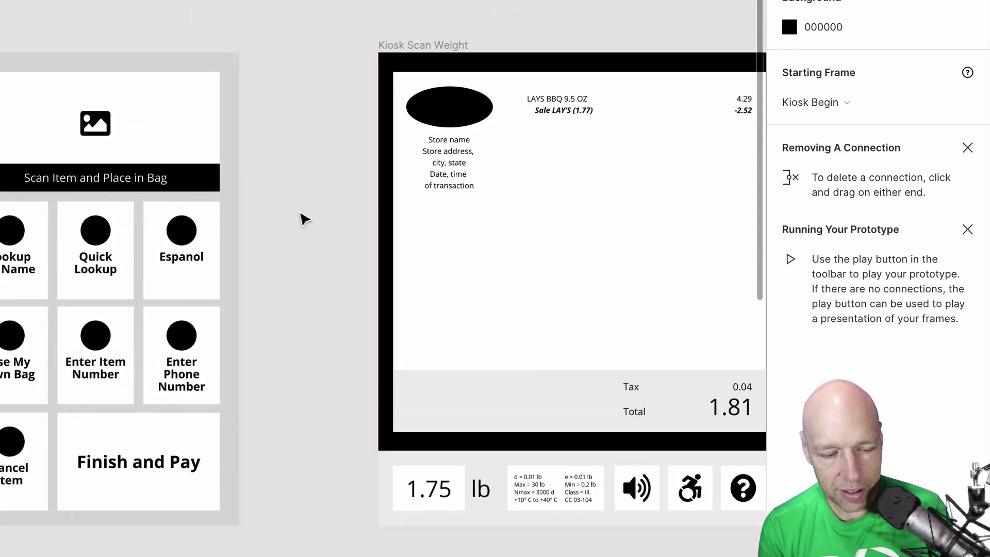
pyautogui.scroll(-6, 303, 218)
pyautogui.hscroll(-10, 303, 218)
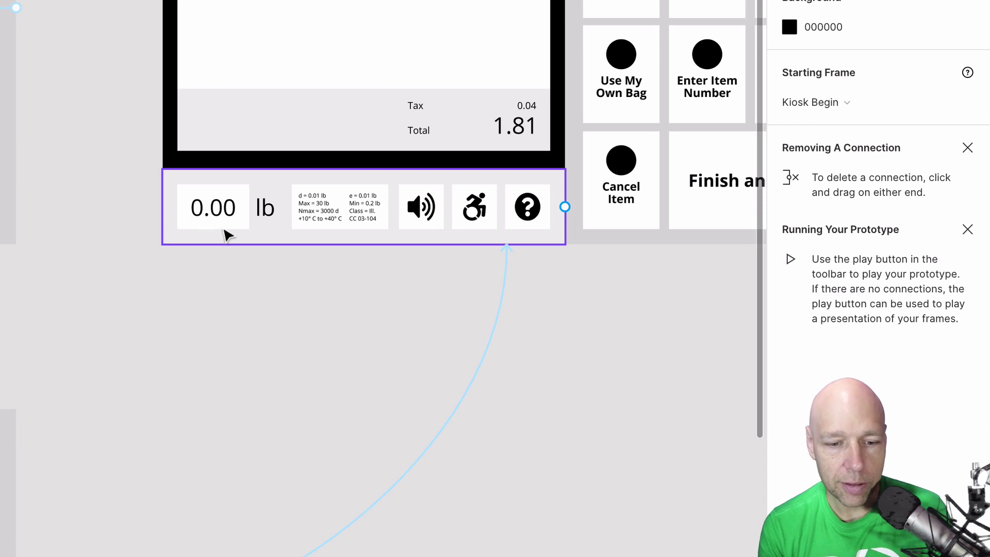
pyautogui.hscroll(10, 232, 214)
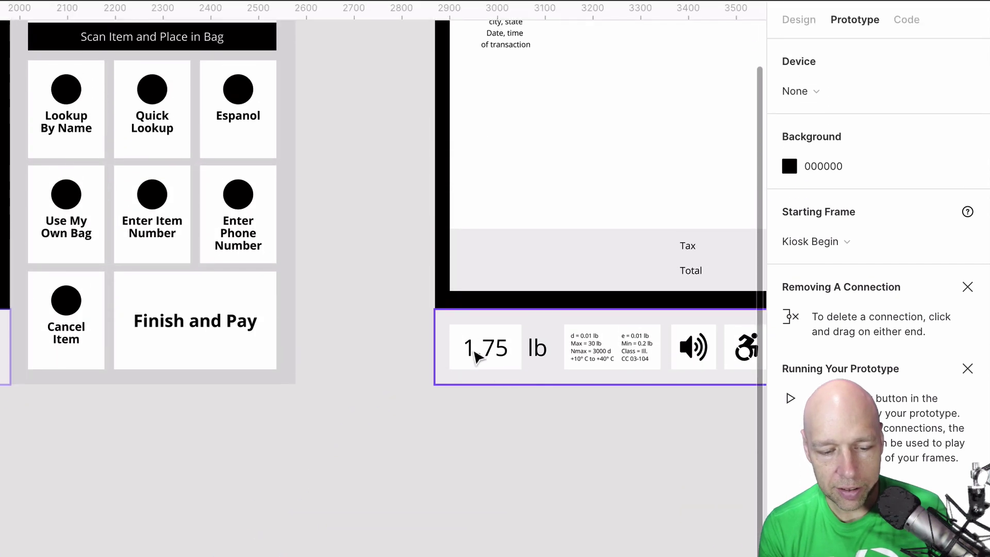
pyautogui.scroll(-5, 476, 350)
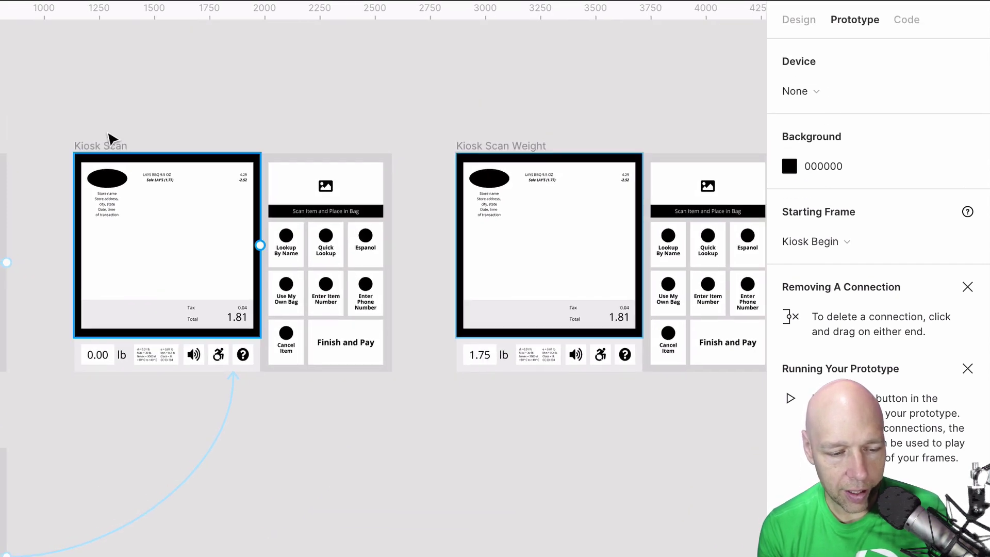
# Link Kiosk Scan to Kiosk Scan Weight After Delay 800ms, with a 1000ms Ease In Dissolve
pyautogui.click(109, 146)
pyautogui.click(109, 147)
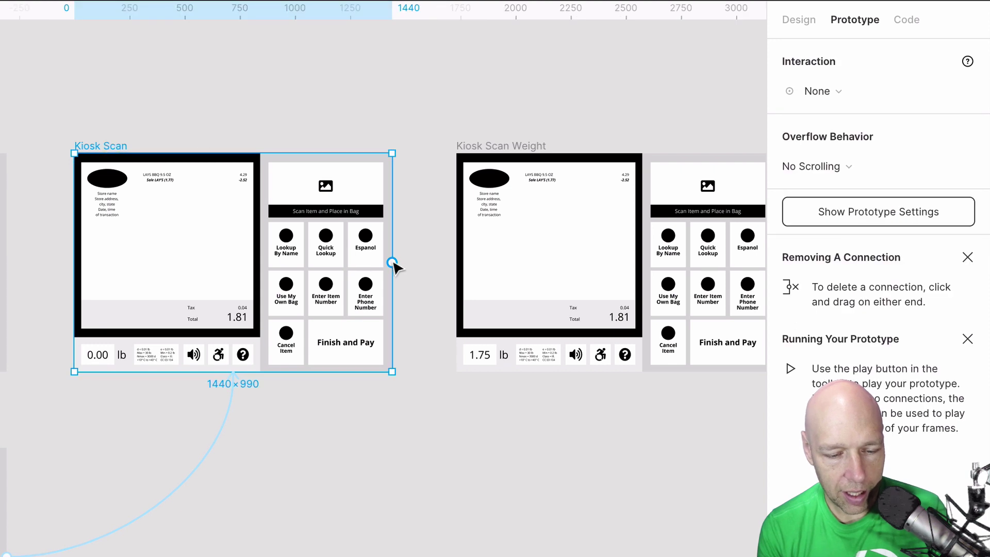
pyautogui.moveTo(392, 263); pyautogui.dragTo(470, 269)
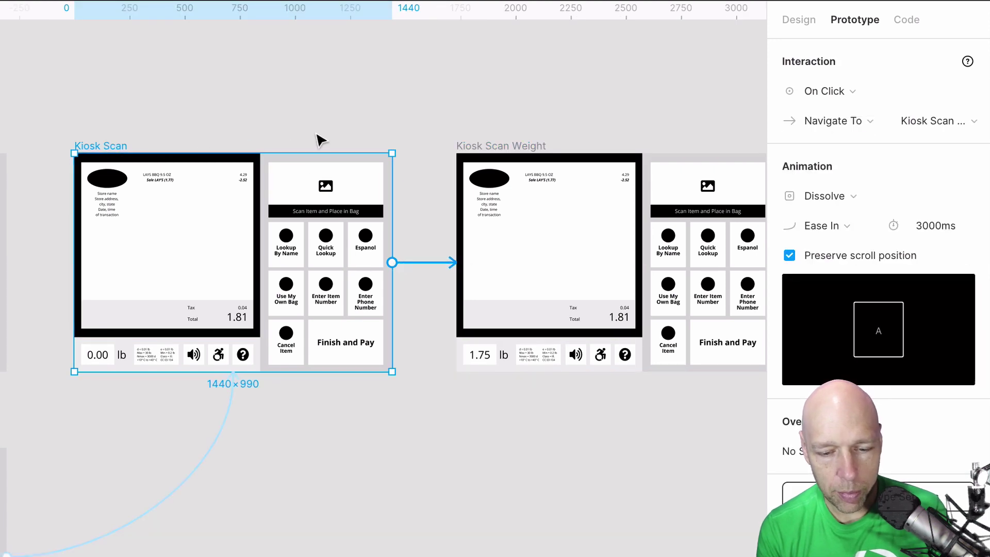
pyautogui.click(838, 92)
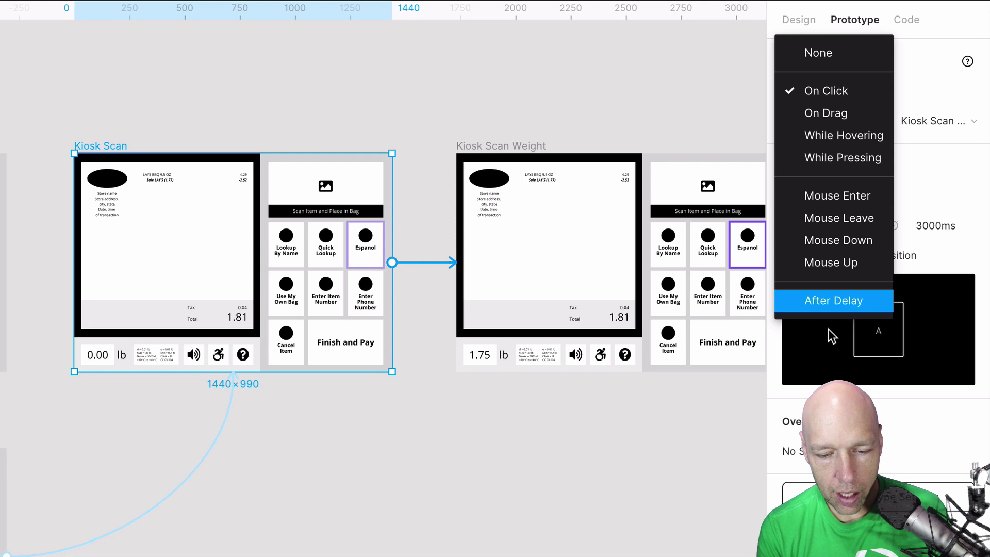
pyautogui.click(840, 299)
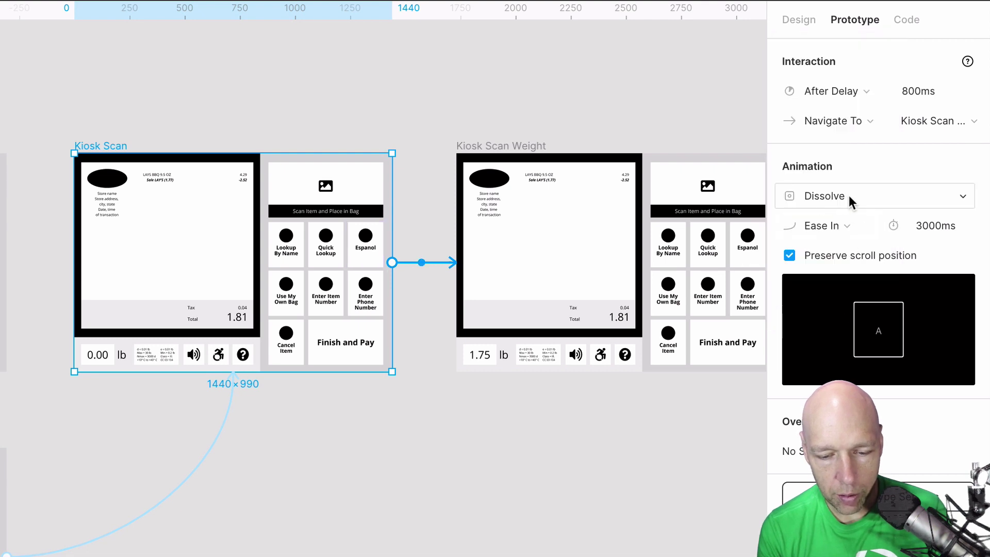
pyautogui.moveTo(917, 224); pyautogui.dragTo(908, 227)
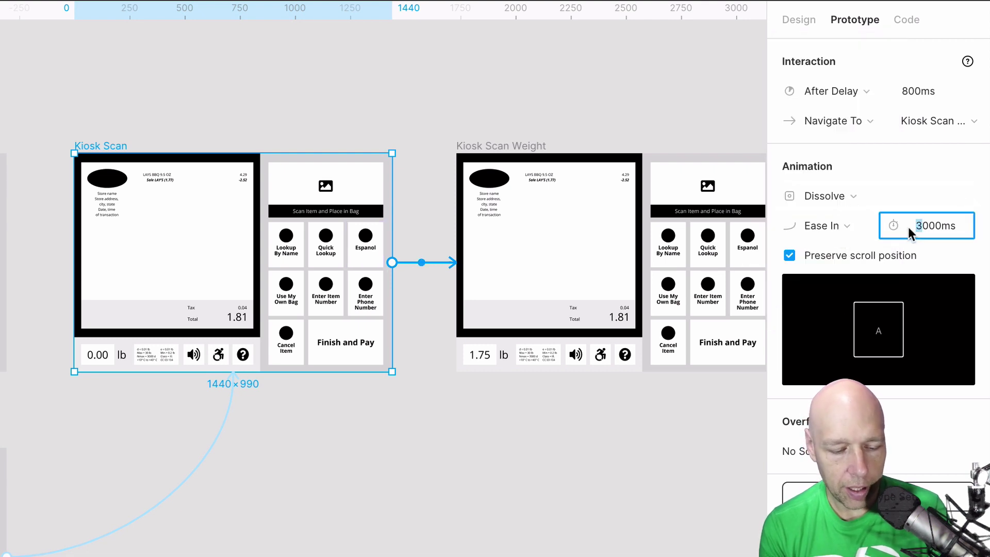
pyautogui.write('1')
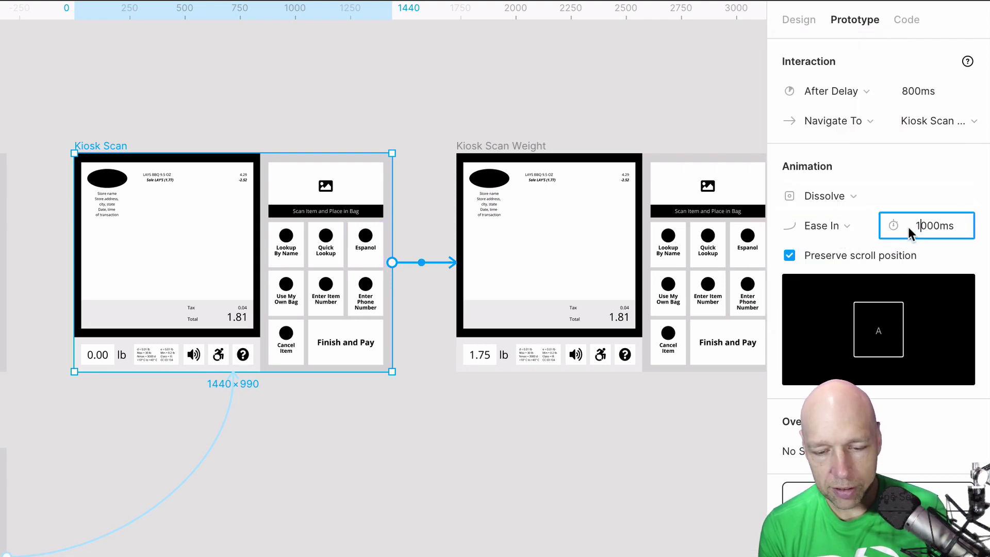
pyautogui.click(513, 126)
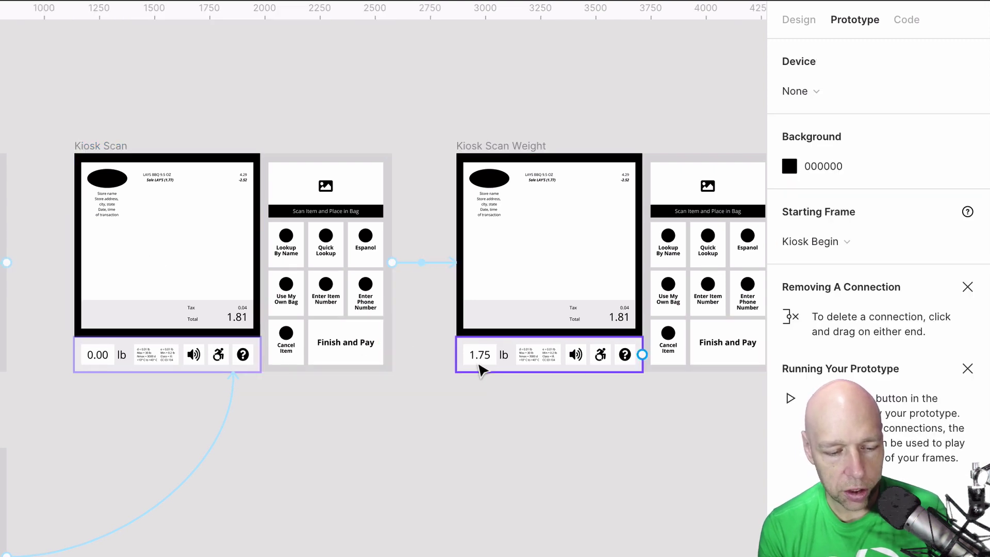
pyautogui.scroll(10, 479, 369)
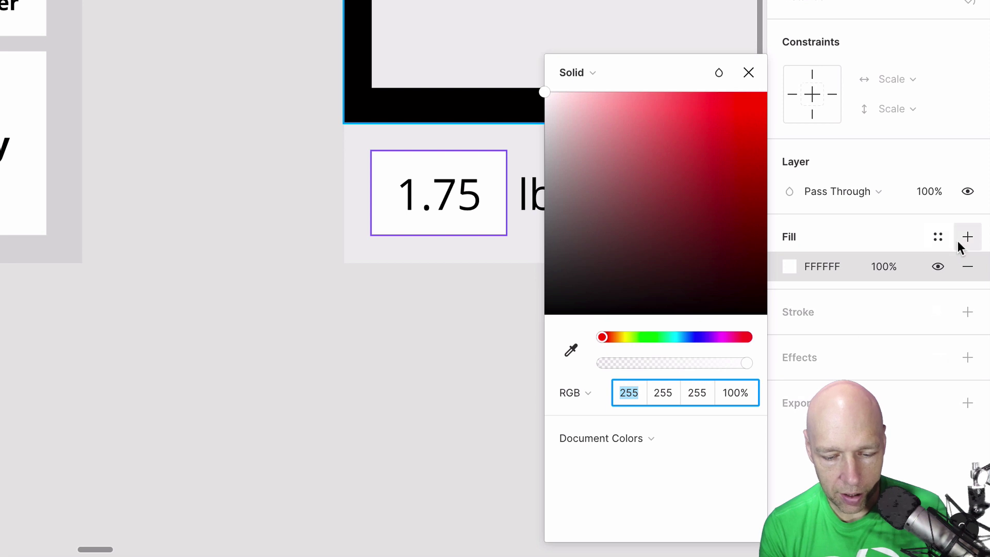
pyautogui.click(938, 237)
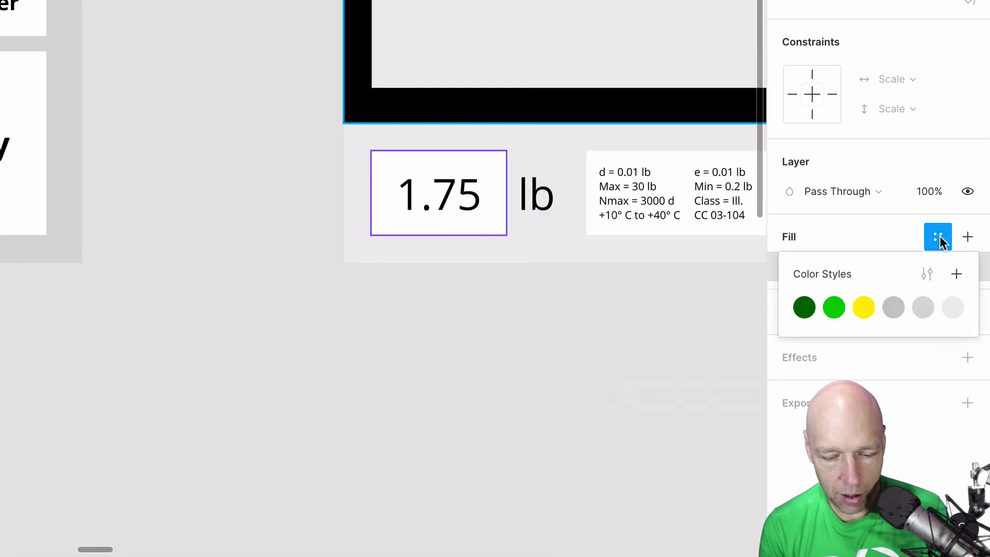
pyautogui.click(950, 305)
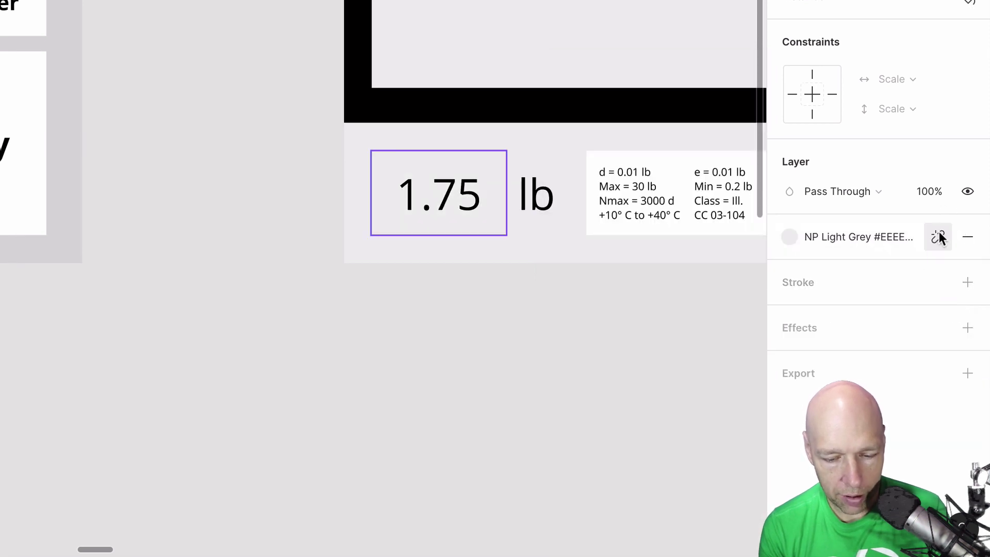
pyautogui.click(938, 237)
pyautogui.click(940, 237)
pyautogui.click(893, 306)
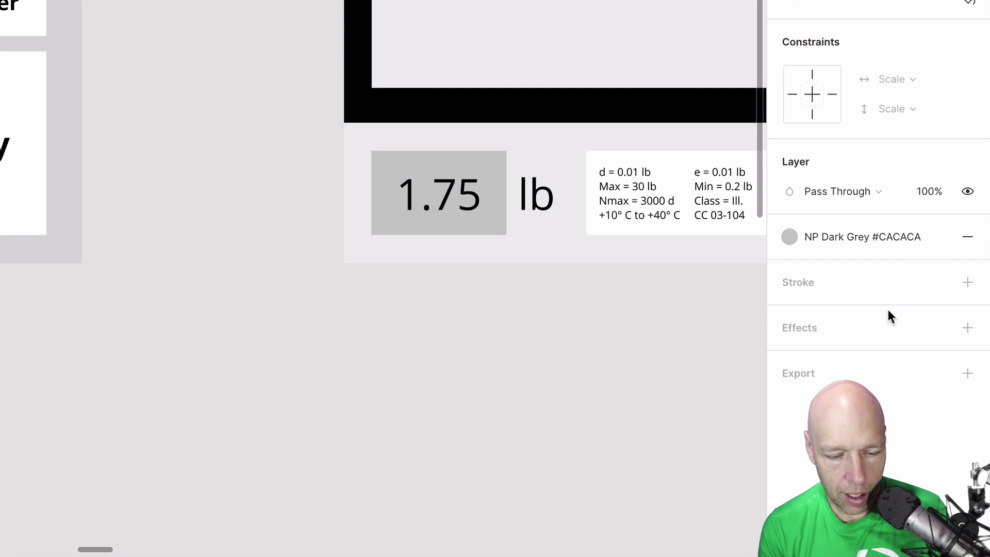
pyautogui.click(602, 358)
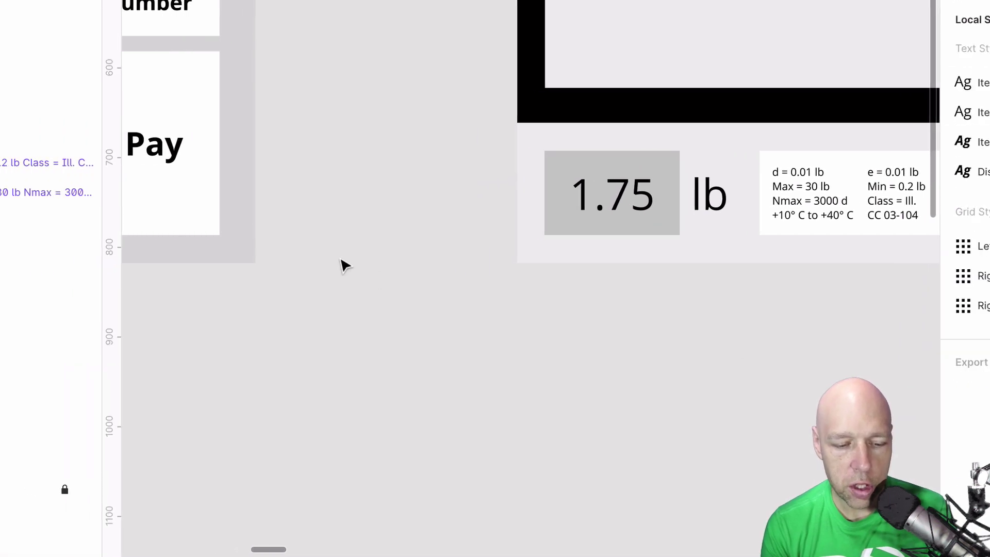
pyautogui.scroll(-5, 344, 265)
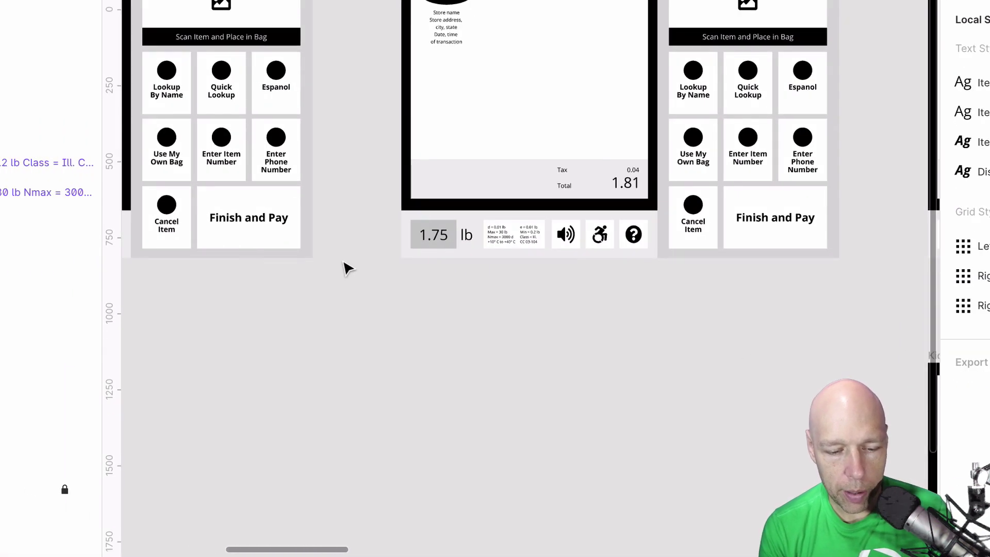
pyautogui.hscroll(3, 343, 263)
pyautogui.scroll(1, 345, 389)
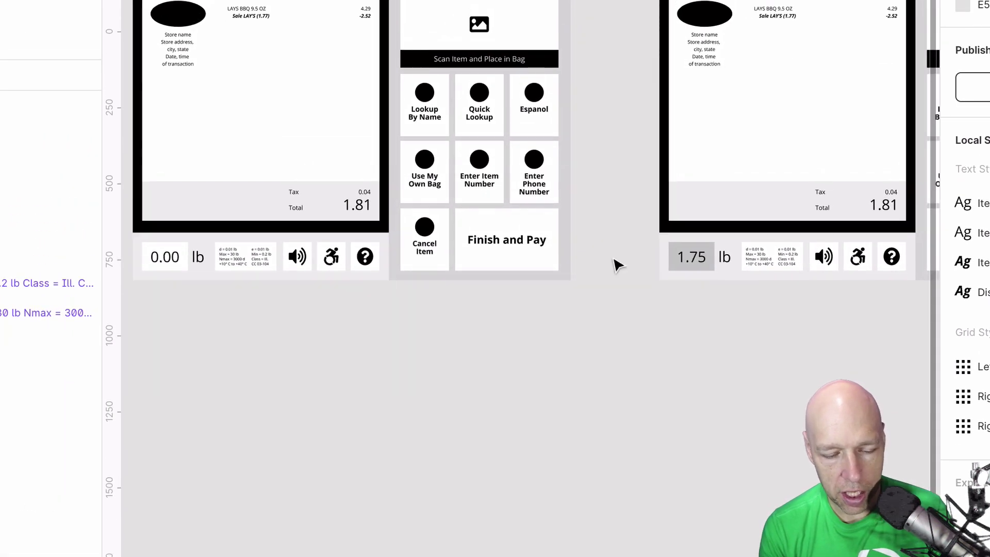
pyautogui.hscroll(6, 722, 327)
pyautogui.scroll(2, 722, 326)
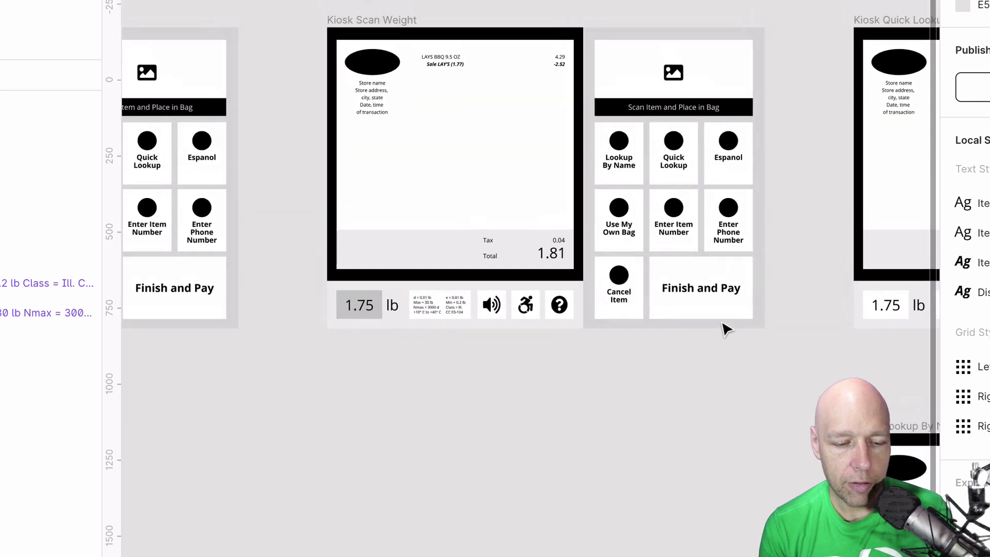
pyautogui.hscroll(-4, 725, 329)
pyautogui.scroll(1, 647, 288)
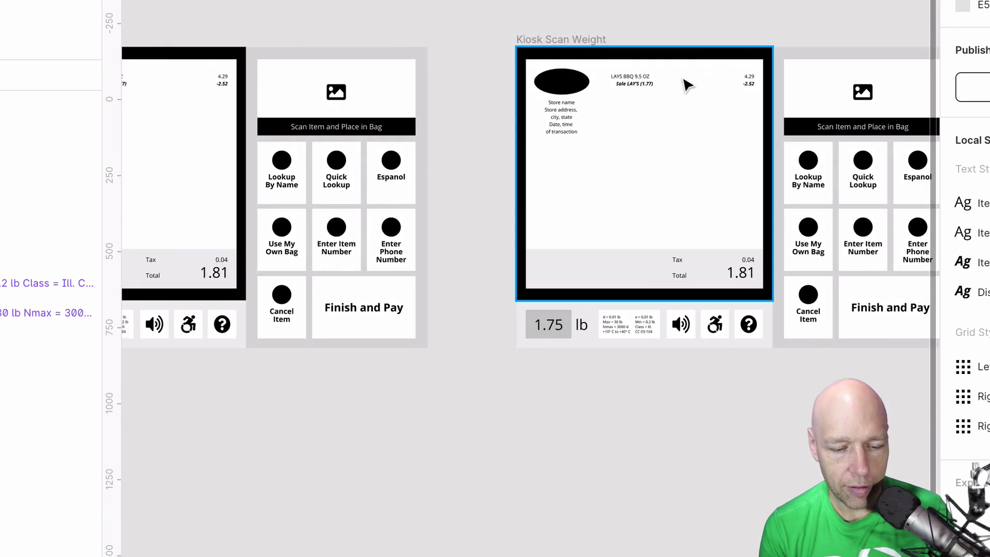
pyautogui.hscroll(4, 782, 208)
pyautogui.scroll(-1, 783, 207)
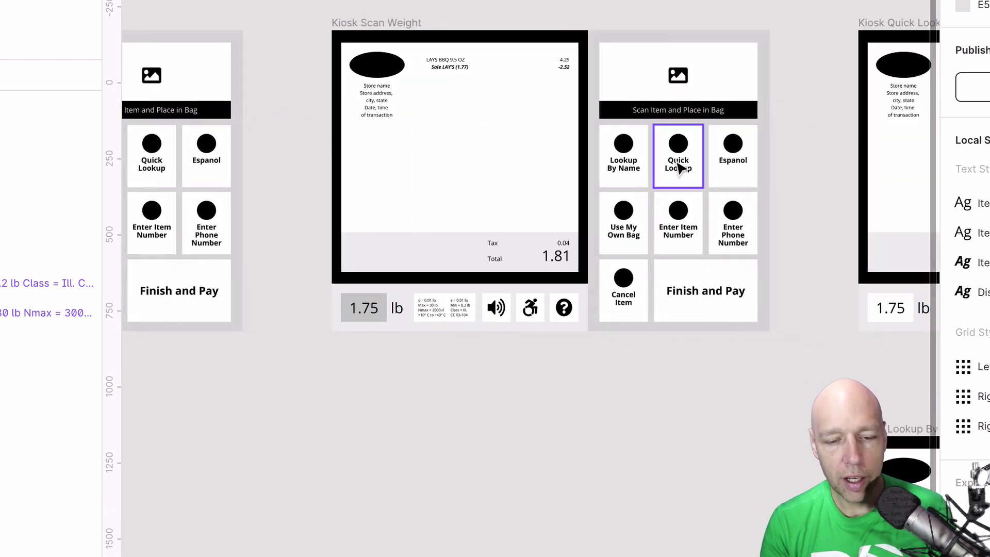
pyautogui.hscroll(1, 679, 167)
pyautogui.hscroll(5, 679, 166)
pyautogui.scroll(-1, 679, 167)
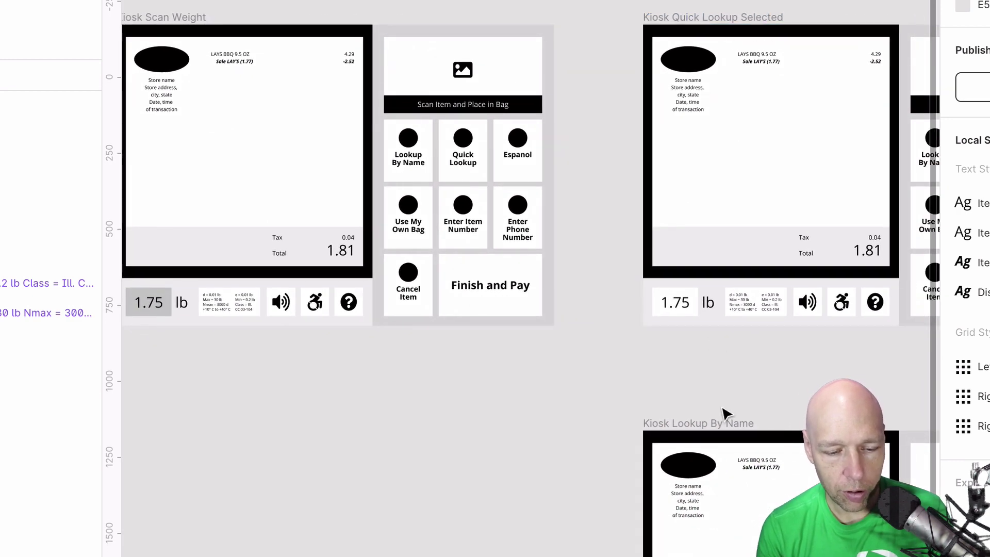
# Show prototype connections and inspect Kiosk Scan's After Delay 800ms Dissolve link to Kiosk Scan Weight
pyautogui.hscroll(-5, 746, 427)
pyautogui.scroll(-1, 746, 427)
pyautogui.hscroll(-8, 746, 427)
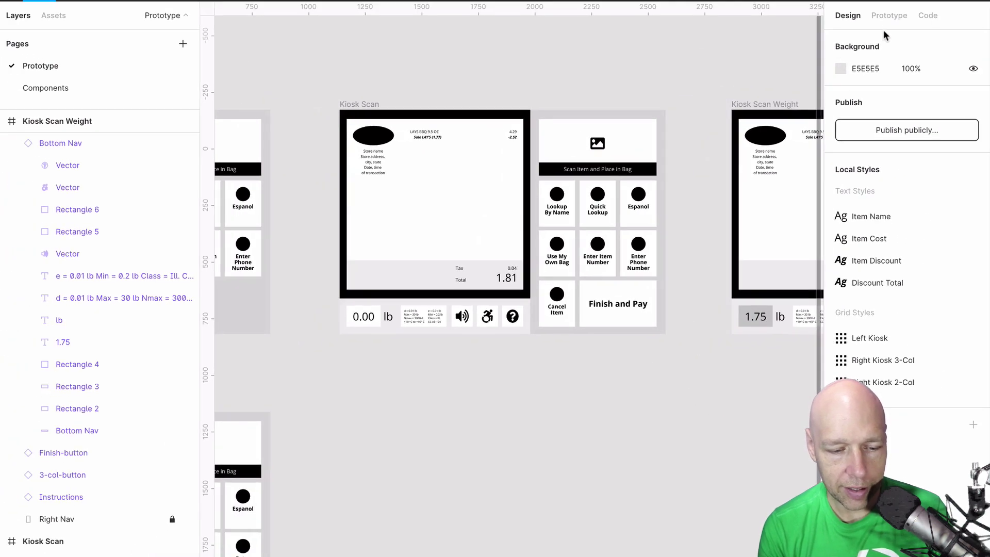
pyautogui.click(889, 17)
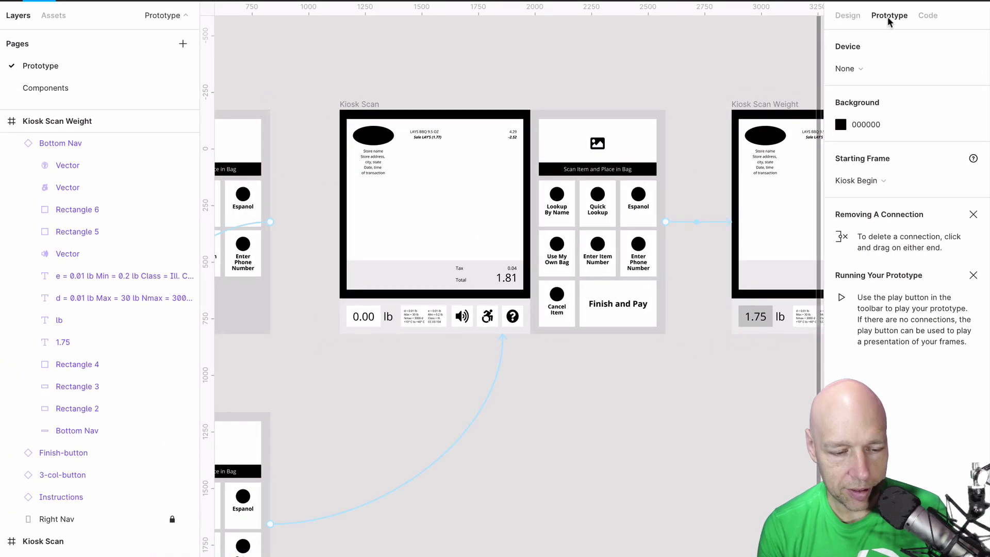
pyautogui.click(370, 108)
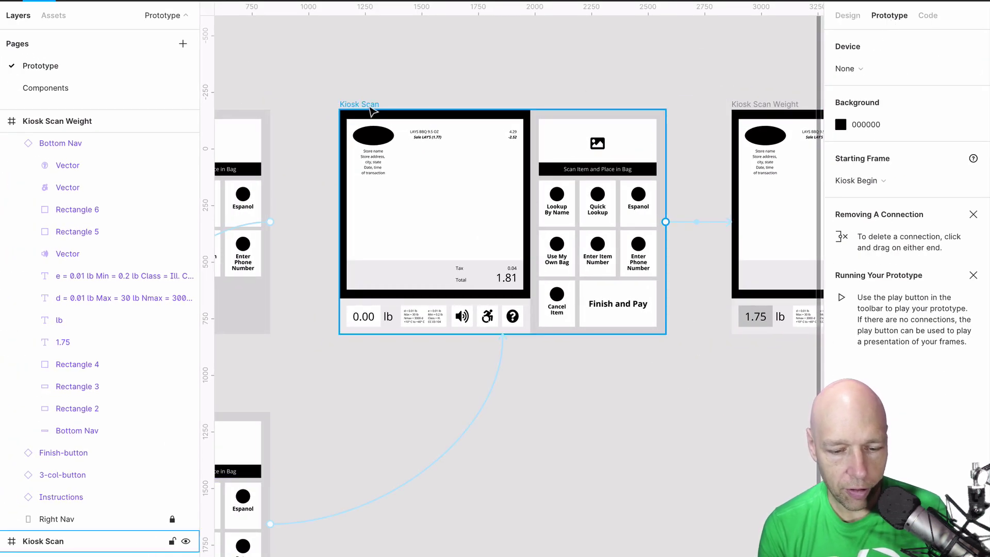
pyautogui.click(370, 108)
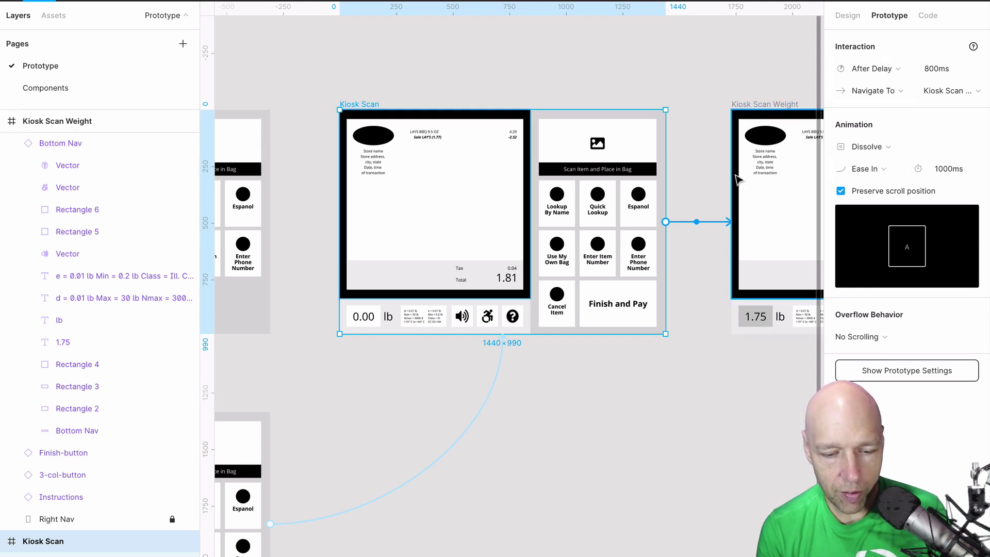
pyautogui.hscroll(10, 736, 177)
pyautogui.hscroll(13, 527, 156)
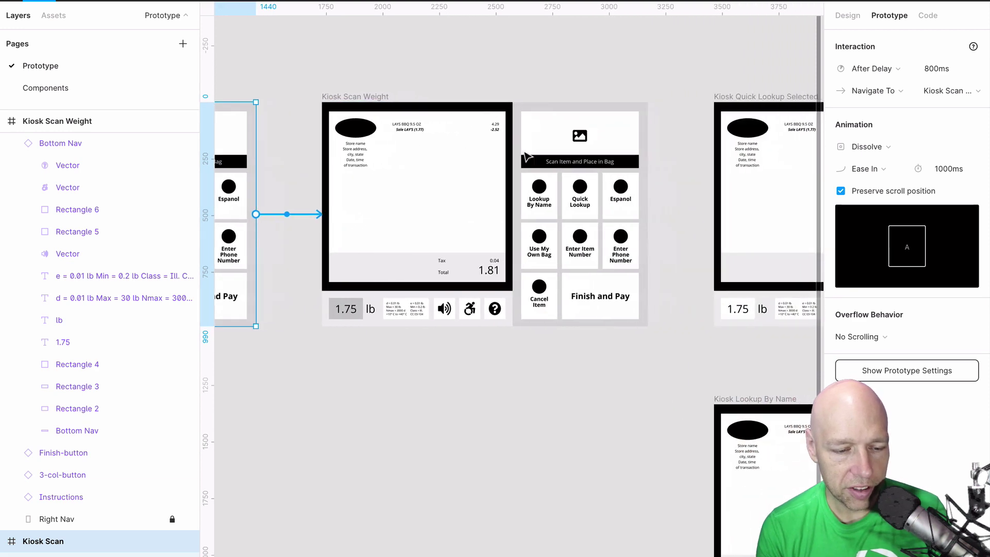
# Link the Quick Lookup tile on Kiosk Scan Weight to Kiosk Quick Lookup Selected
pyautogui.press('Escape')
pyautogui.click(352, 98)
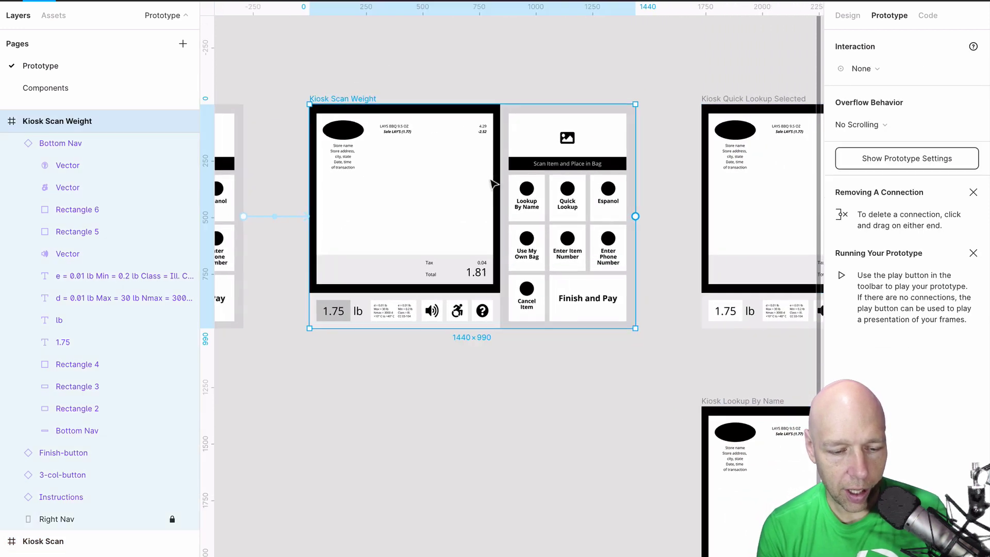
pyautogui.hscroll(2, 516, 206)
pyautogui.scroll(1, 515, 206)
pyautogui.click(506, 214)
pyautogui.moveTo(524, 216); pyautogui.dragTo(663, 221)
# Pan across the canvas to check the 400ms Ease In Dissolve link, then delete the current selection
pyautogui.hscroll(5, 663, 222)
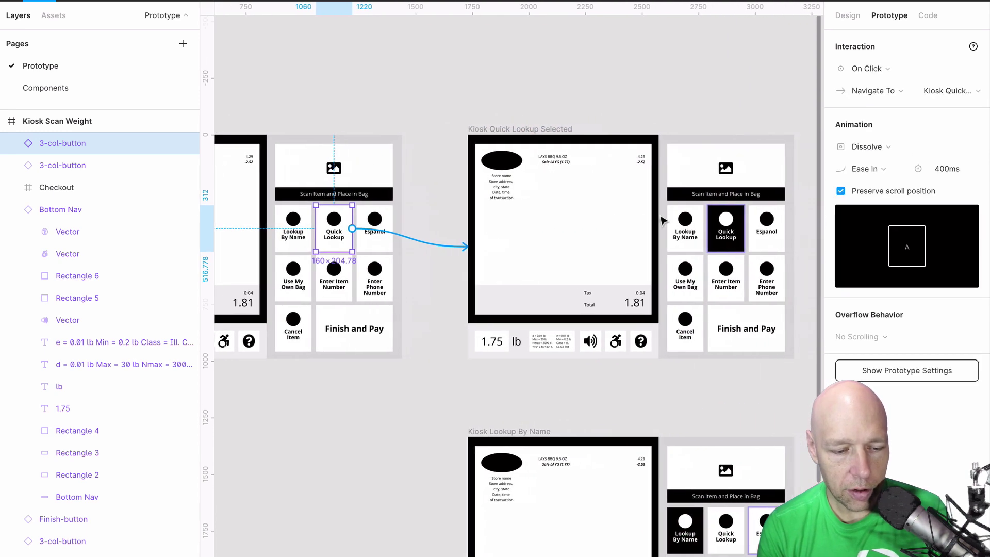
pyautogui.scroll(-1, 664, 222)
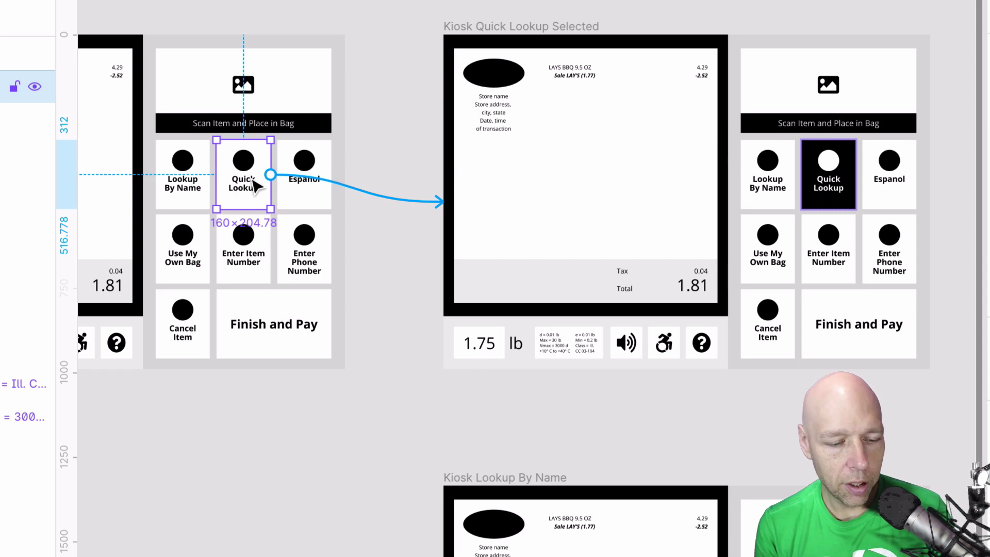
pyautogui.keyDown('ctrl'); pyautogui.scroll(6, 245, 196); pyautogui.keyUp('ctrl')
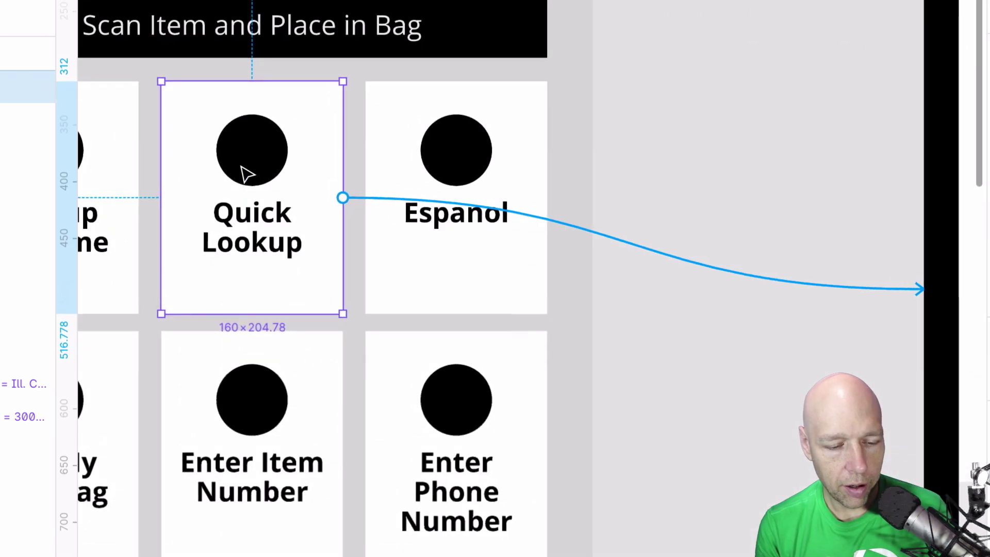
pyautogui.hscroll(15, 244, 172)
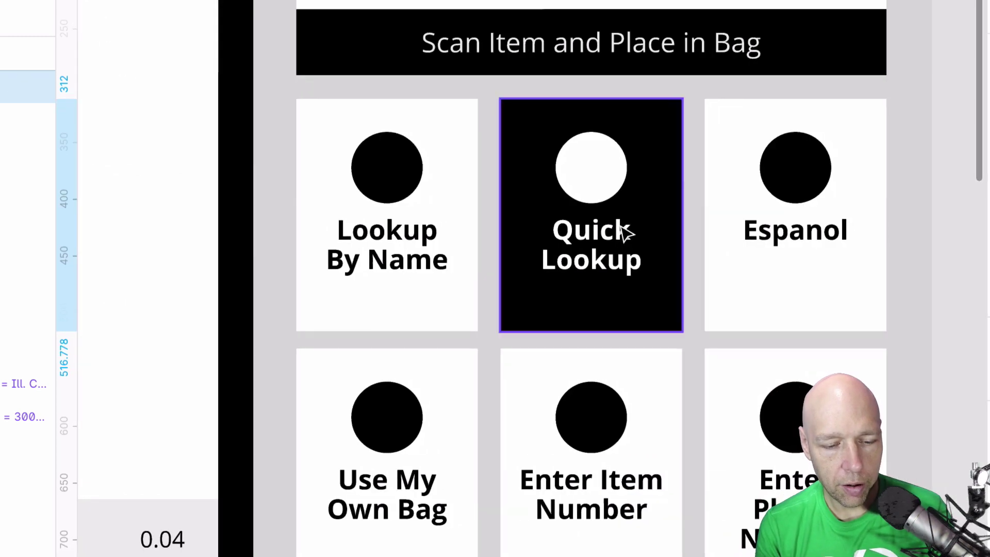
pyautogui.keyDown('ctrl'); pyautogui.scroll(-5, 614, 221); pyautogui.keyUp('ctrl')
pyautogui.hscroll(-4, 616, 221)
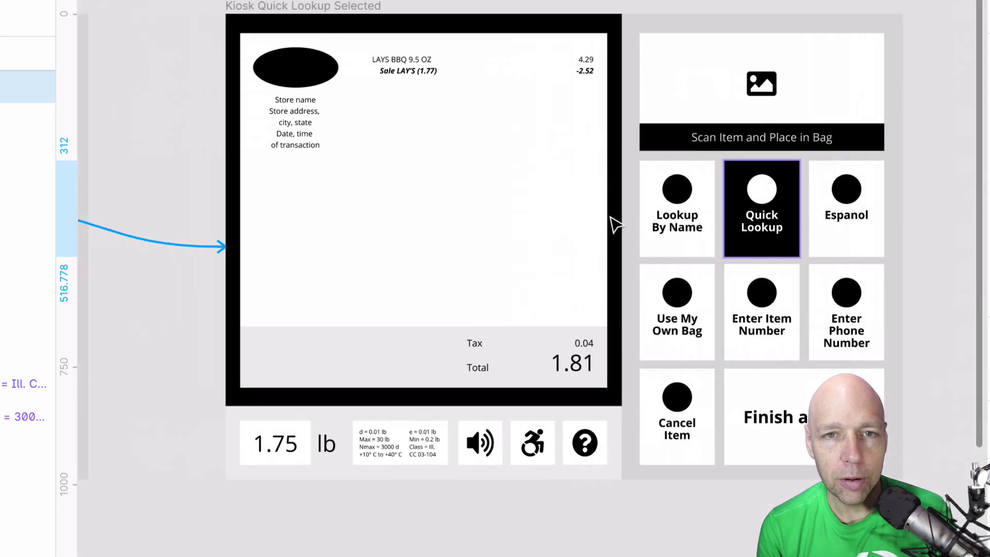
pyautogui.hscroll(4, 614, 221)
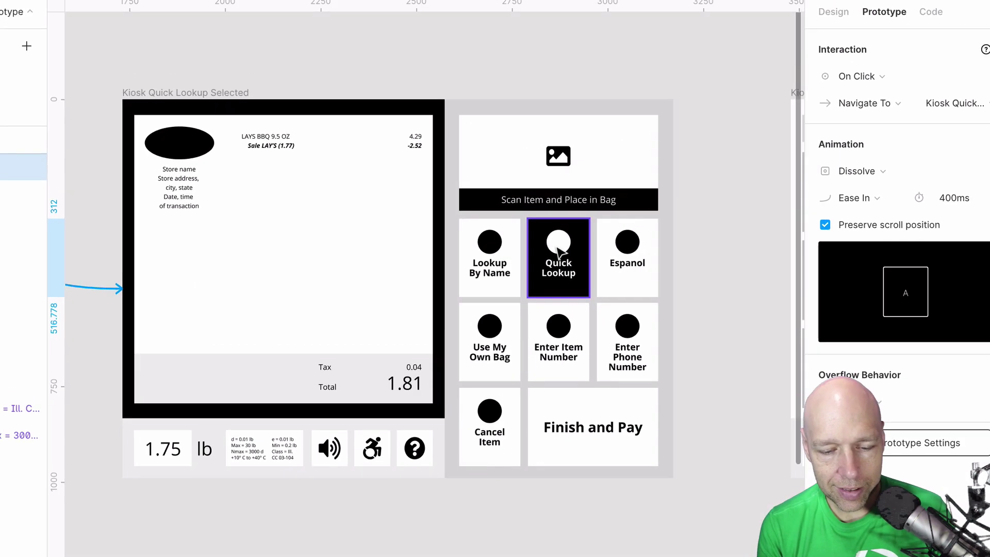
pyautogui.press('Delete')
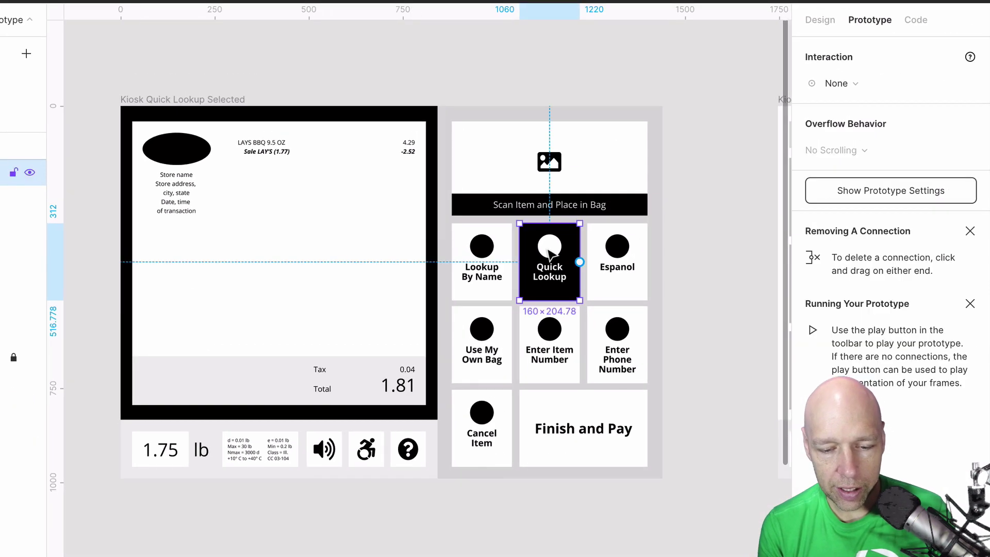
pyautogui.click(823, 21)
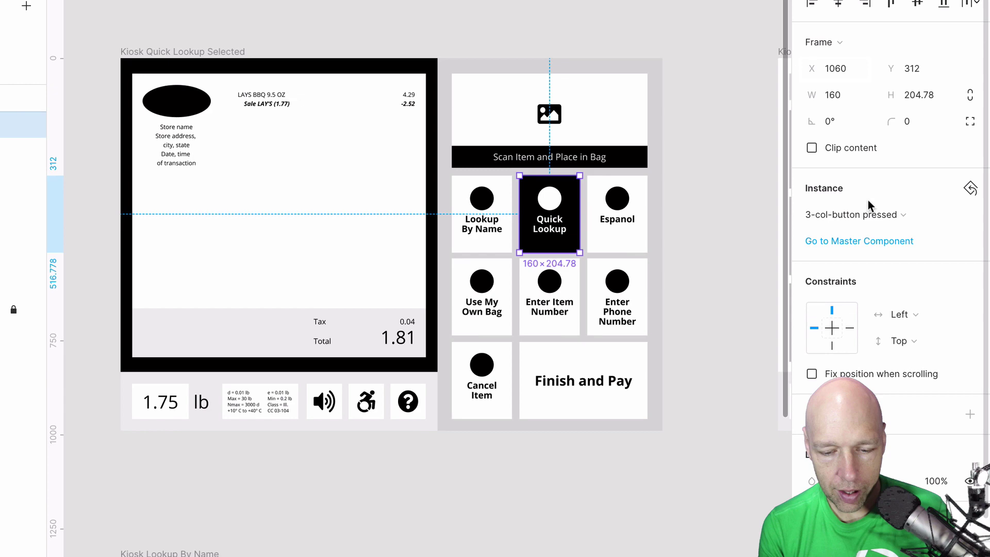
pyautogui.click(966, 159)
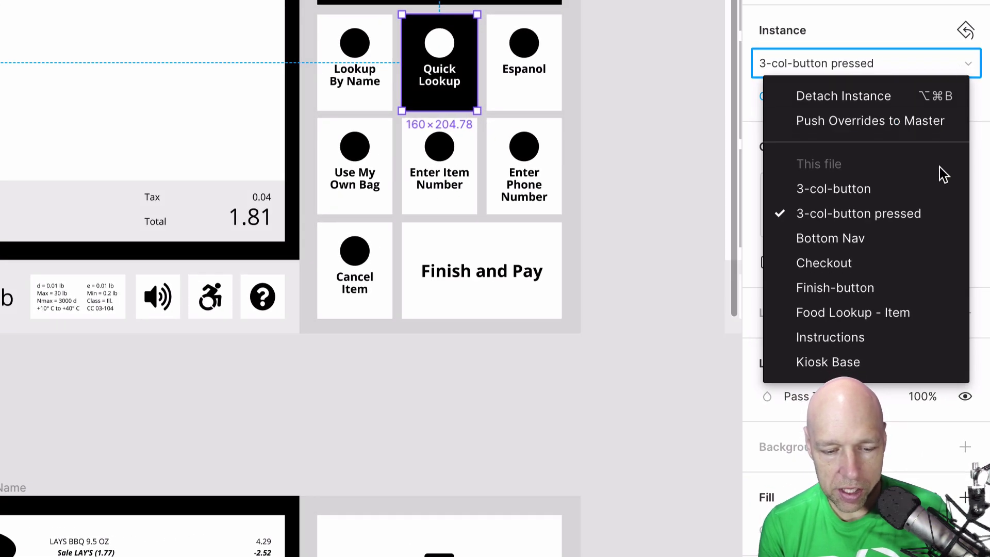
pyautogui.click(928, 193)
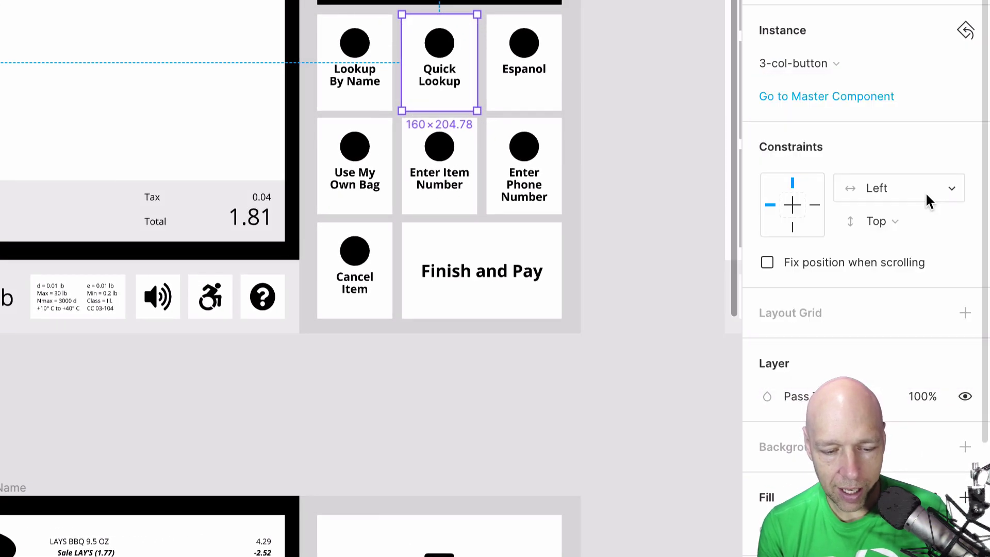
pyautogui.click(537, 155)
pyautogui.click(799, 63)
pyautogui.click(877, 212)
pyautogui.click(374, 134)
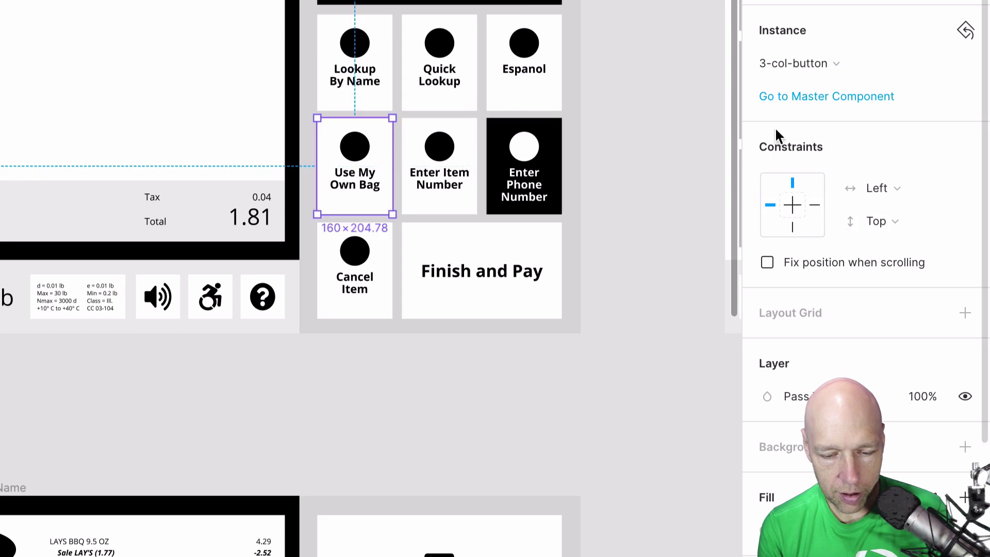
pyautogui.click(833, 75)
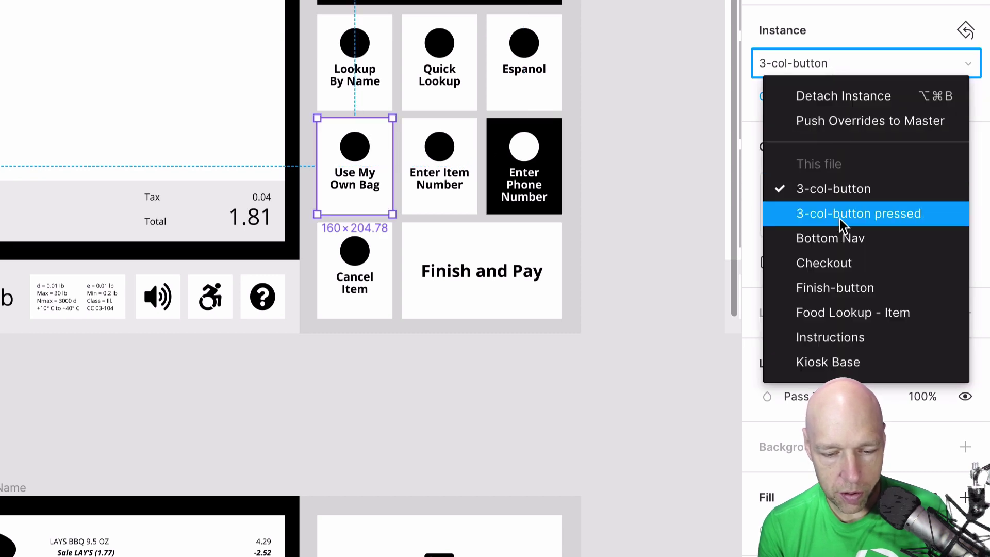
pyautogui.click(839, 217)
pyautogui.click(844, 62)
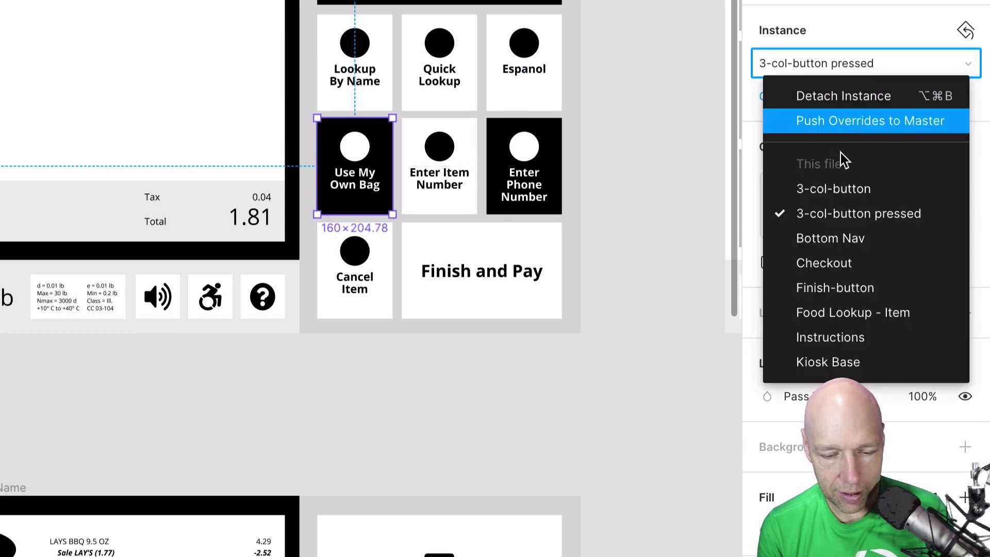
pyautogui.click(839, 189)
pyautogui.click(524, 165)
pyautogui.click(815, 63)
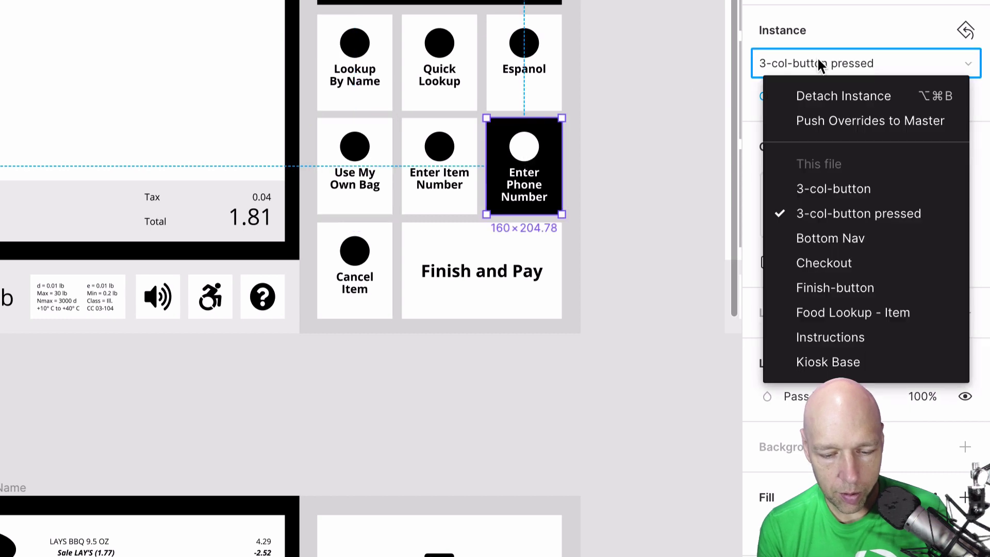
pyautogui.click(833, 189)
pyautogui.click(466, 70)
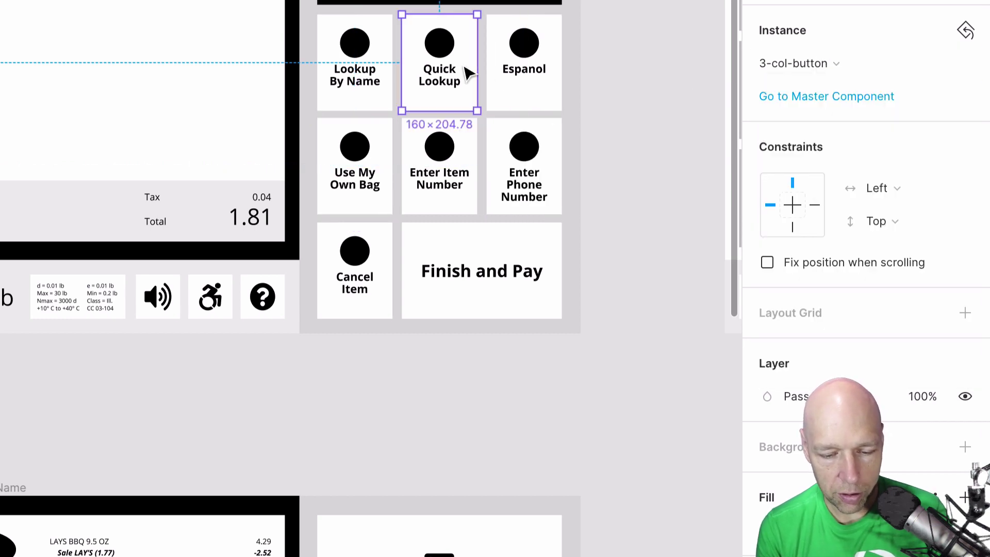
pyautogui.click(829, 72)
pyautogui.click(838, 212)
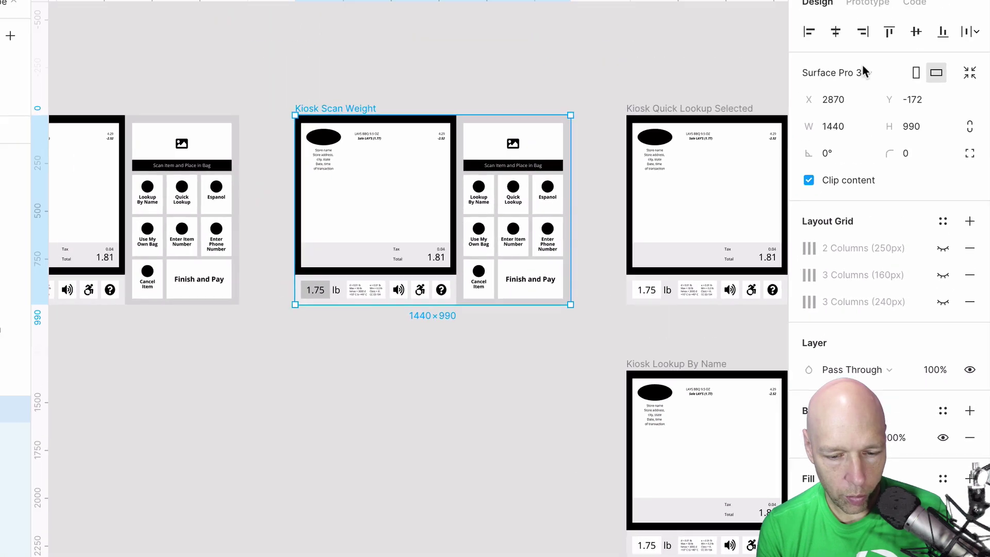
# Show prototype connections and confirm Kiosk Scan Weight's Quick Lookup link keeps its On Click trigger
pyautogui.click(872, 4)
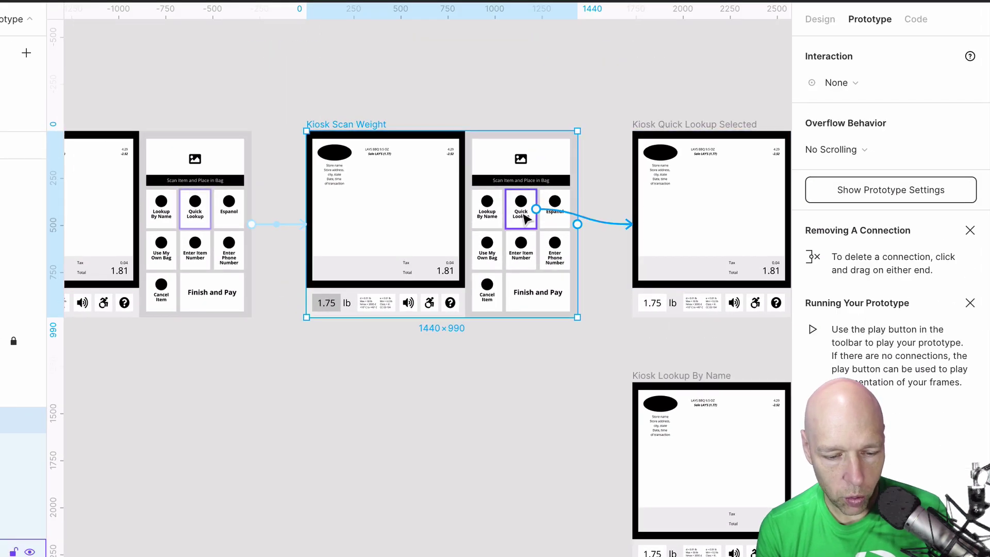
pyautogui.scroll(3, 539, 212)
pyautogui.hscroll(6, 526, 221)
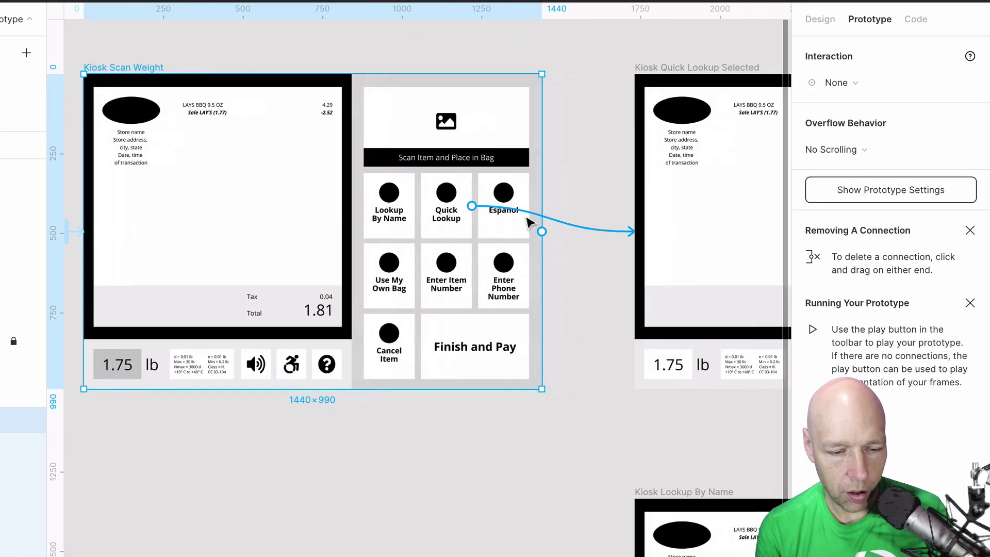
pyautogui.hscroll(-6, 477, 157)
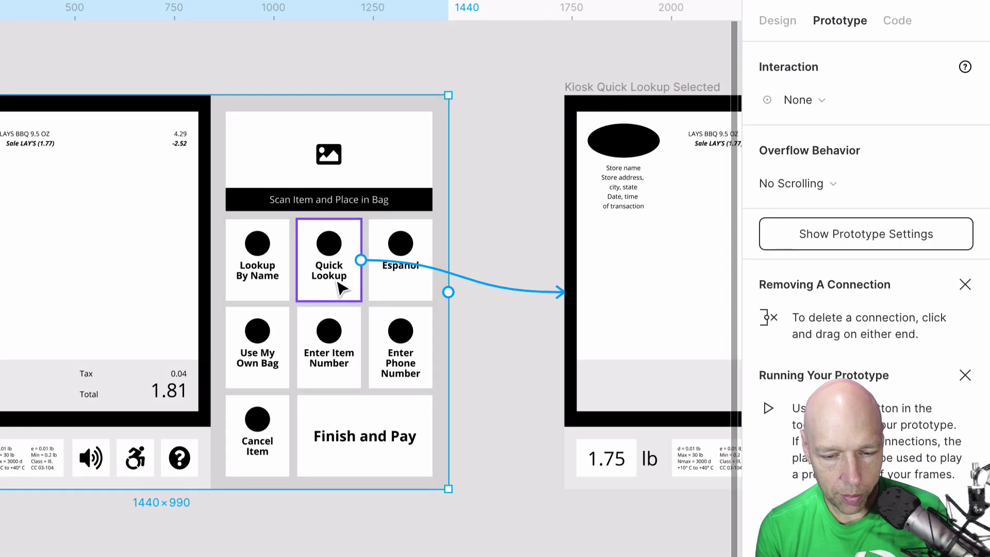
pyautogui.click(470, 233)
pyautogui.click(823, 100)
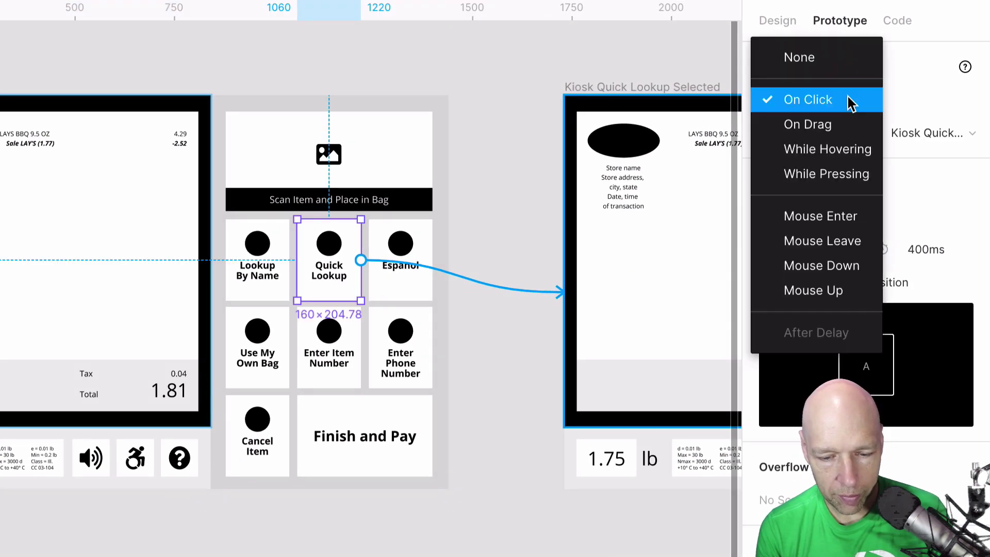
pyautogui.click(848, 98)
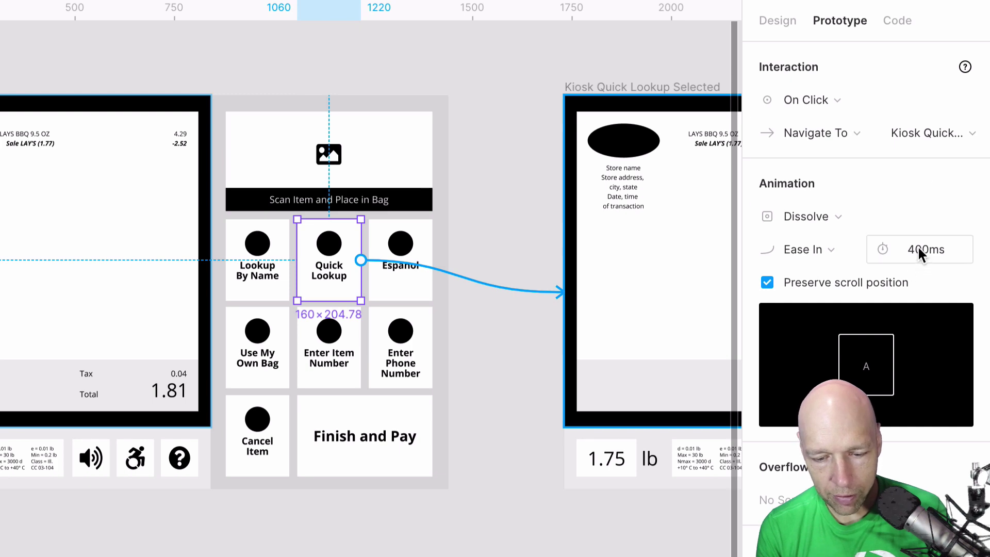
# Select the Quick Lookup element on the Kiosk Quick Lookup Selected screen
pyautogui.hscroll(6, 554, 262)
pyautogui.hscroll(5, 547, 264)
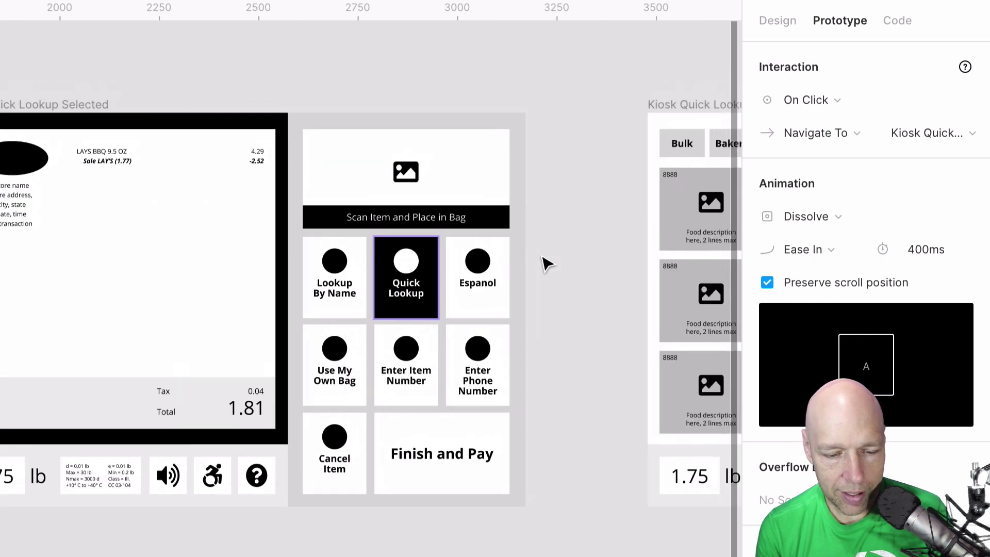
pyautogui.click(411, 302)
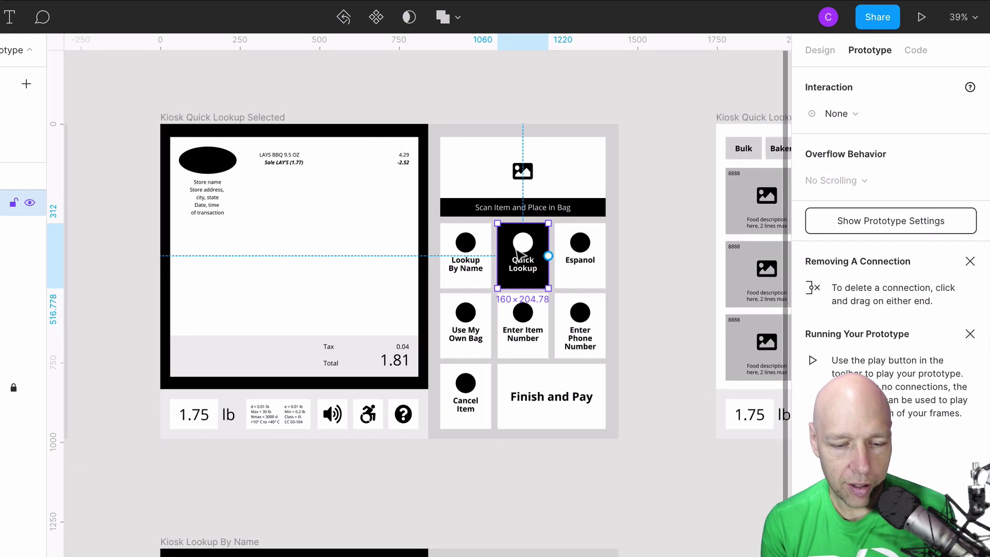
pyautogui.hscroll(6, 476, 280)
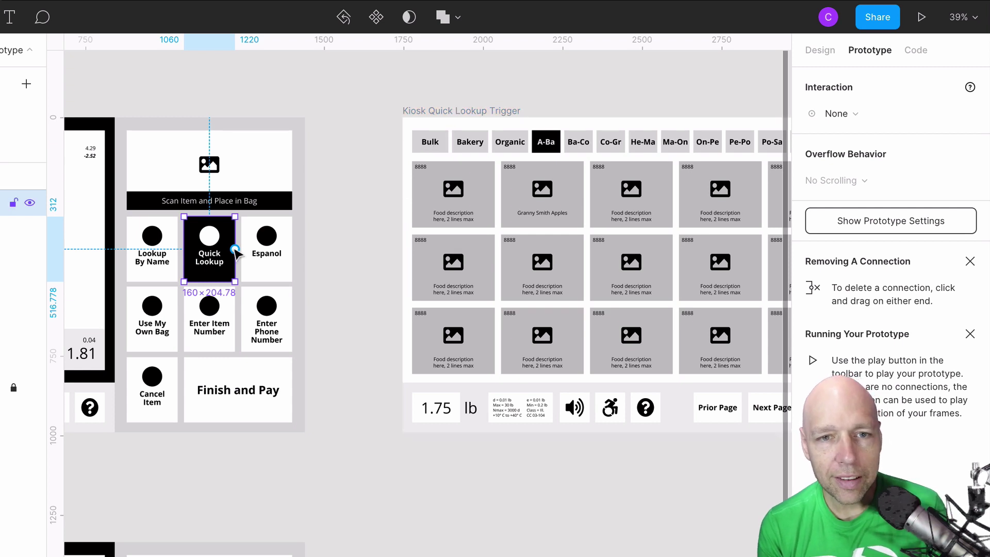
pyautogui.moveTo(235, 250); pyautogui.dragTo(410, 276)
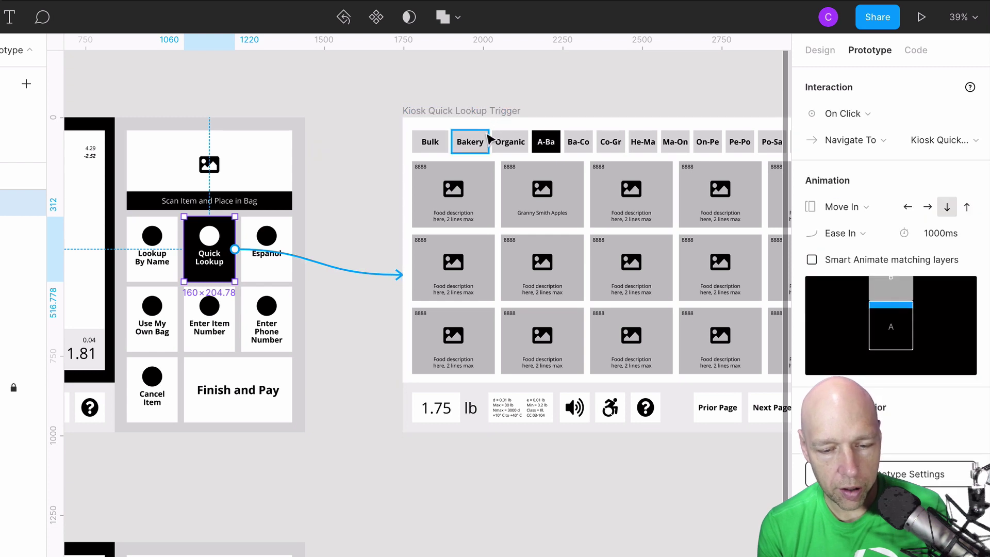
pyautogui.click(893, 118)
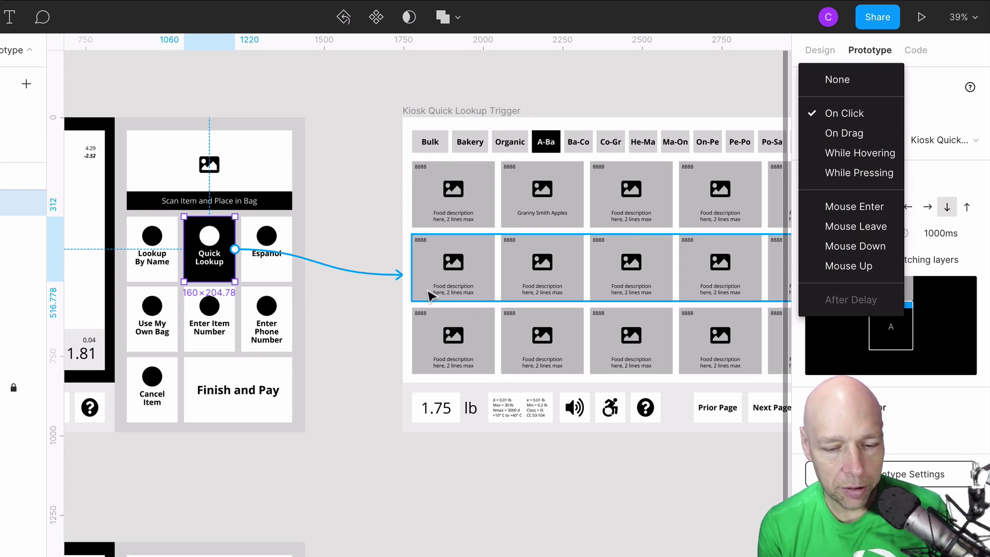
pyautogui.moveTo(401, 275); pyautogui.dragTo(305, 344)
pyautogui.hscroll(-5, 305, 344)
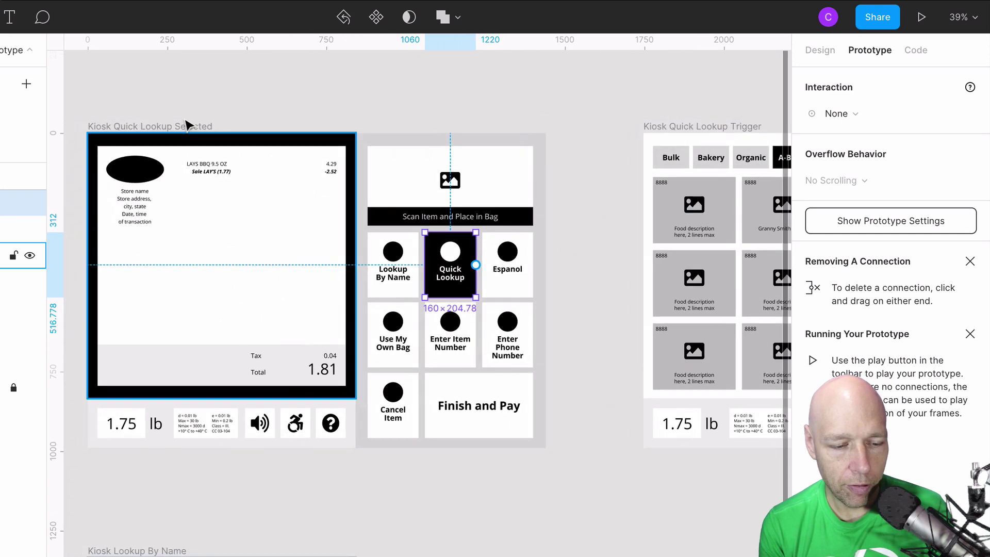
# Link Kiosk Quick Lookup Selected to Kiosk Quick Lookup Trigger: After Delay 300ms, Move In, Ease In, 500ms
pyautogui.click(170, 127)
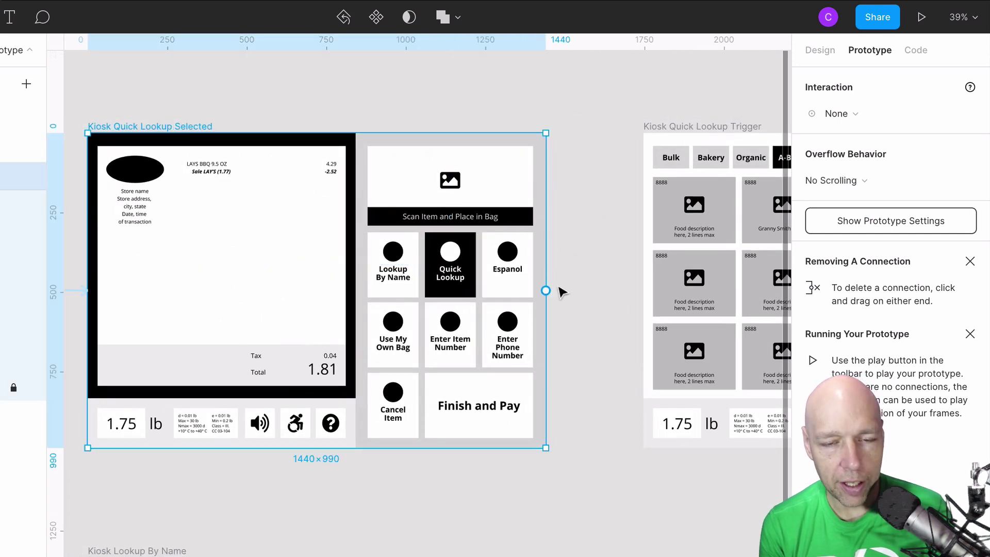
pyautogui.moveTo(546, 290); pyautogui.dragTo(673, 278)
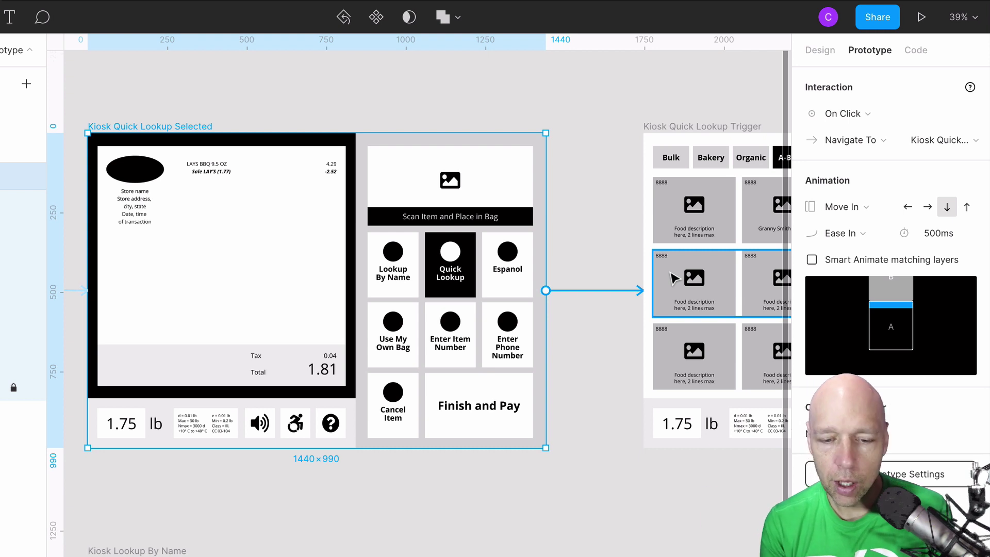
pyautogui.click(874, 113)
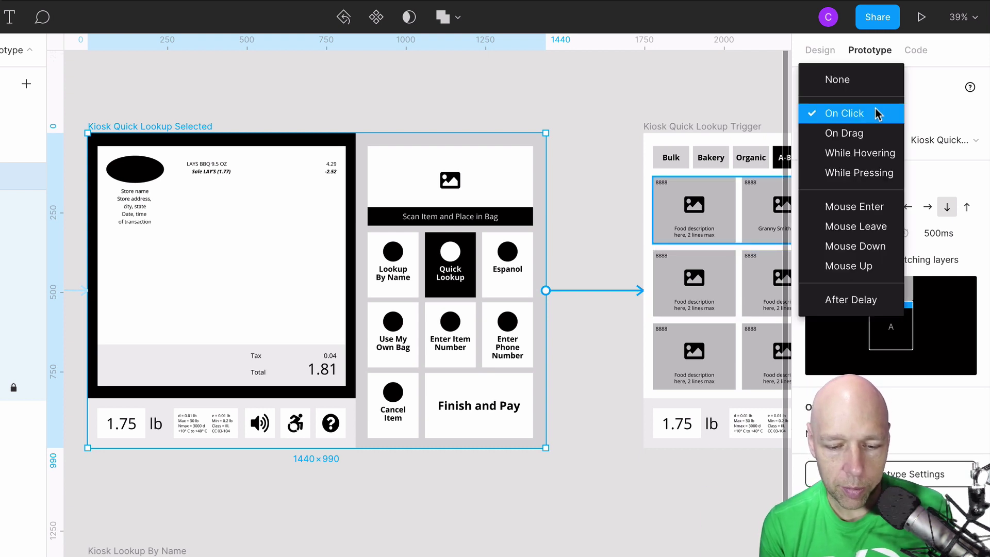
pyautogui.click(867, 304)
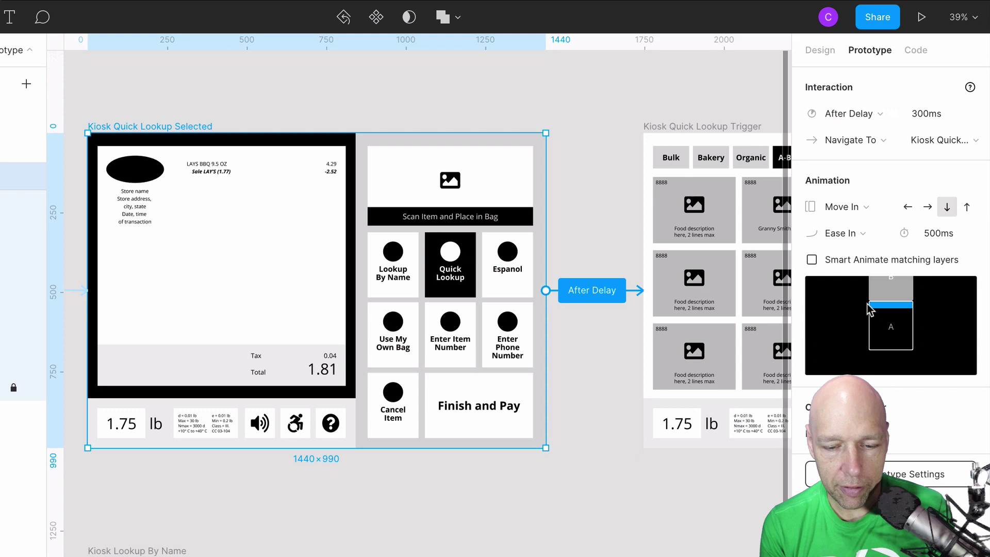
pyautogui.click(927, 233)
pyautogui.hscroll(10, 729, 305)
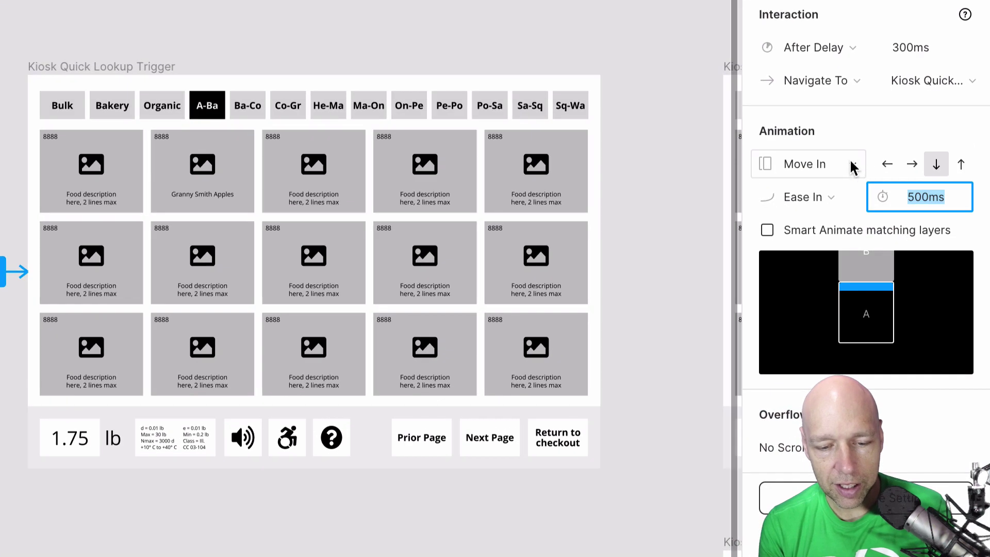
pyautogui.click(868, 207)
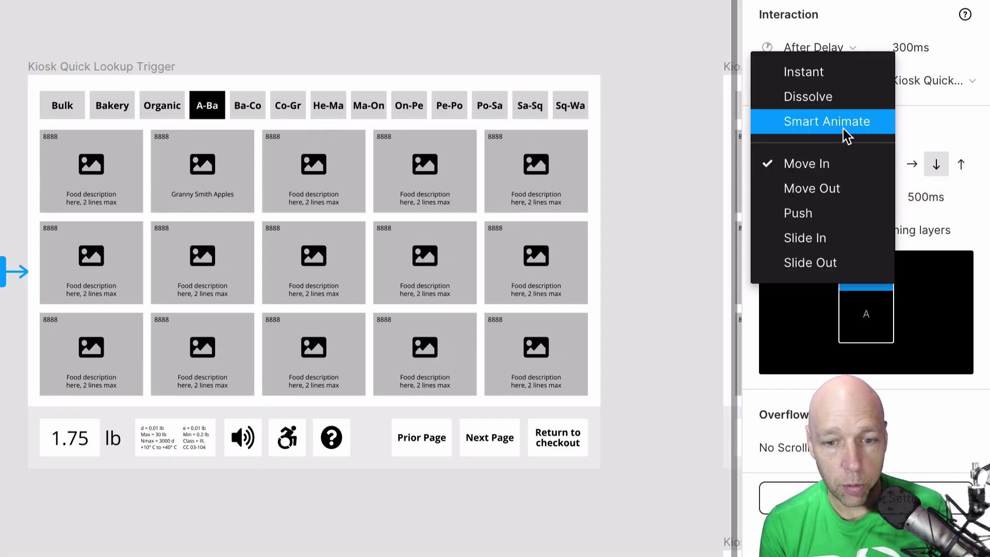
pyautogui.click(847, 171)
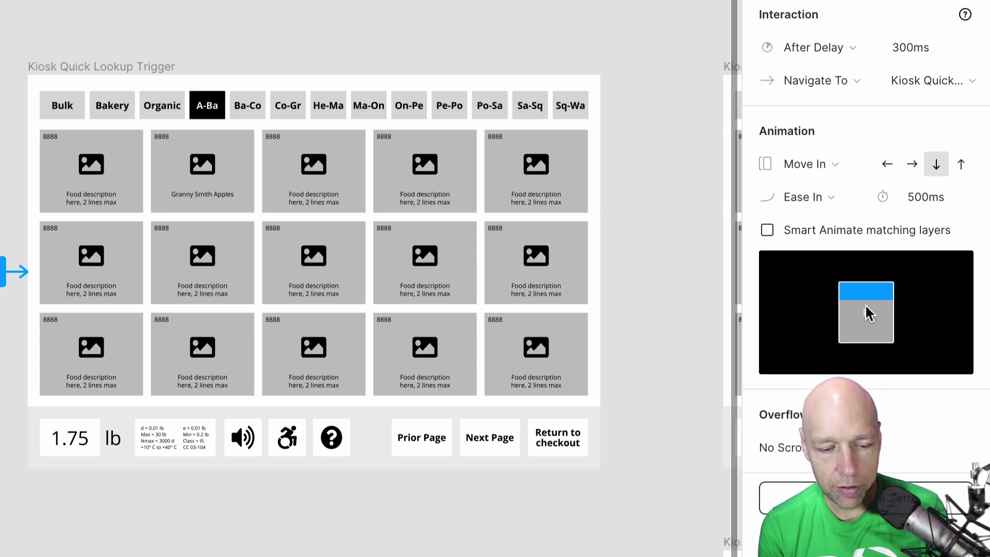
pyautogui.hscroll(-15, 167, 135)
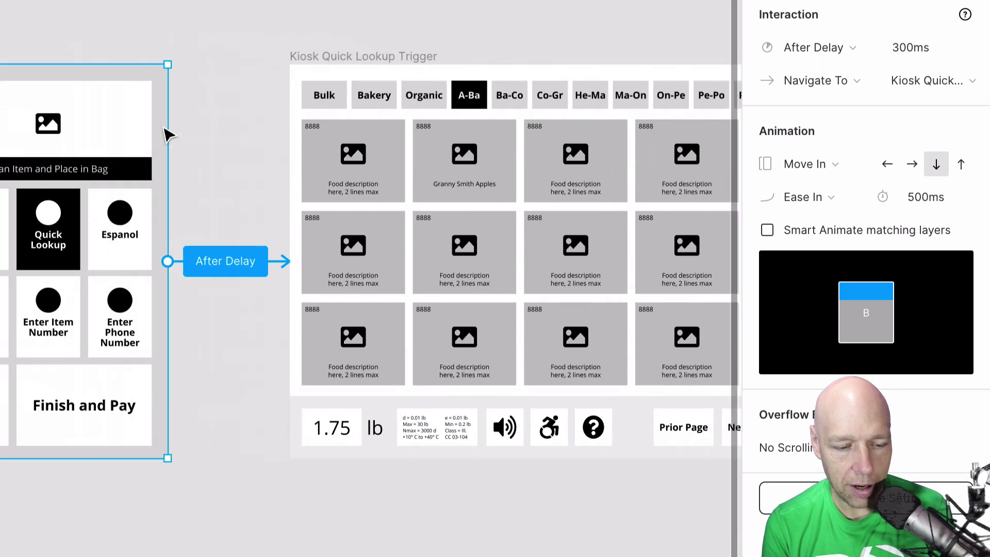
pyautogui.hscroll(-4, 168, 135)
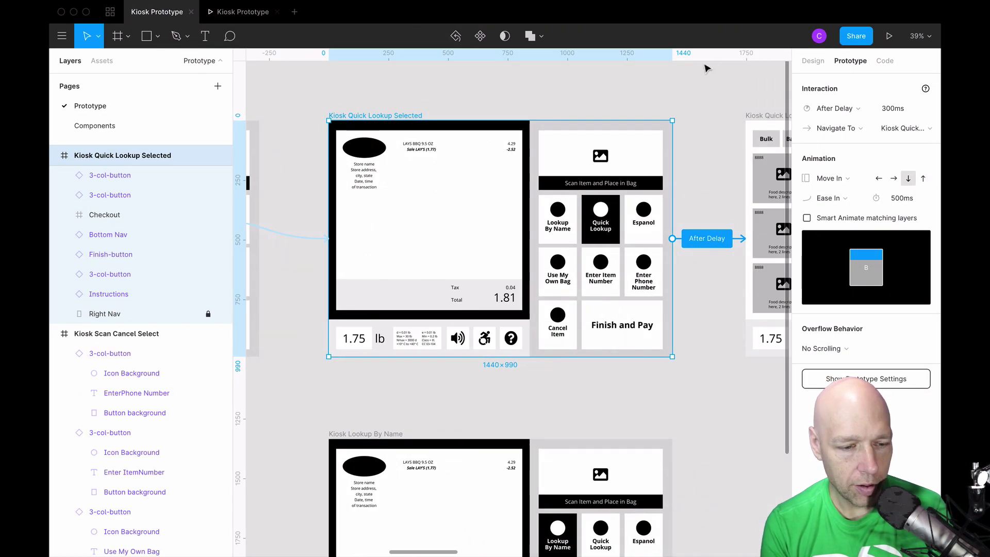
# Present the prototype, click through the first scan to the Quick Lookup grid, and return to the editor
pyautogui.click(261, 13)
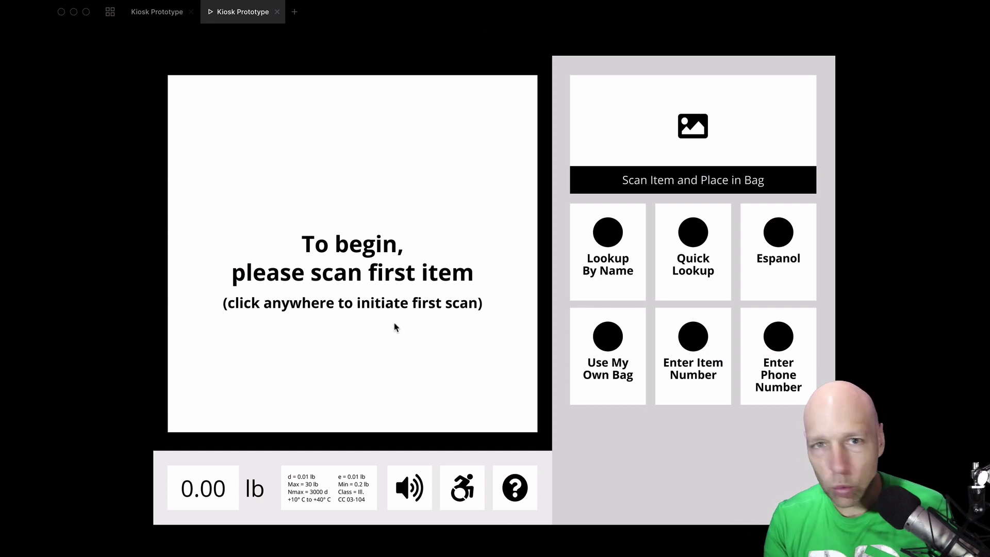
pyautogui.click(508, 274)
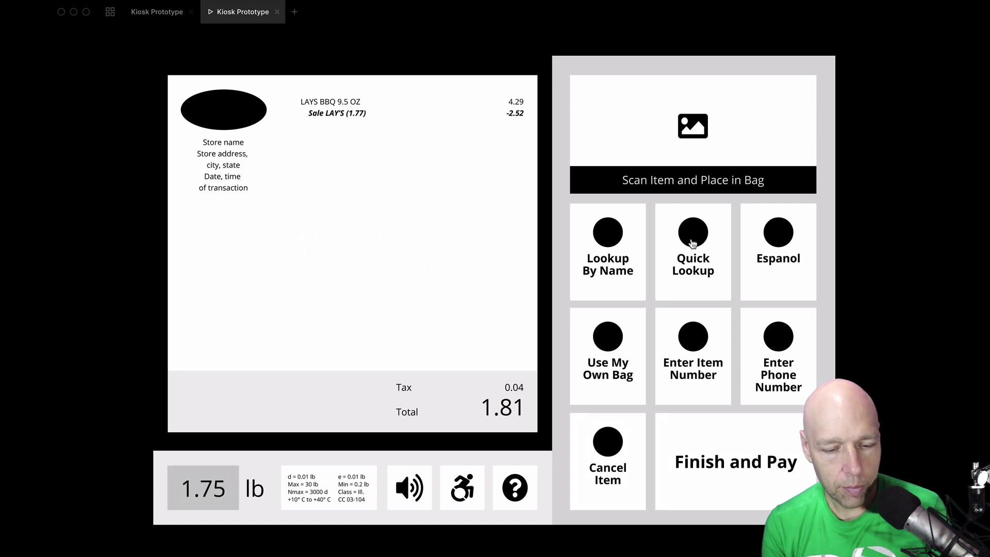
pyautogui.click(692, 243)
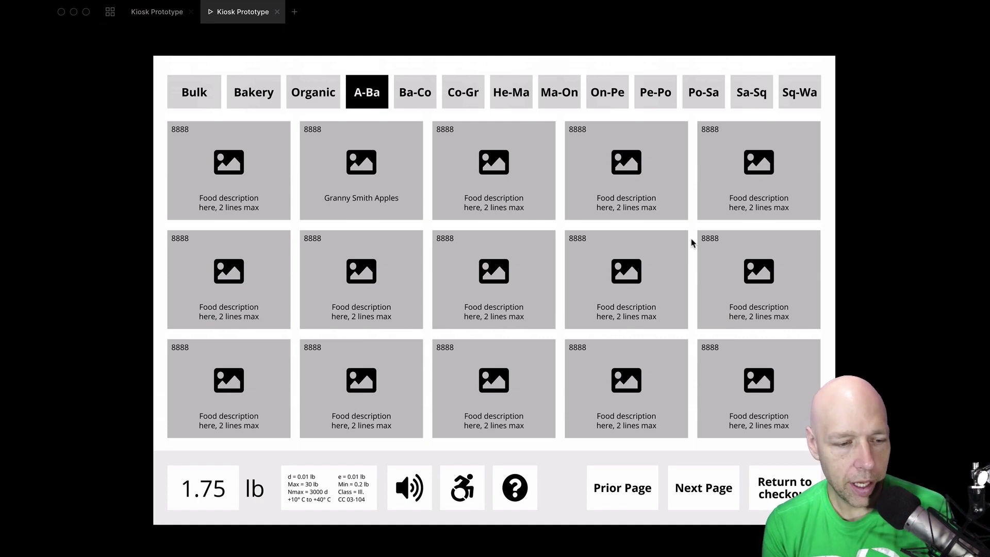
pyautogui.click(164, 11)
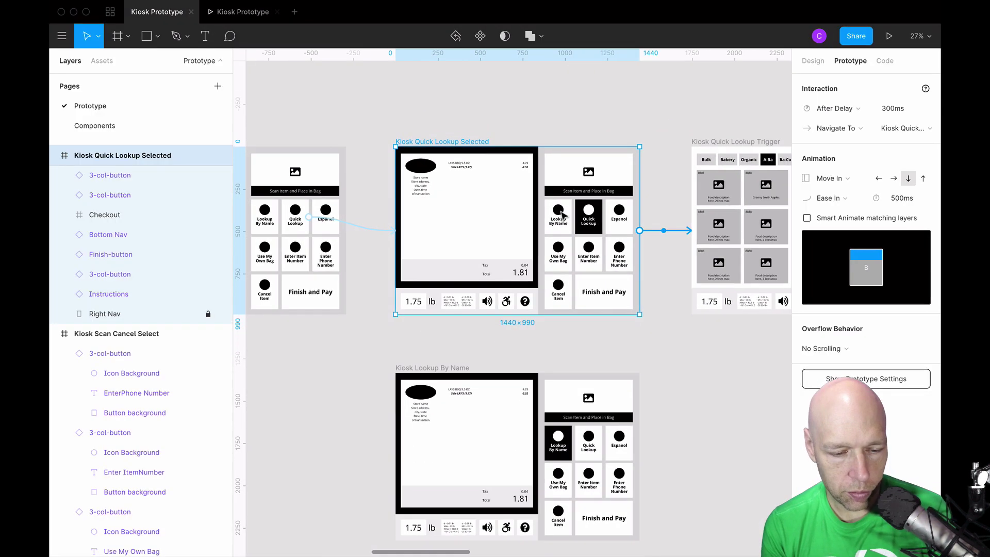
# Link the Lookup By Name button on Kiosk Scan Weight to the Kiosk Lookup By Name frame
pyautogui.click(562, 215)
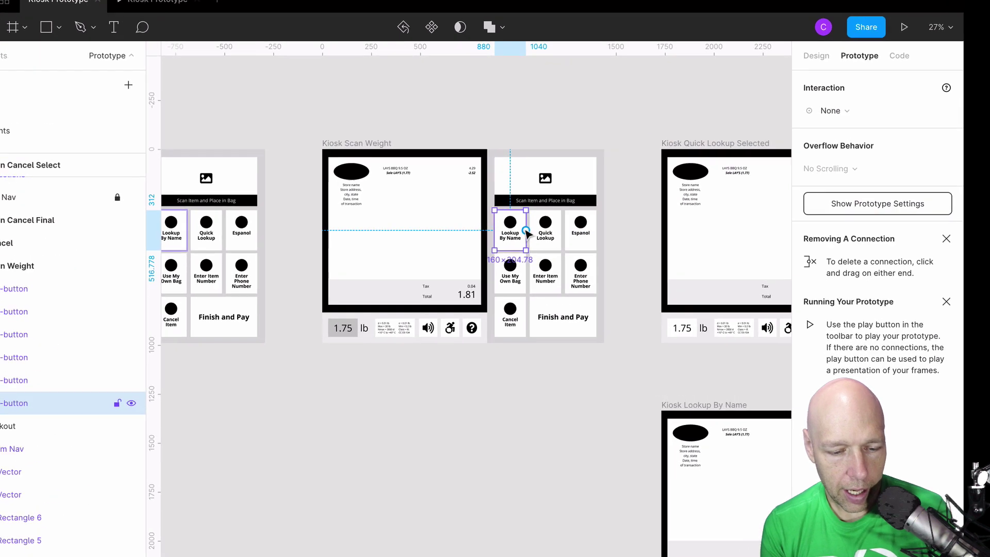
pyautogui.scroll(2, 562, 215)
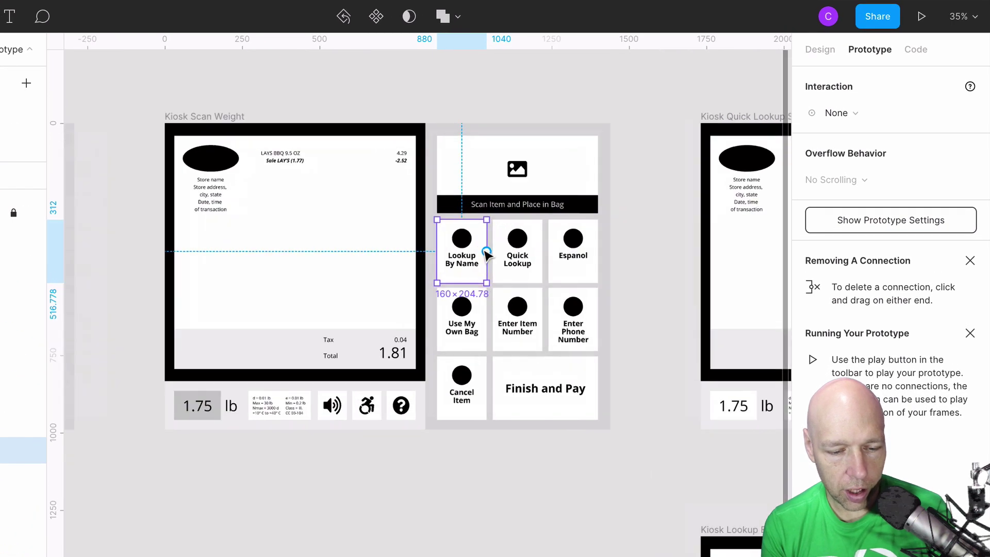
pyautogui.scroll(4, 487, 253)
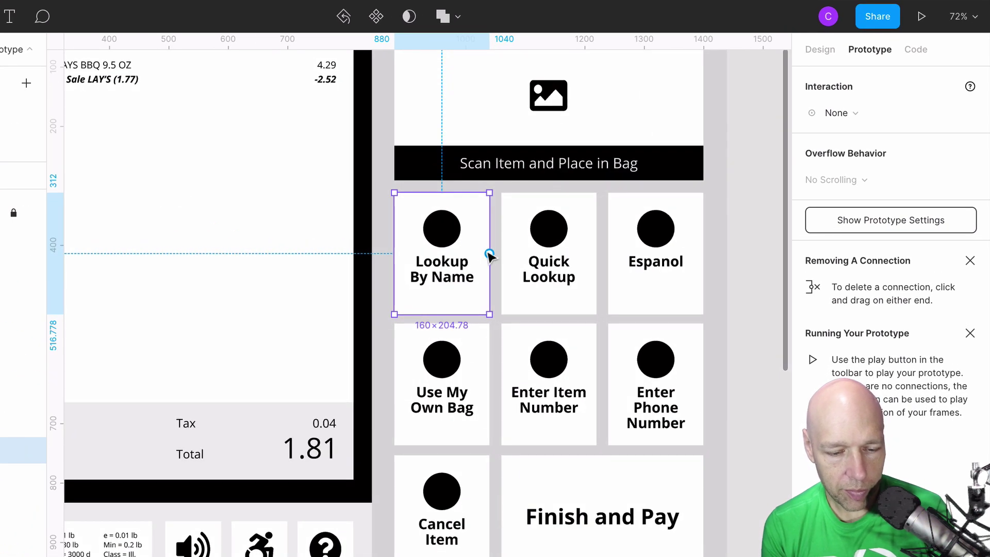
pyautogui.scroll(-5, 489, 253)
pyautogui.moveTo(487, 252); pyautogui.dragTo(773, 443)
pyautogui.hscroll(5, 774, 444)
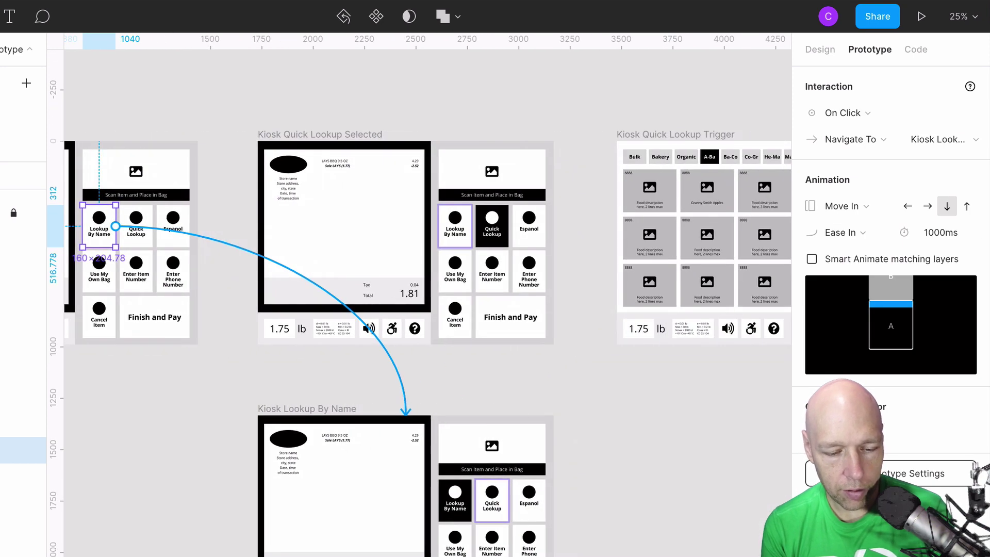
pyautogui.scroll(-3, 470, 514)
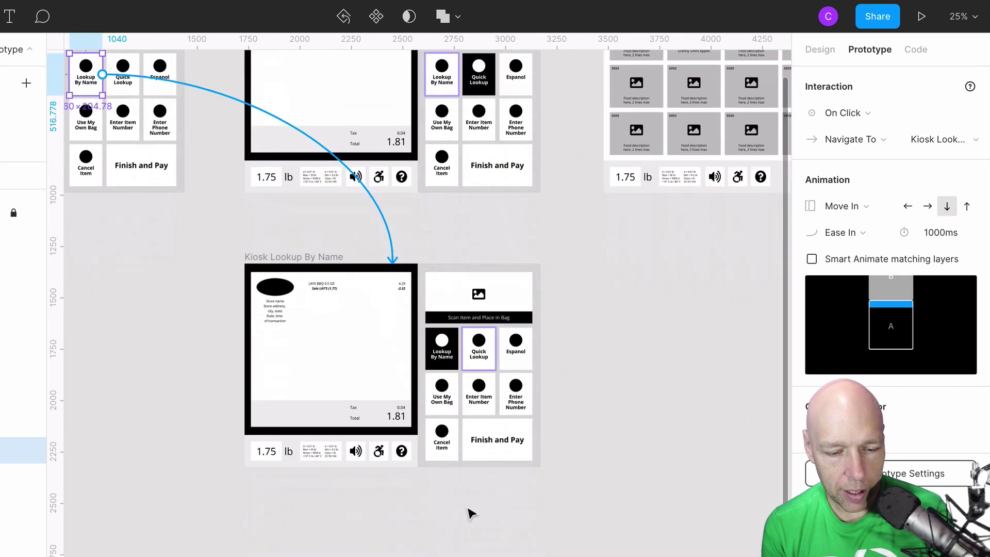
pyautogui.scroll(-2, 471, 536)
pyautogui.hscroll(10, 471, 536)
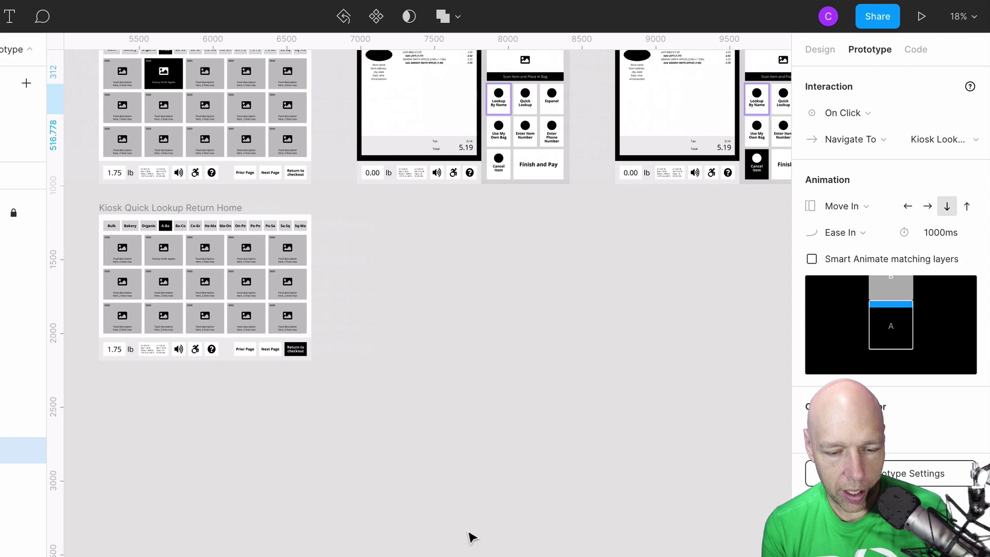
pyautogui.hscroll(-10, 470, 537)
pyautogui.scroll(3, 470, 537)
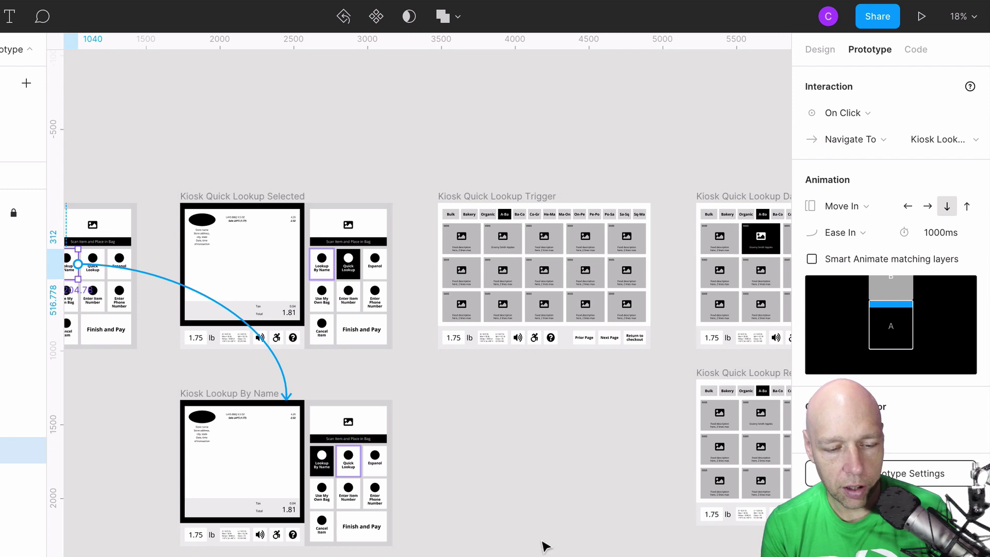
# Verify Lookup By Name stays On Click to Kiosk Lookup By Name, then select Granny Smith Apples on Quick Lookup Trigger
pyautogui.click(353, 283)
pyautogui.scroll(5, 354, 283)
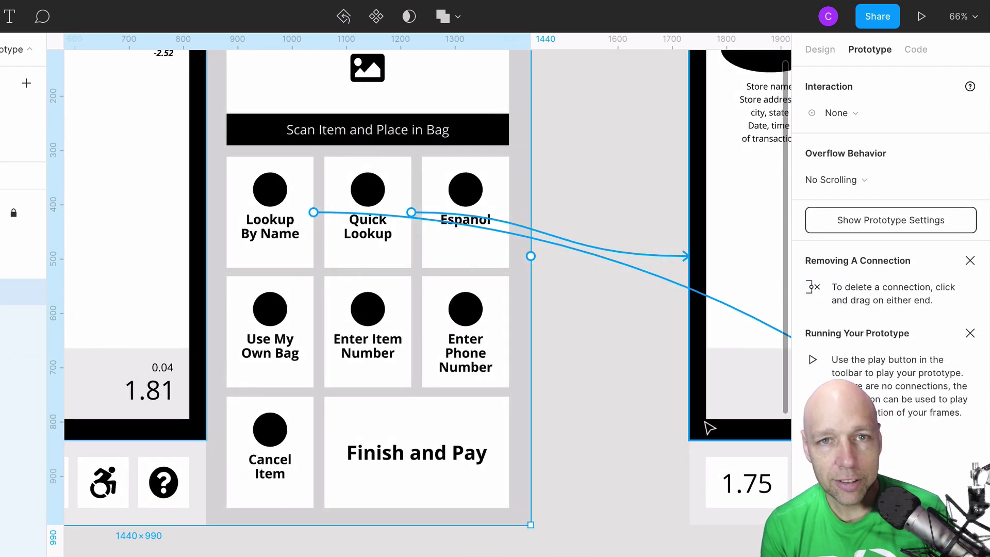
pyautogui.scroll(-5, 470, 309)
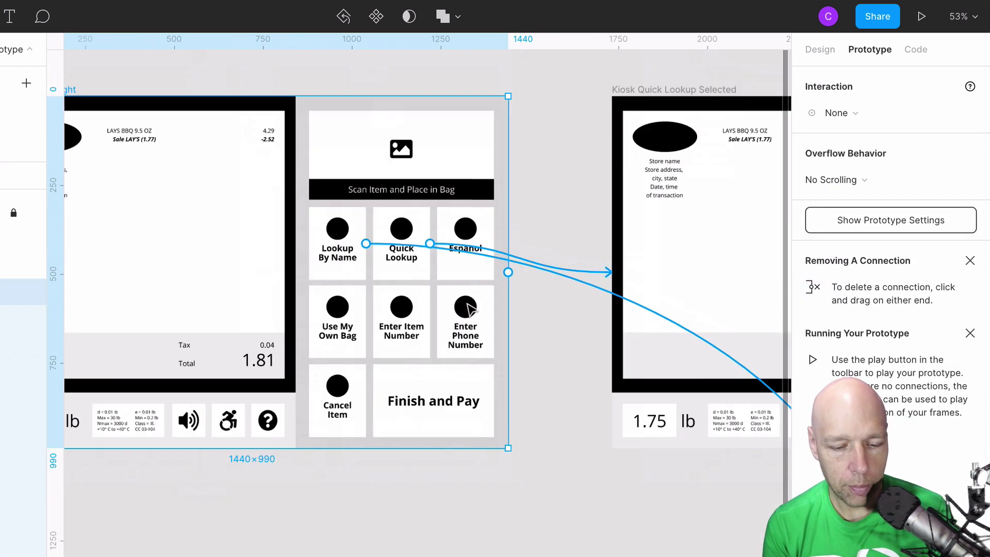
pyautogui.hscroll(5, 470, 309)
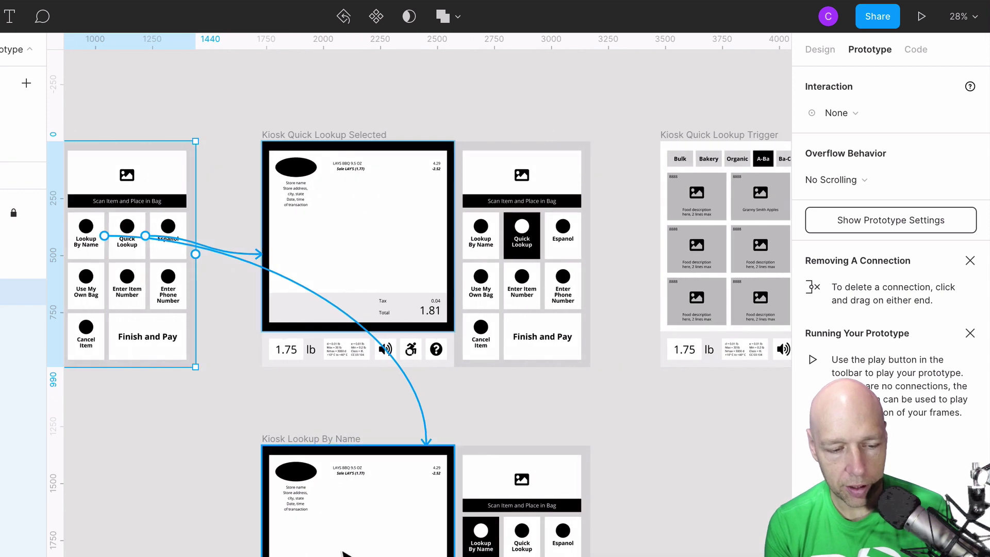
pyautogui.hscroll(-5, 123, 138)
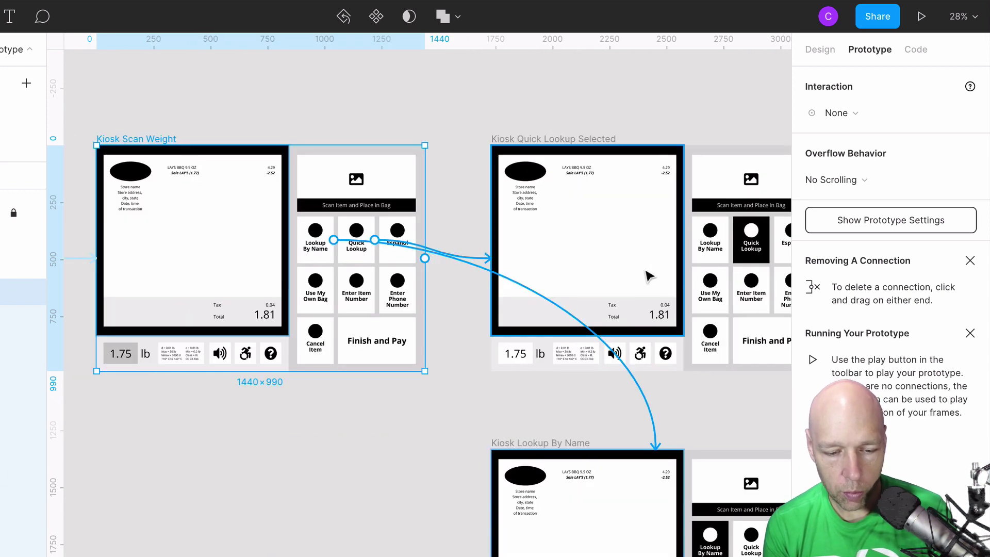
pyautogui.click(316, 234)
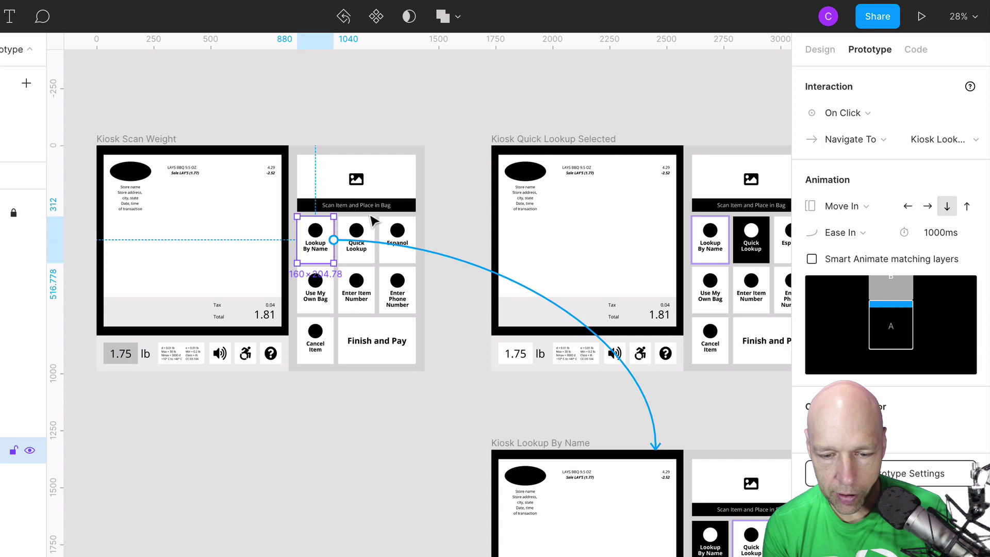
pyautogui.click(844, 114)
pyautogui.click(851, 117)
pyautogui.click(927, 144)
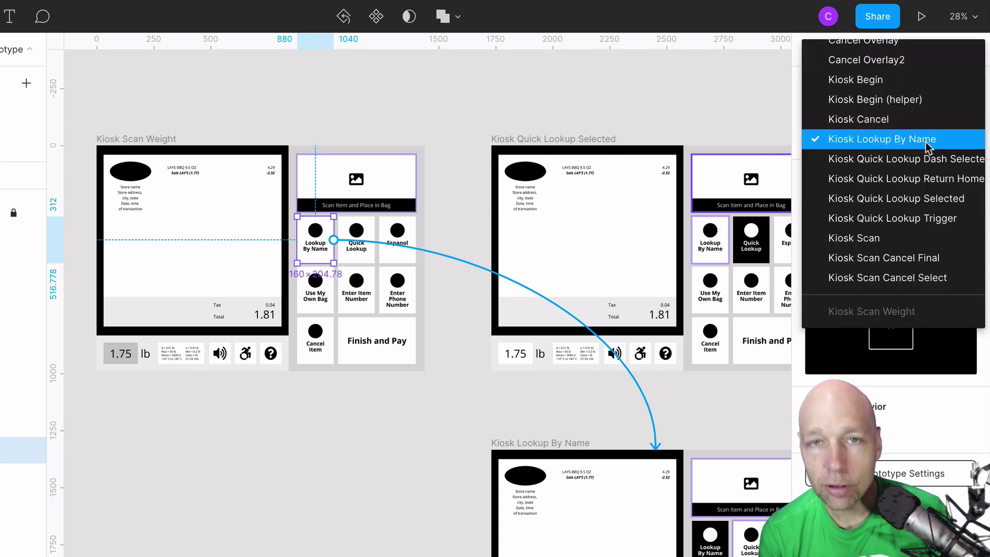
pyautogui.click(927, 143)
pyautogui.click(727, 106)
pyautogui.click(214, 195)
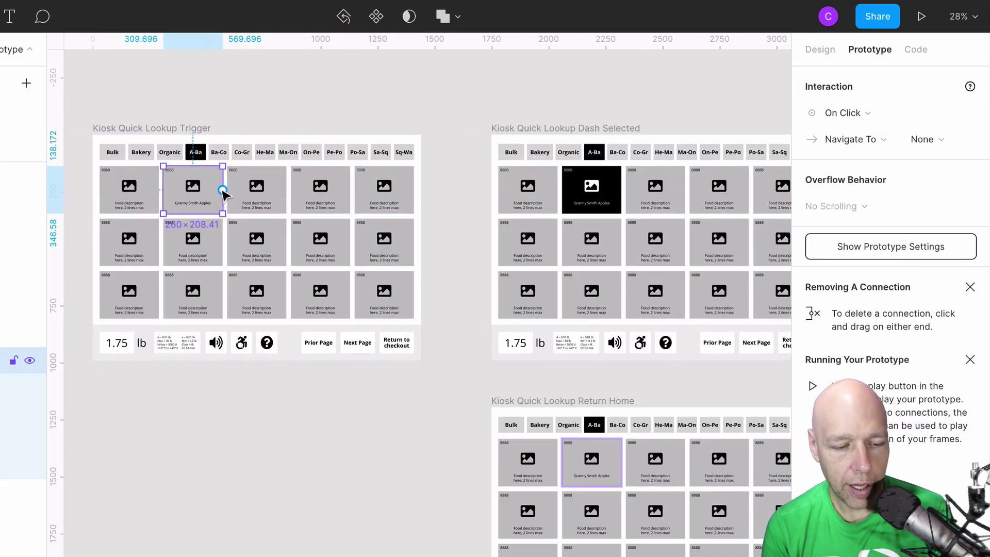
# Link the Granny Smith Apples tile to Kiosk Quick Lookup Dash Selected with a Dissolve animation
pyautogui.scroll(6, 223, 193)
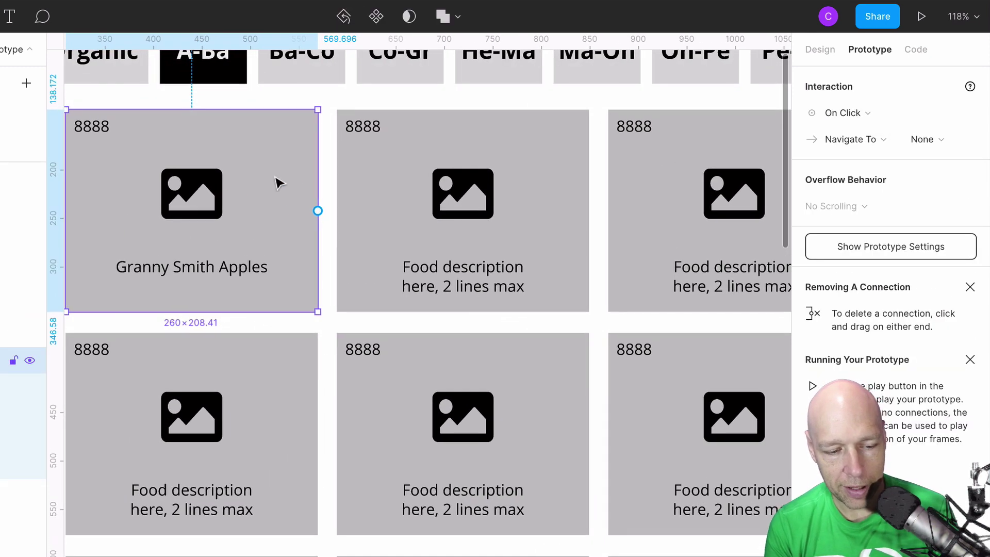
pyautogui.scroll(-5, 227, 214)
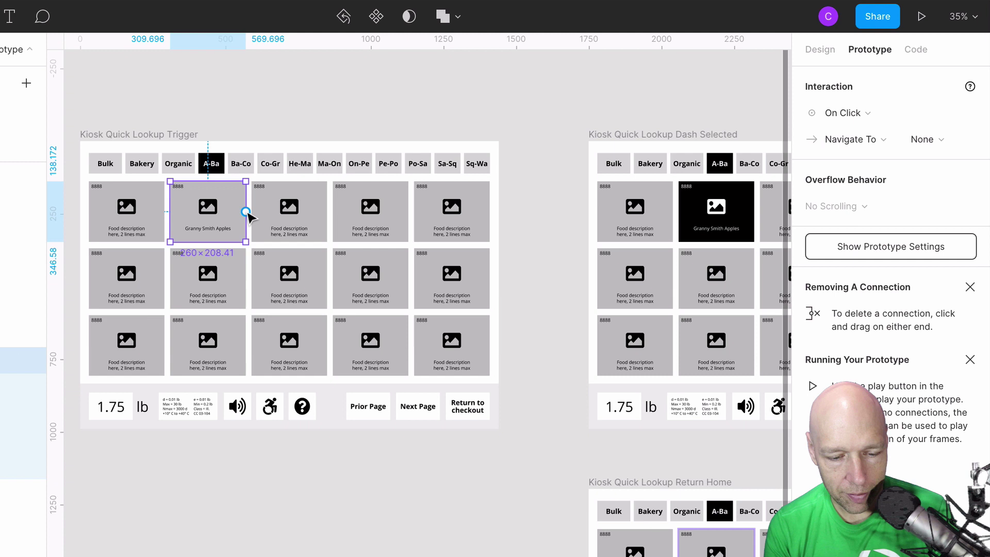
pyautogui.moveTo(246, 212); pyautogui.dragTo(609, 302)
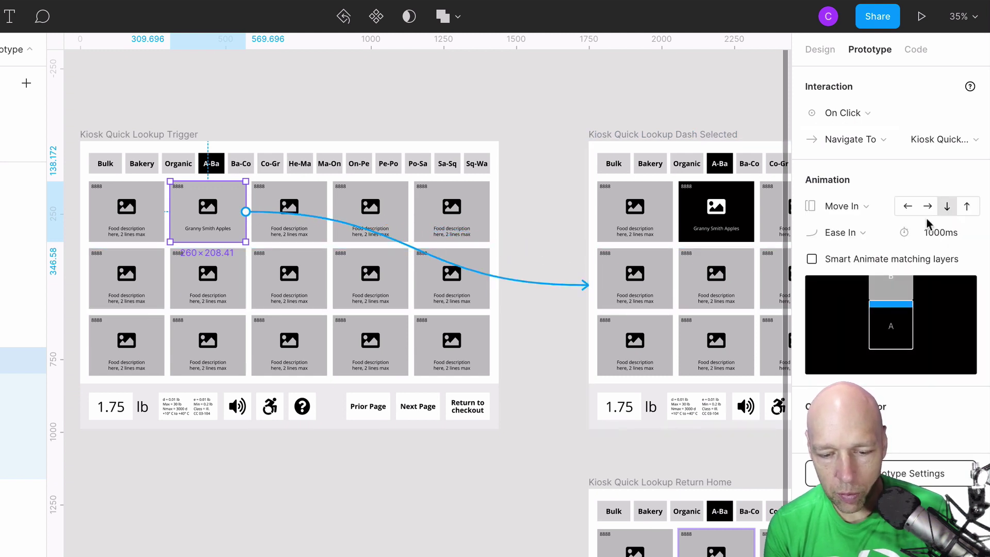
pyautogui.click(857, 207)
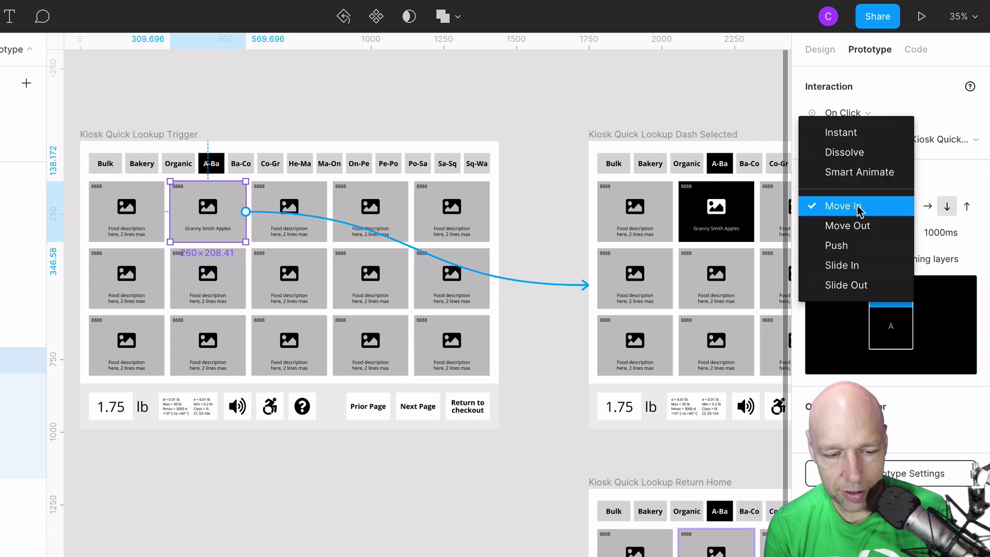
pyautogui.click(859, 150)
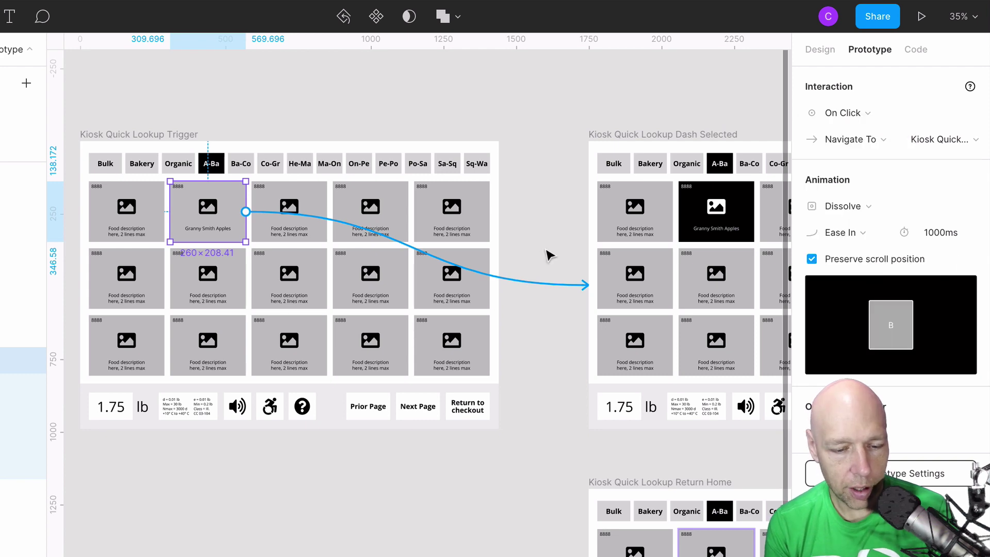
pyautogui.hscroll(10, 549, 254)
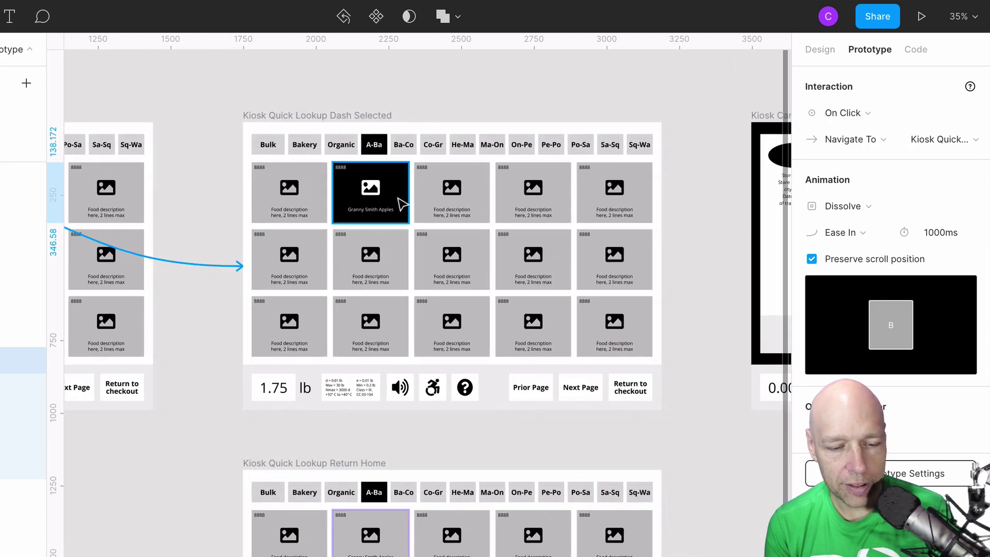
pyautogui.click(401, 203)
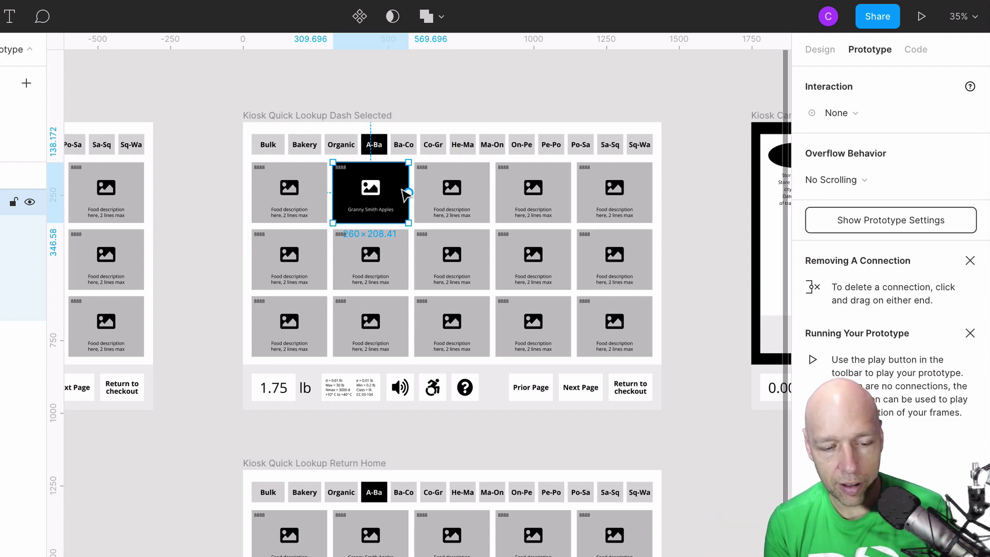
pyautogui.click(269, 116)
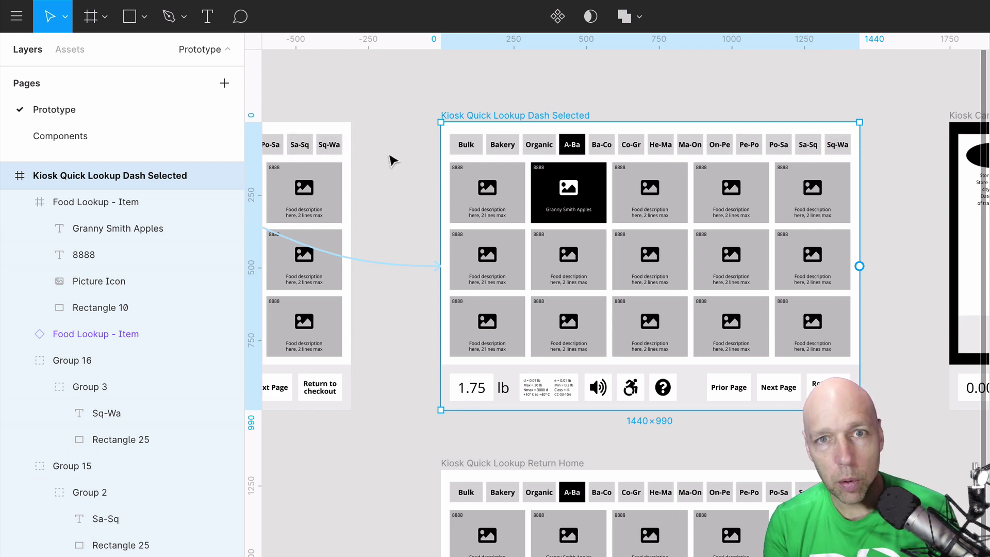
# Link the Quick Lookup Dash Selected frame to Kiosk Cancel with an After Delay trigger
pyautogui.scroll(3, 811, 256)
pyautogui.hscroll(-2, 825, 266)
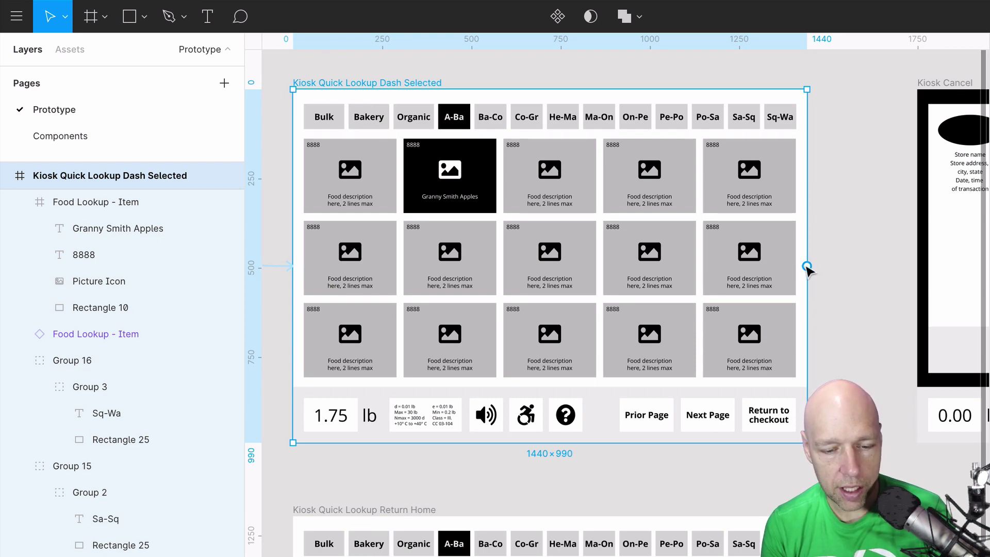
pyautogui.moveTo(909, 263); pyautogui.dragTo(934, 270)
pyautogui.hscroll(8, 933, 270)
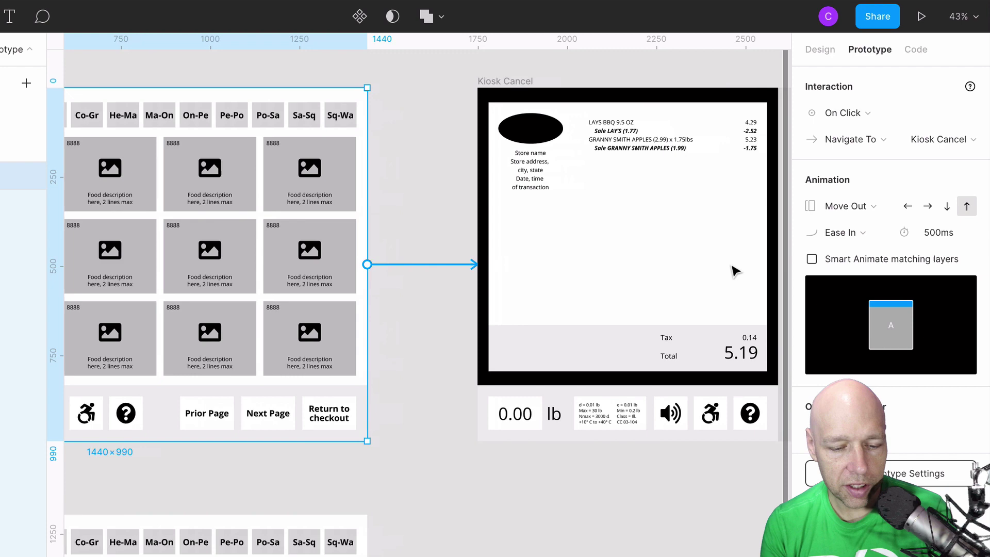
pyautogui.hscroll(2, 736, 269)
pyautogui.scroll(1, 736, 269)
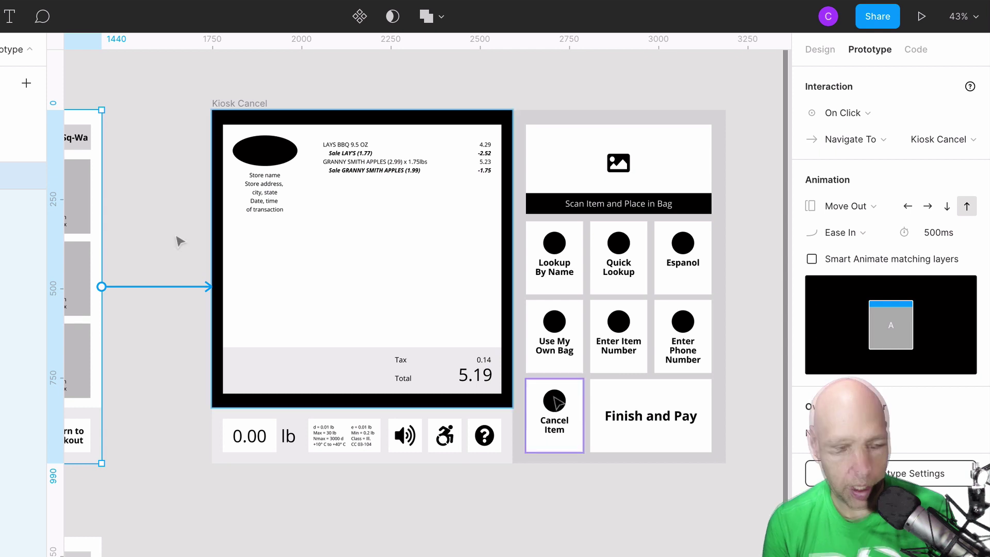
pyautogui.hscroll(-10, 107, 250)
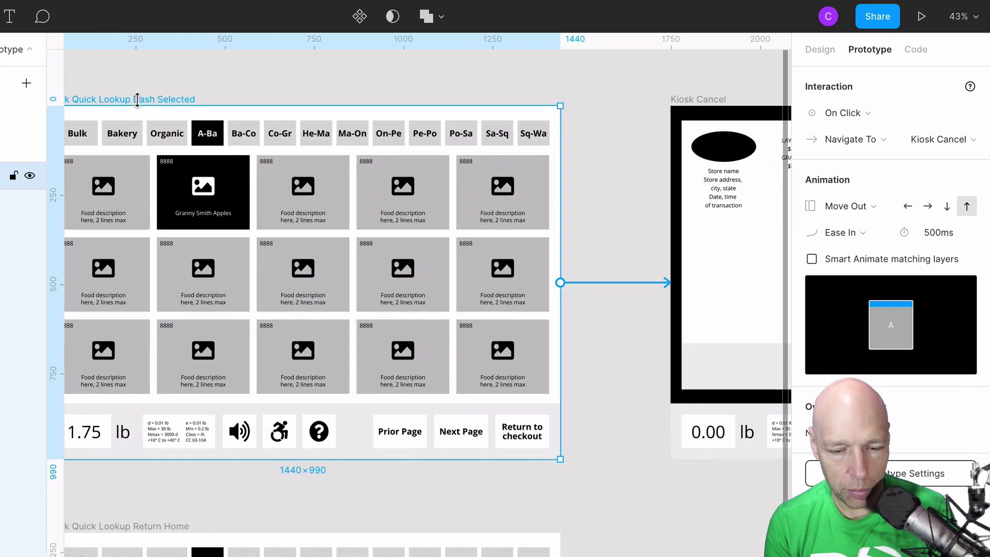
pyautogui.click(880, 117)
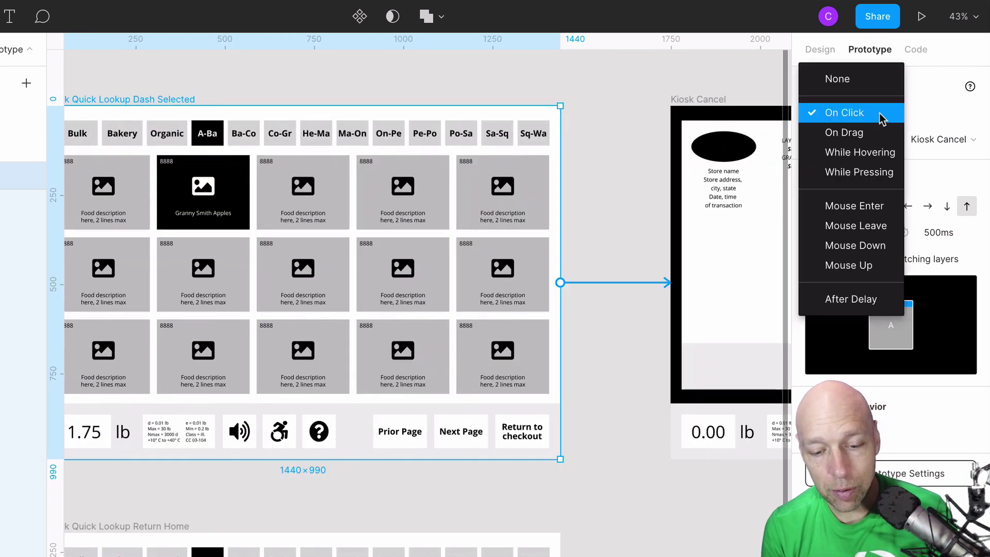
pyautogui.click(859, 298)
# Keep the Move Out animation on the Kiosk Cancel link and change its delay to 400ms
pyautogui.click(878, 212)
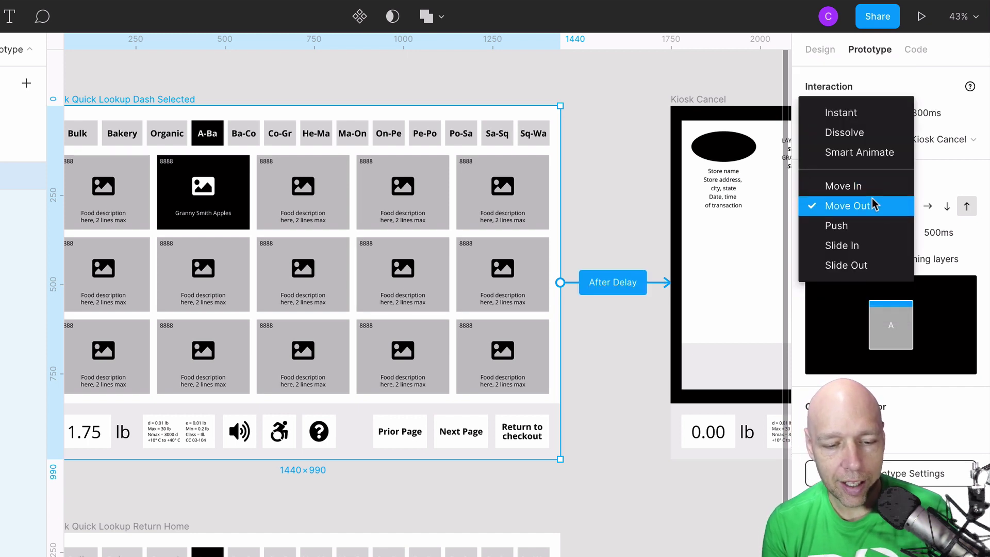
pyautogui.rightClick(588, 171)
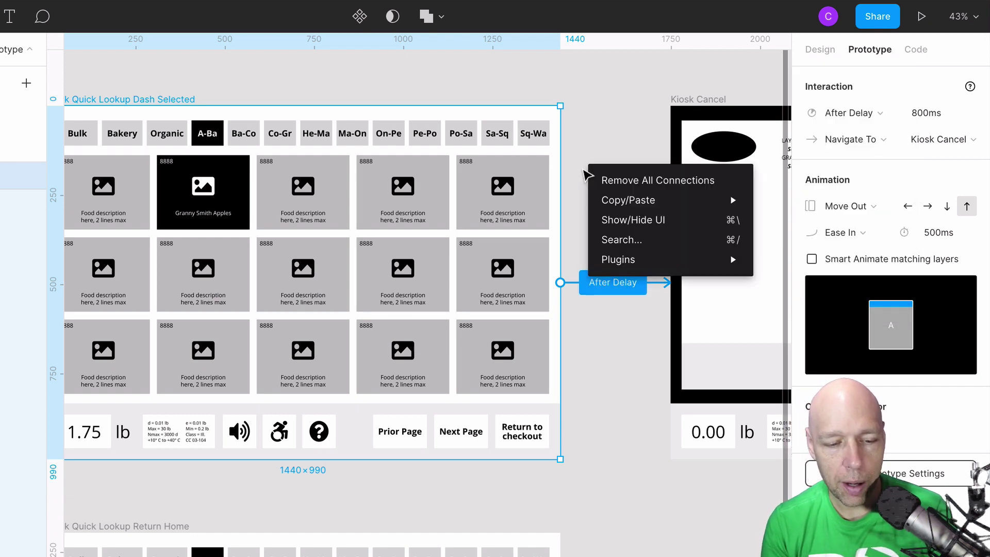
pyautogui.click(435, 98)
pyautogui.hscroll(15, 435, 98)
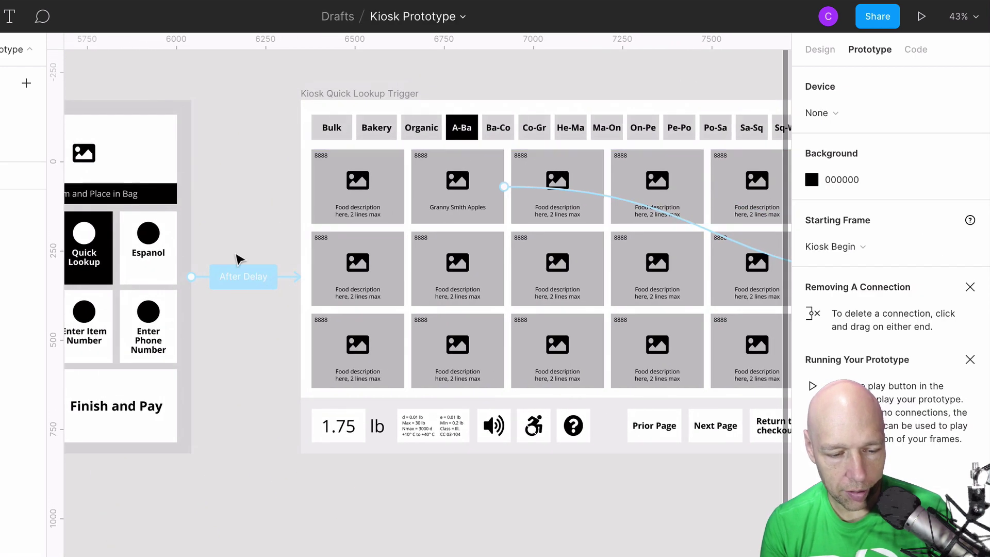
pyautogui.hscroll(15, 457, 287)
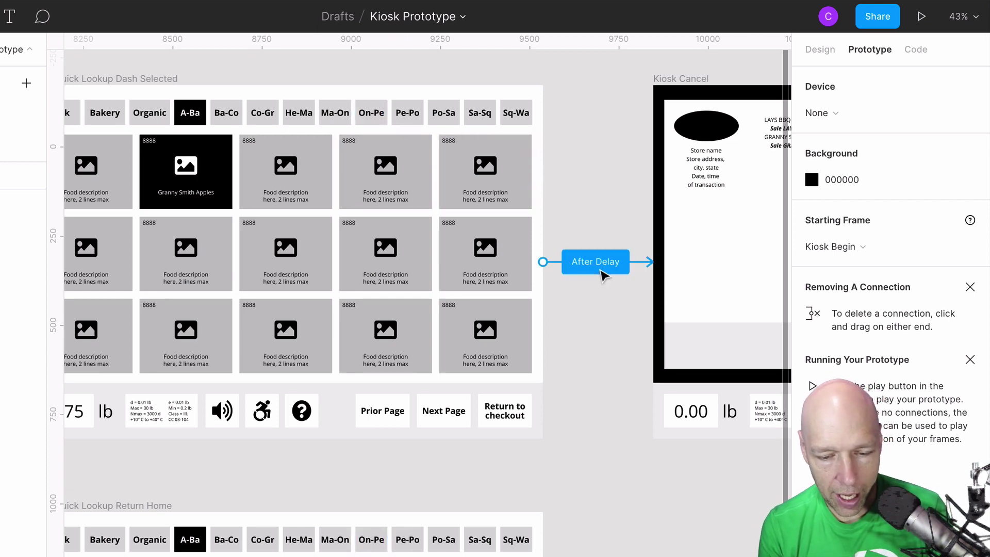
pyautogui.click(603, 274)
pyautogui.click(864, 209)
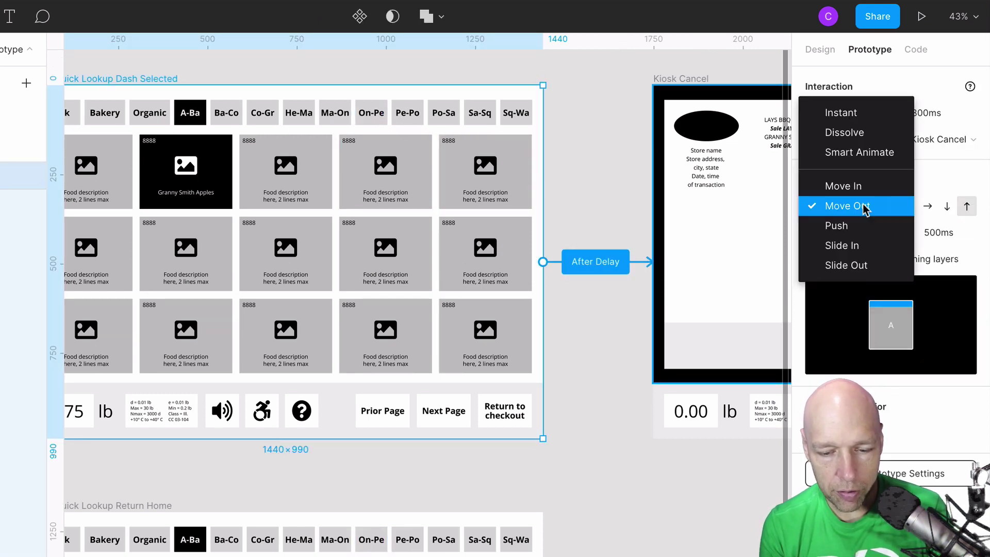
pyautogui.click(867, 207)
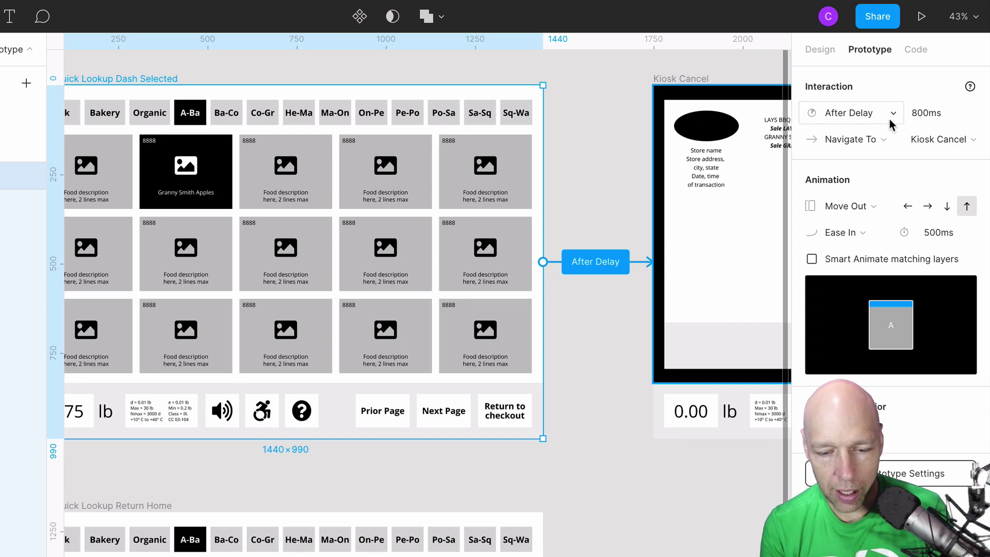
pyautogui.moveTo(920, 113); pyautogui.dragTo(891, 115)
pyautogui.write('4')
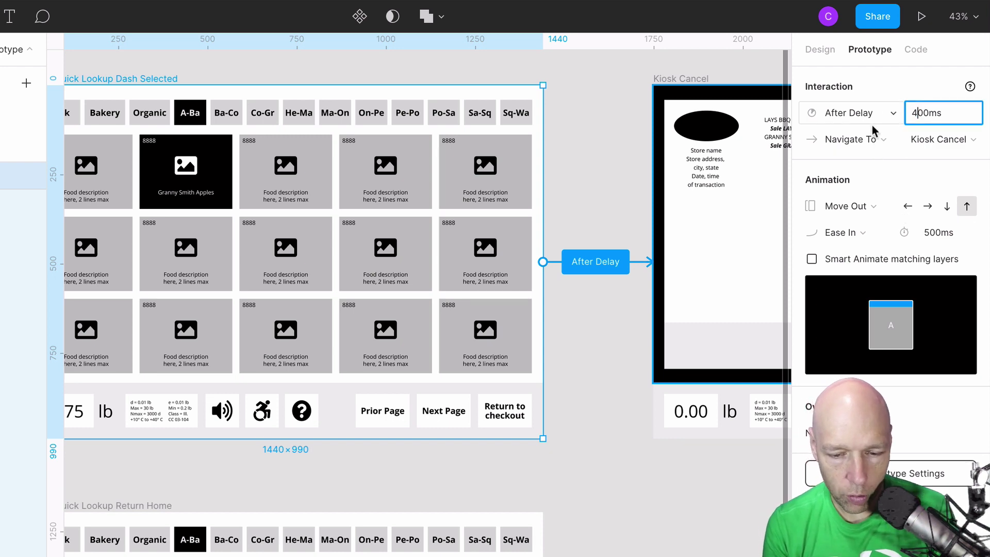
pyautogui.click(626, 159)
pyautogui.hscroll(10, 626, 161)
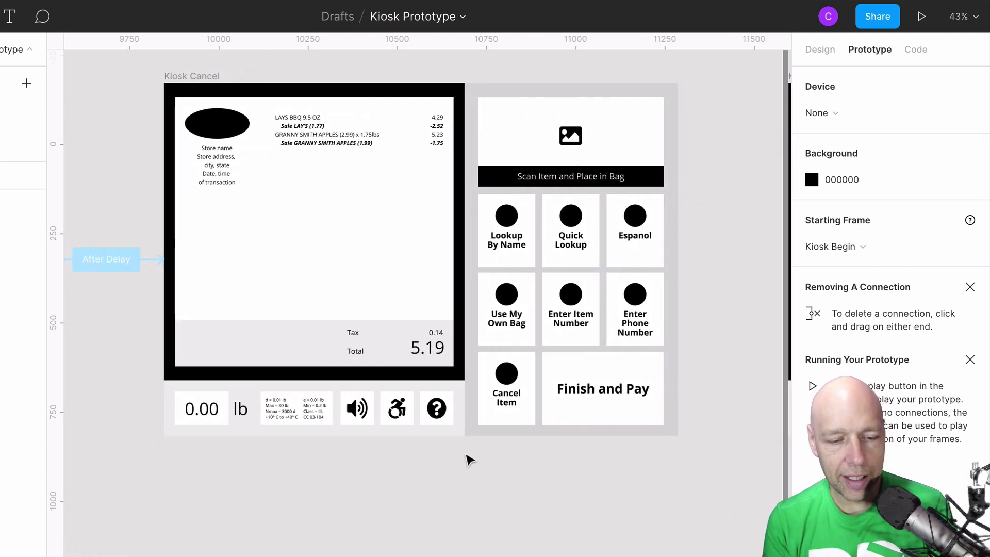
pyautogui.click(513, 411)
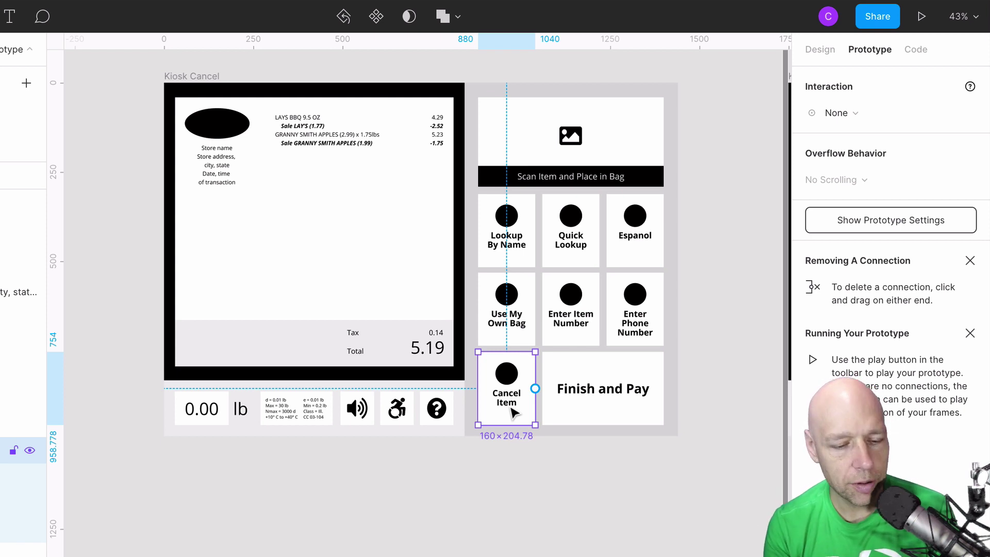
pyautogui.moveTo(536, 389); pyautogui.dragTo(380, 186)
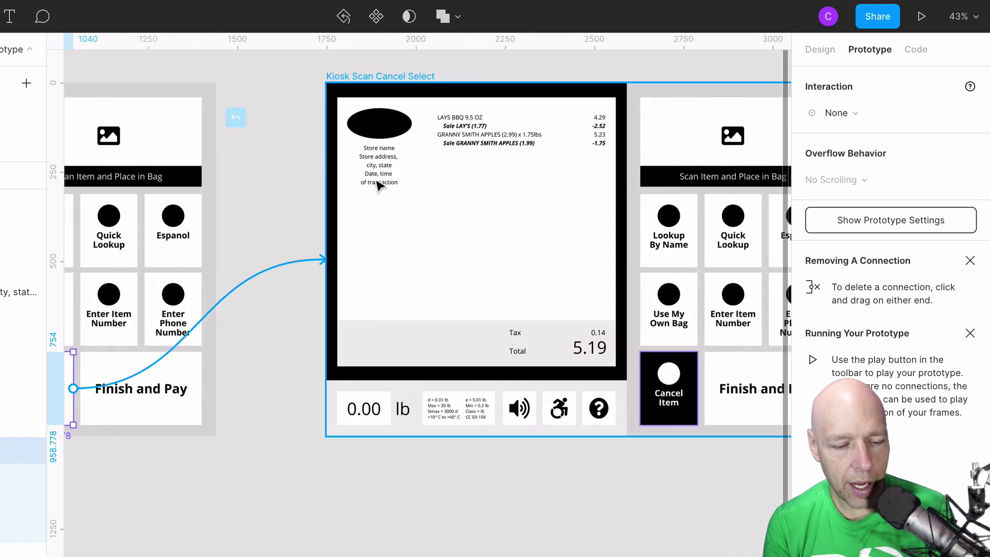
pyautogui.hscroll(-5, 699, 366)
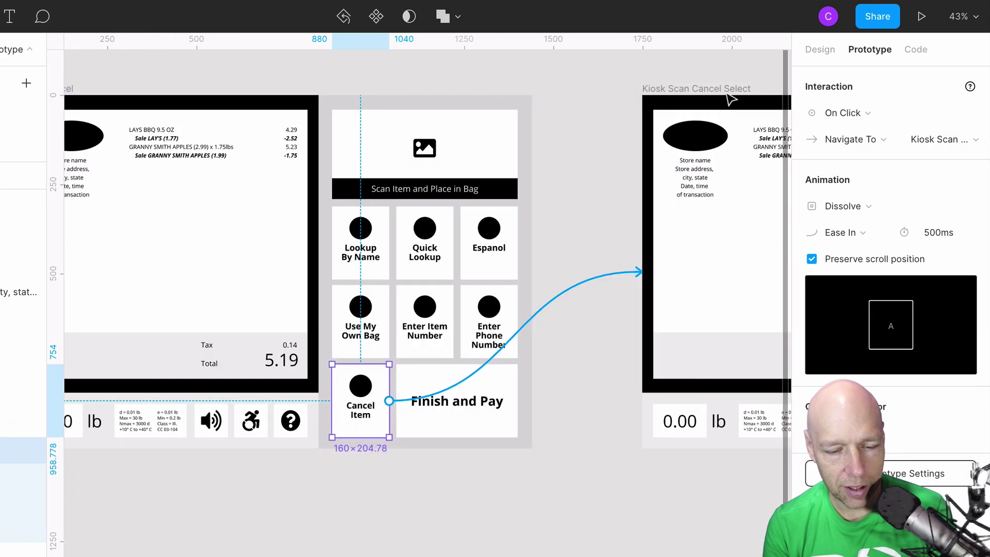
pyautogui.hscroll(10, 698, 316)
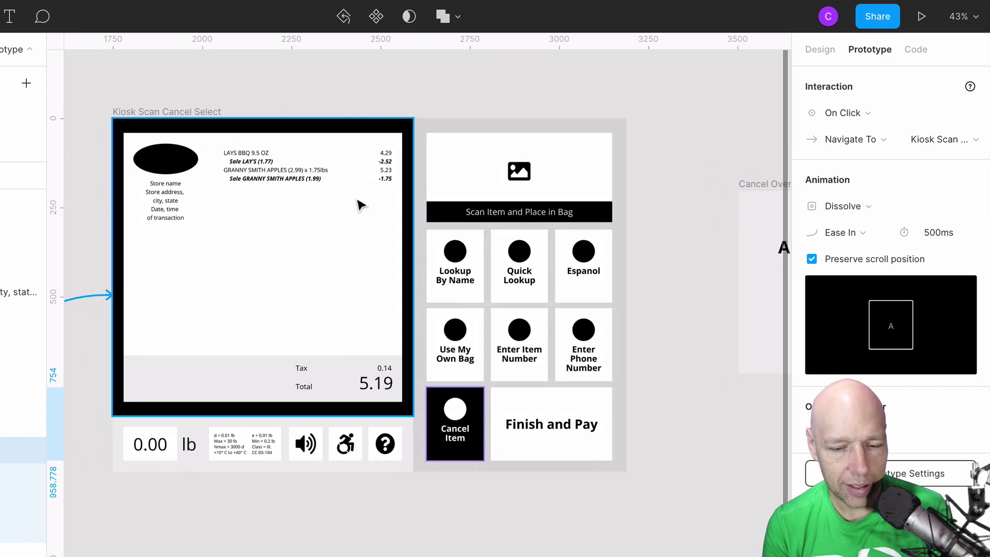
pyautogui.hscroll(3, 619, 300)
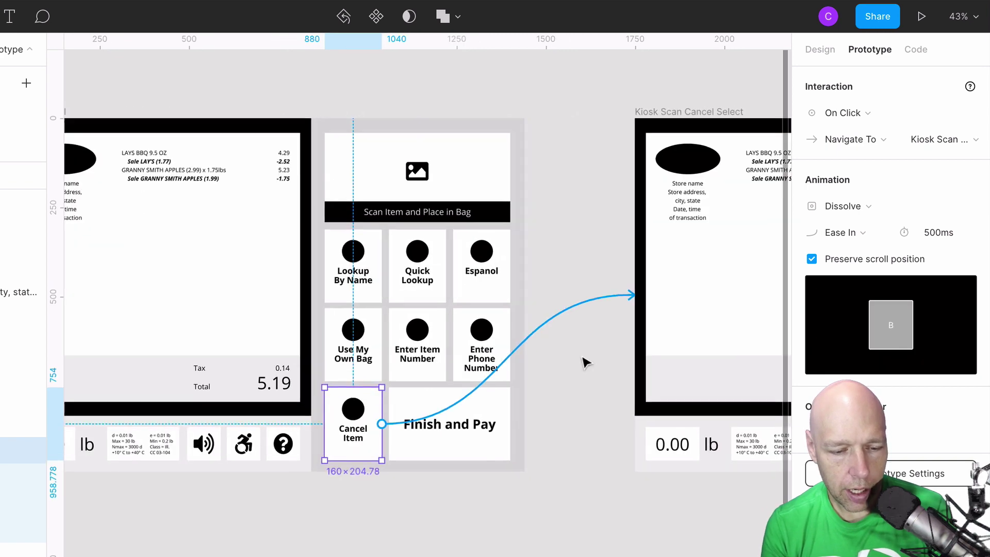
pyautogui.hscroll(-5, 586, 360)
pyautogui.hscroll(3, 580, 356)
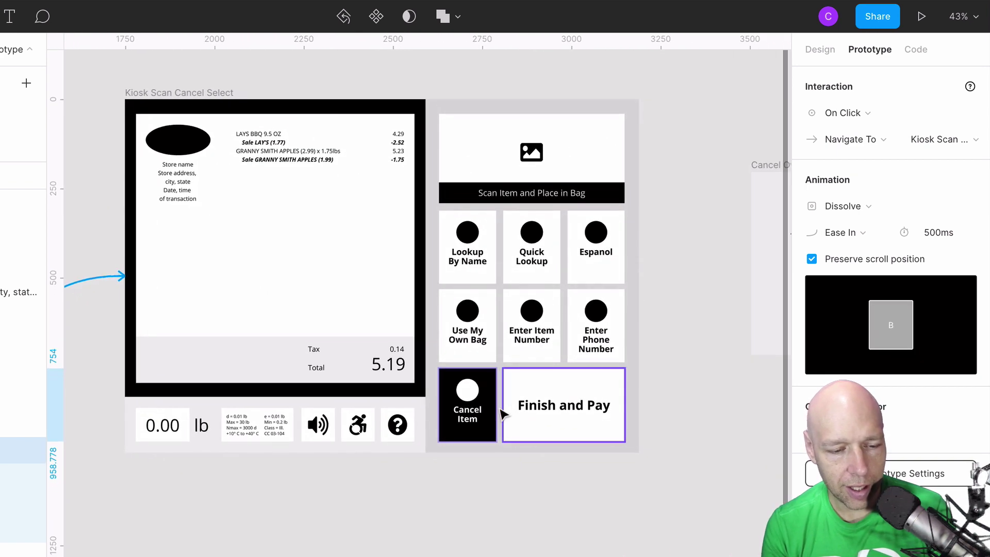
pyautogui.click(565, 215)
pyautogui.hscroll(5, 563, 211)
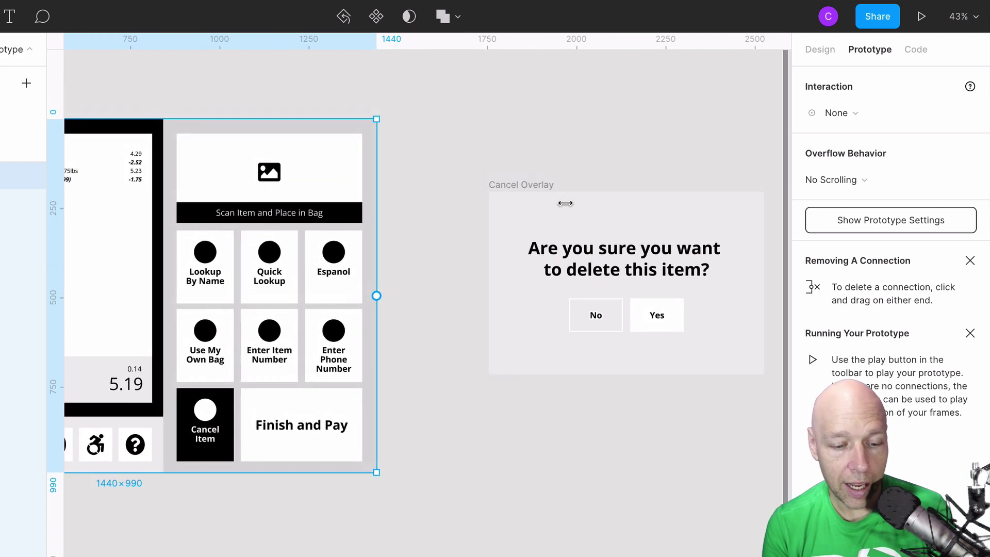
# Link Kiosk Scan Cancel Select to Cancel Overlay as a centred, Instant Open Overlay on 000000 at 70%
pyautogui.moveTo(376, 295); pyautogui.dragTo(508, 293)
pyautogui.hscroll(5, 754, 183)
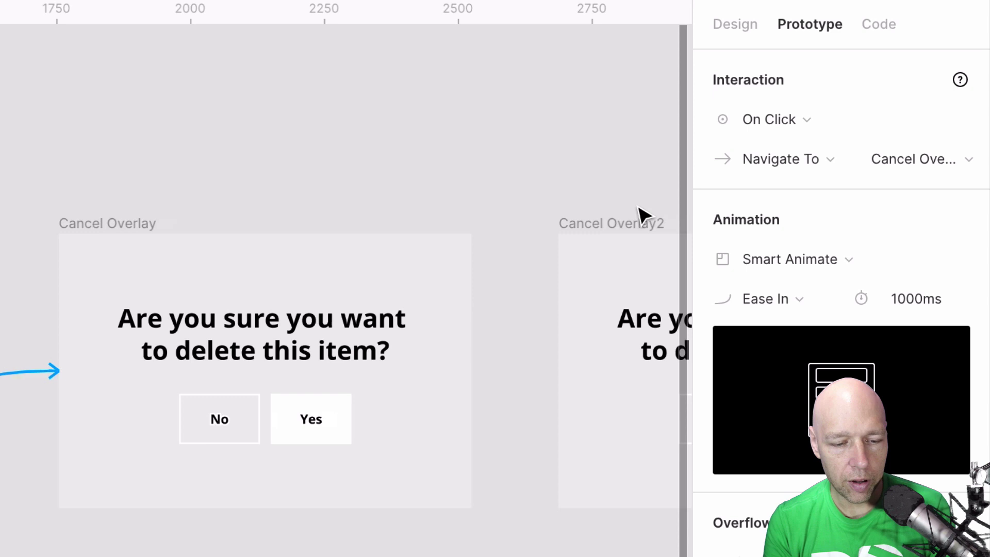
pyautogui.click(753, 162)
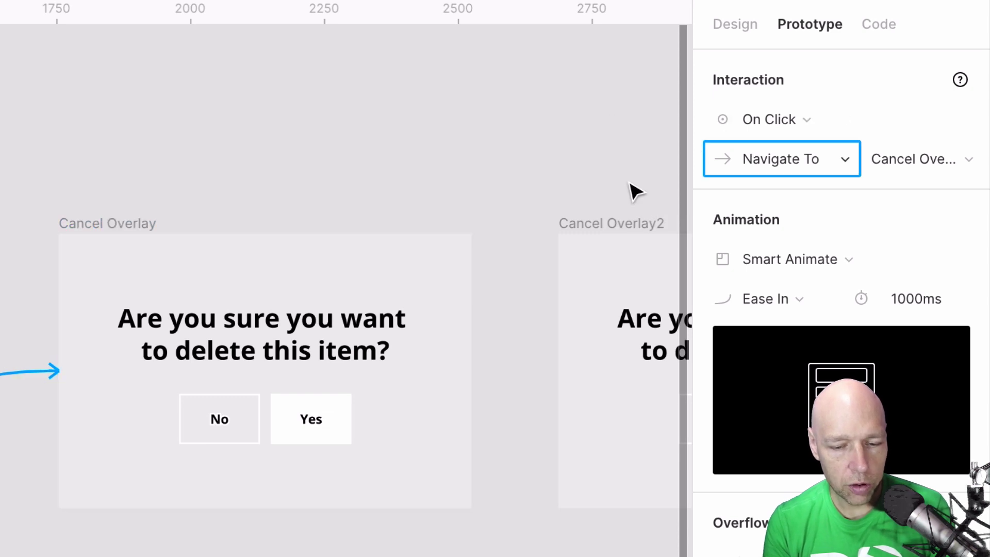
pyautogui.click(835, 159)
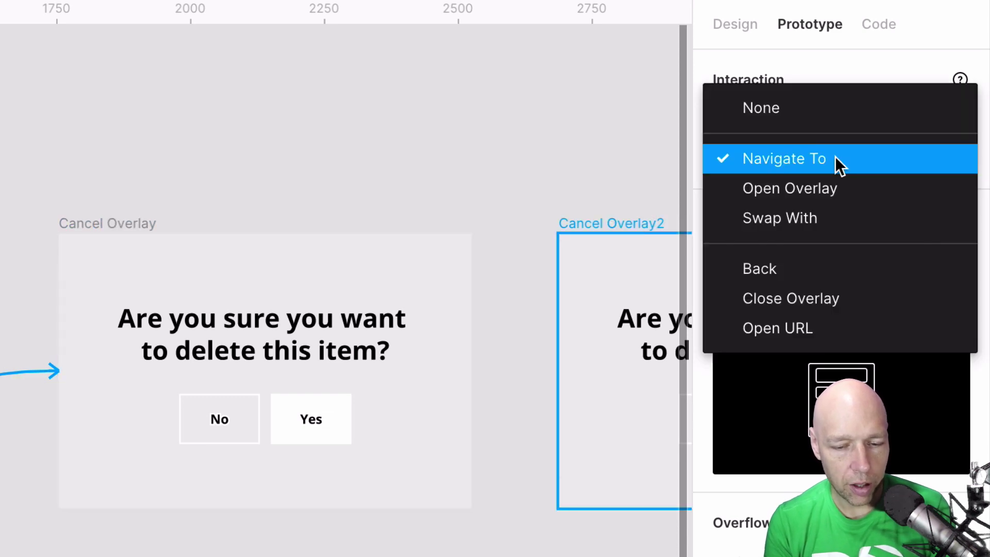
pyautogui.click(832, 188)
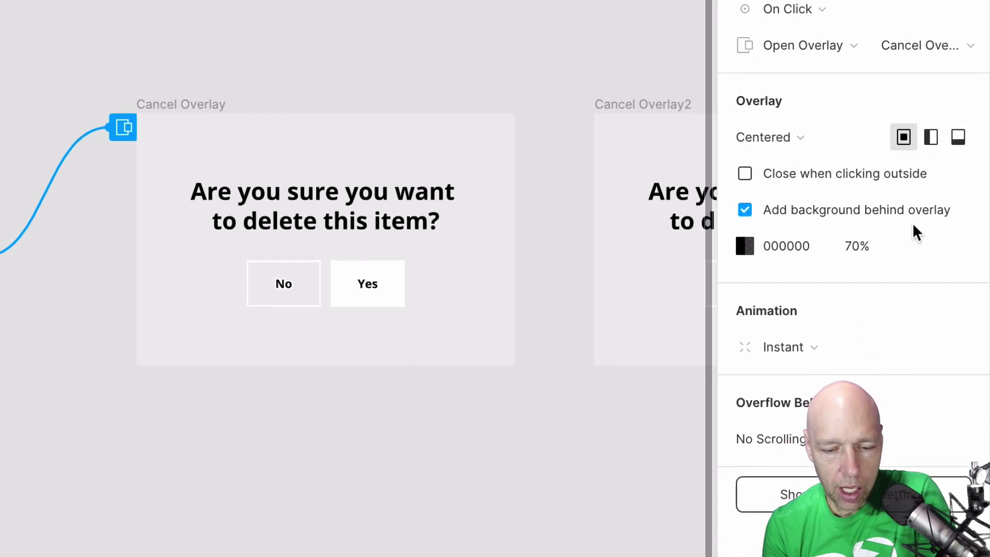
pyautogui.click(745, 126)
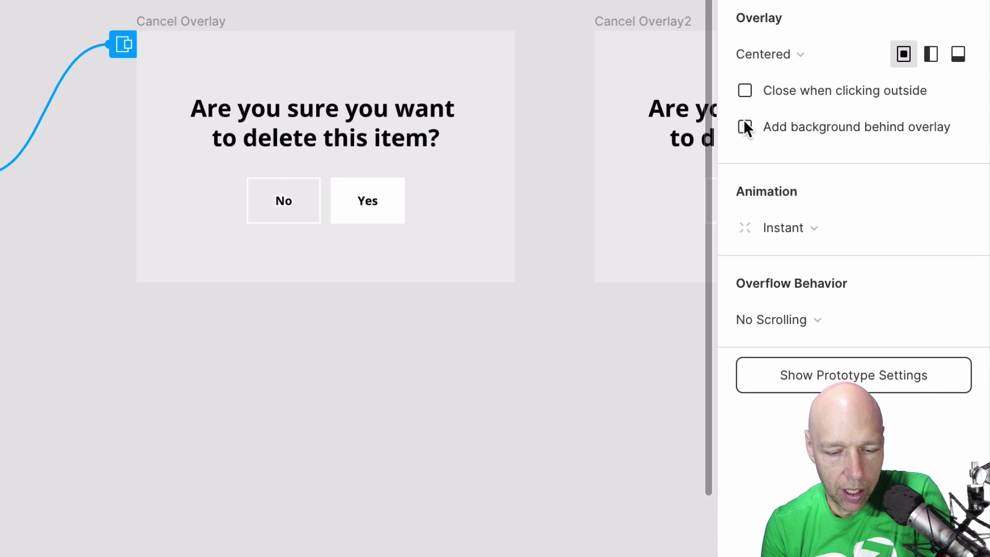
pyautogui.click(744, 126)
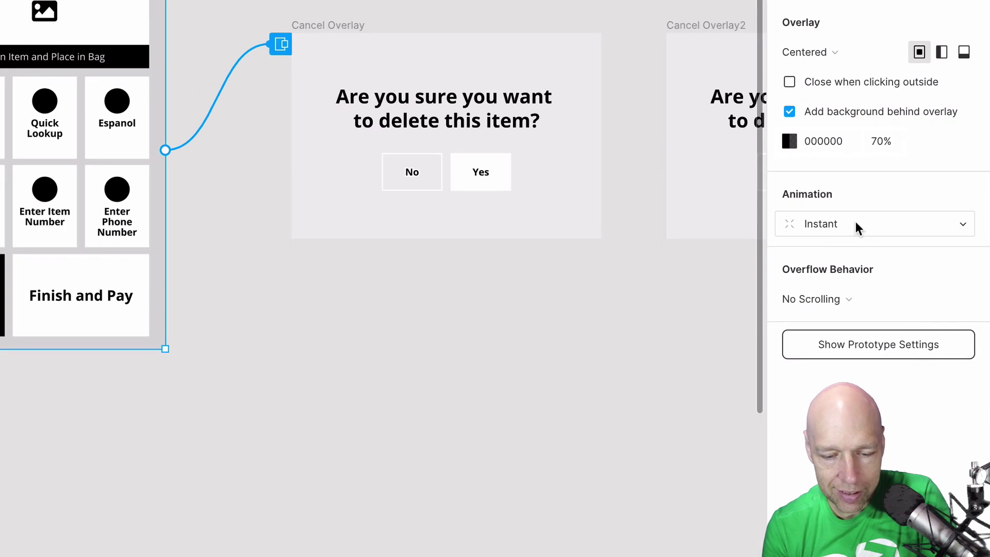
pyautogui.click(856, 227)
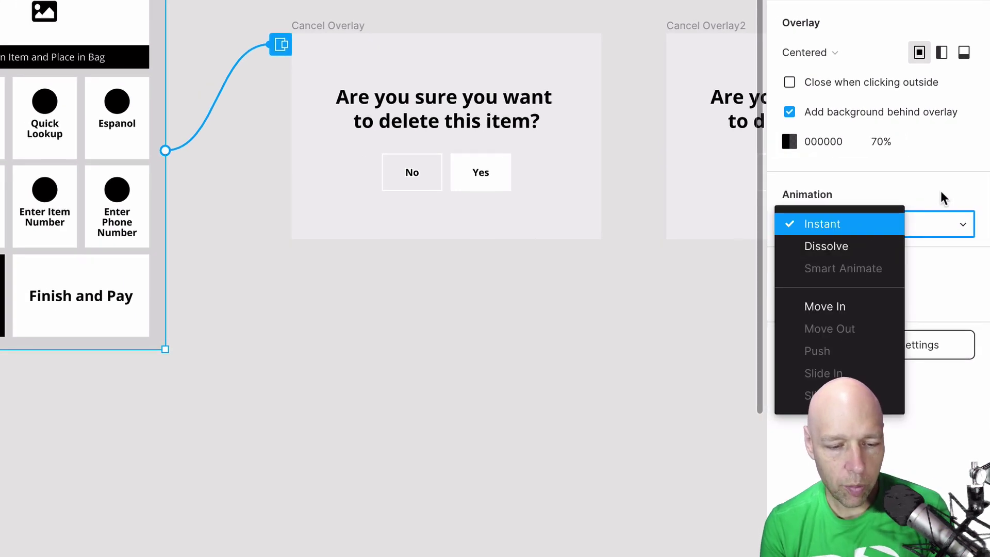
pyautogui.click(941, 191)
pyautogui.hscroll(1, 453, 93)
pyautogui.hscroll(5, 454, 95)
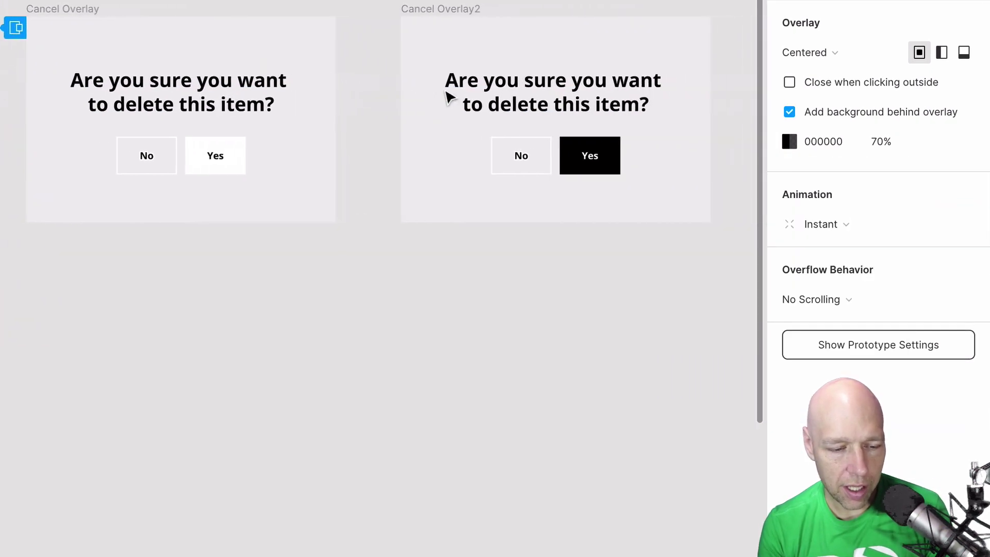
# Link the Yes button in Cancel Overlay to Cancel Overlay2 with a Swap With action
pyautogui.click(66, 11)
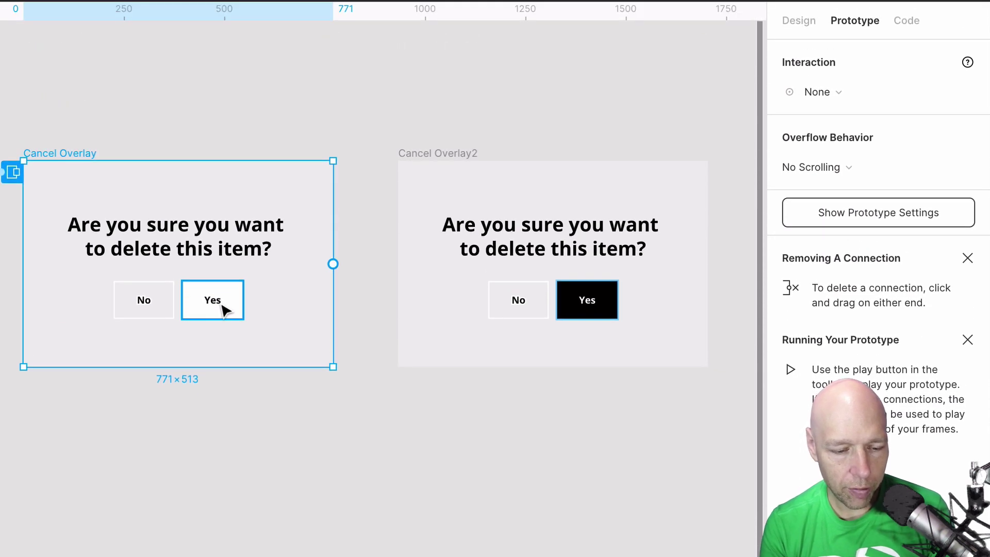
pyautogui.click(223, 309)
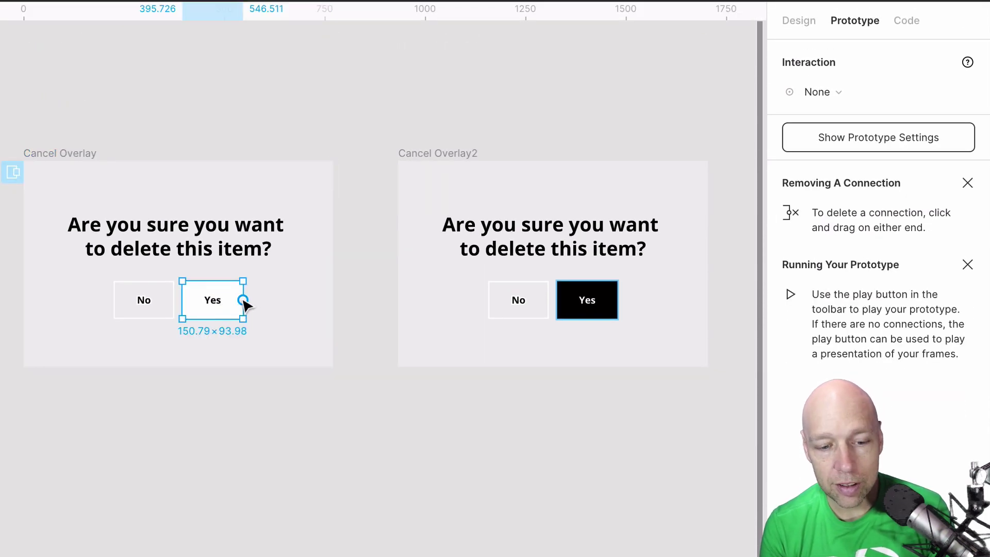
pyautogui.moveTo(243, 301); pyautogui.dragTo(423, 274)
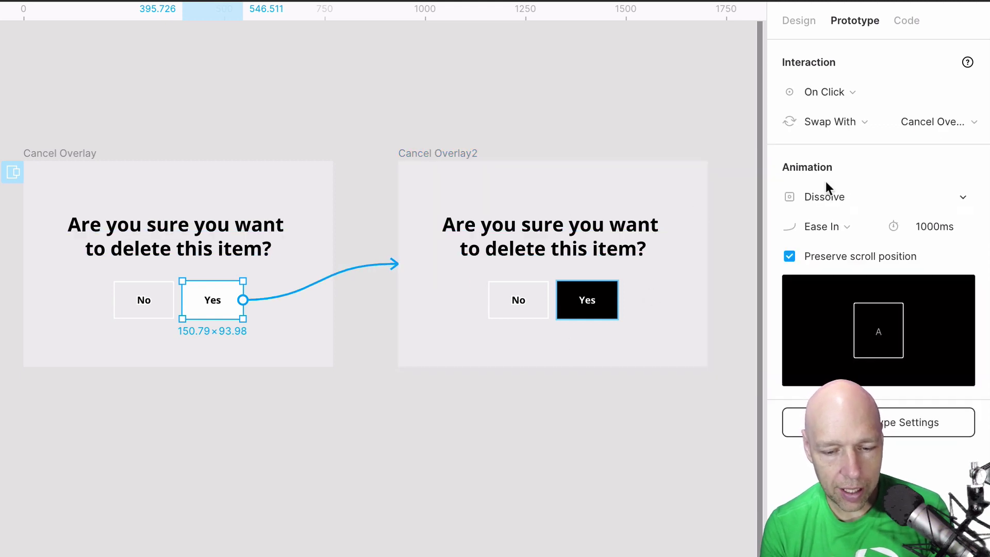
pyautogui.click(872, 122)
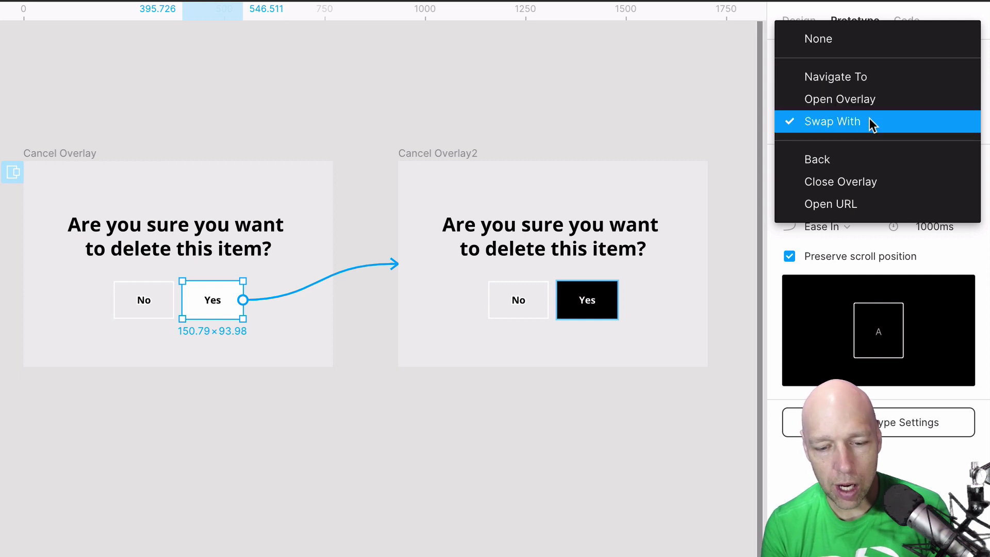
# Link Cancel Overlay2 to Kiosk Scan Cancel Final with an After Delay 300ms trigger
pyautogui.click(467, 154)
pyautogui.hscroll(10, 495, 327)
pyautogui.hscroll(-1, 494, 265)
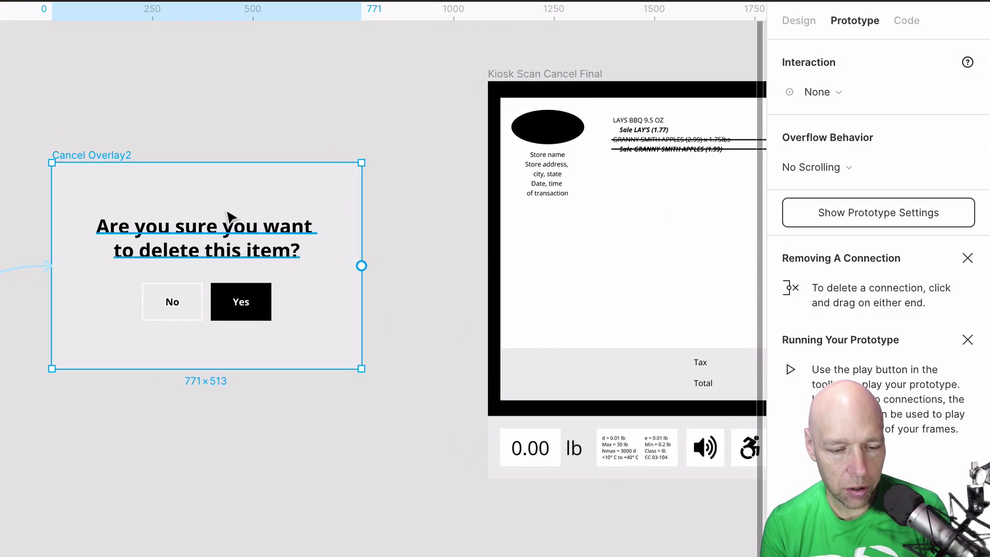
pyautogui.moveTo(361, 266); pyautogui.dragTo(493, 268)
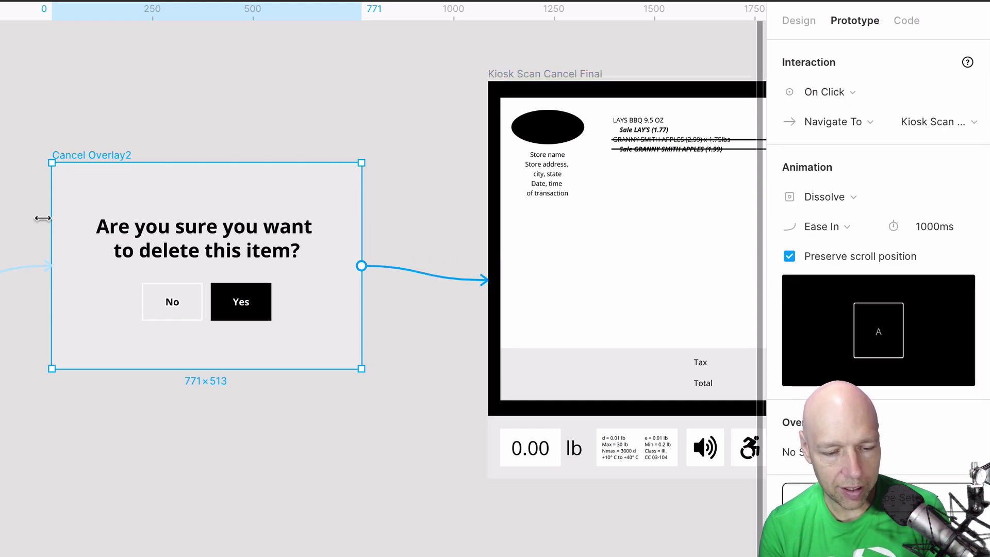
pyautogui.click(879, 95)
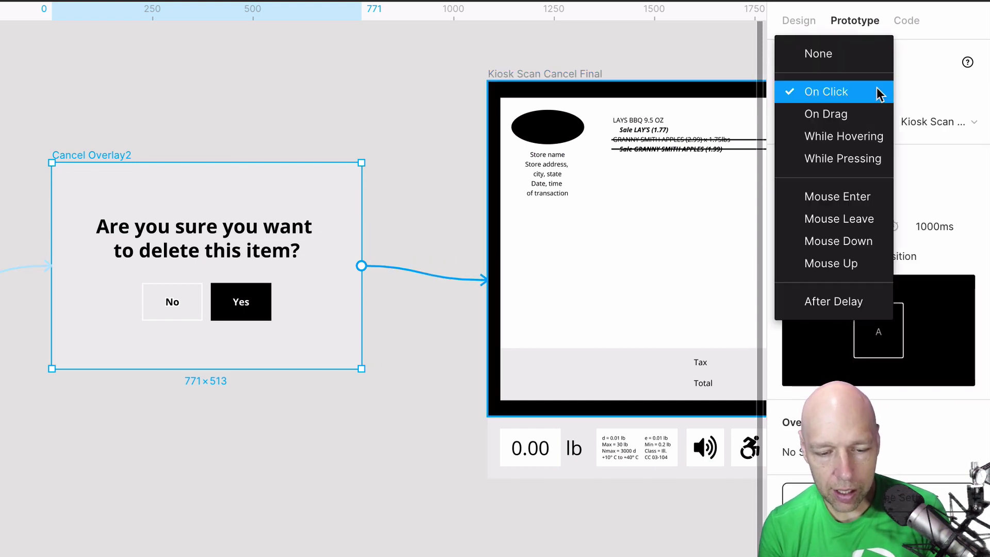
pyautogui.click(856, 299)
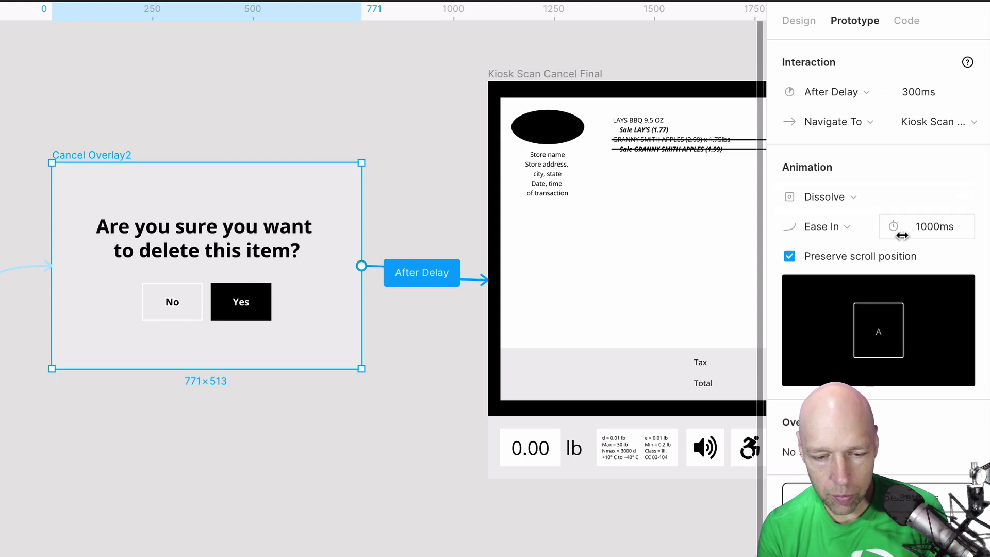
pyautogui.hscroll(10, 625, 258)
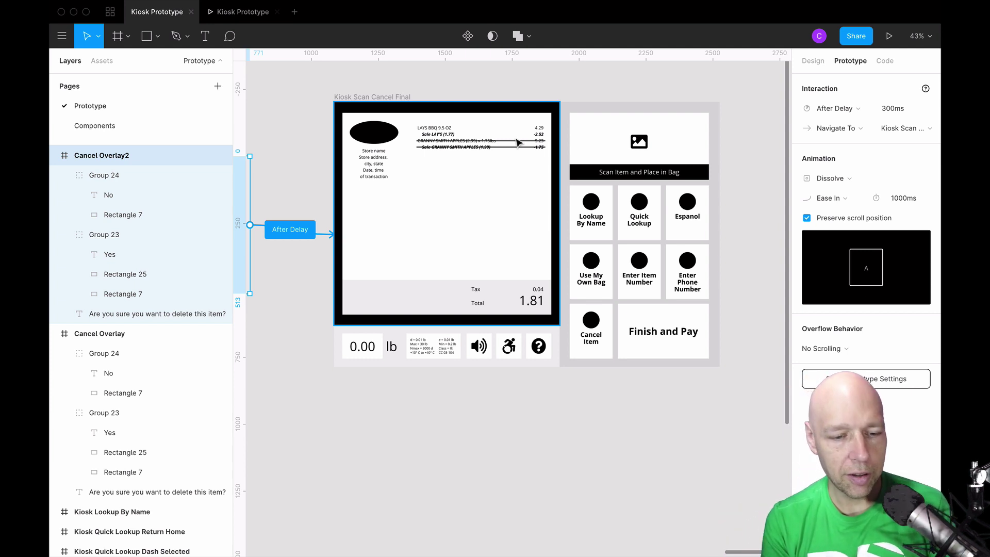
# In the running prototype, scan, Quick Lookup Granny Smith Apples, and choose Cancel Item to reach the delete confirmation
pyautogui.hotkey('ctrl', 'Tab')
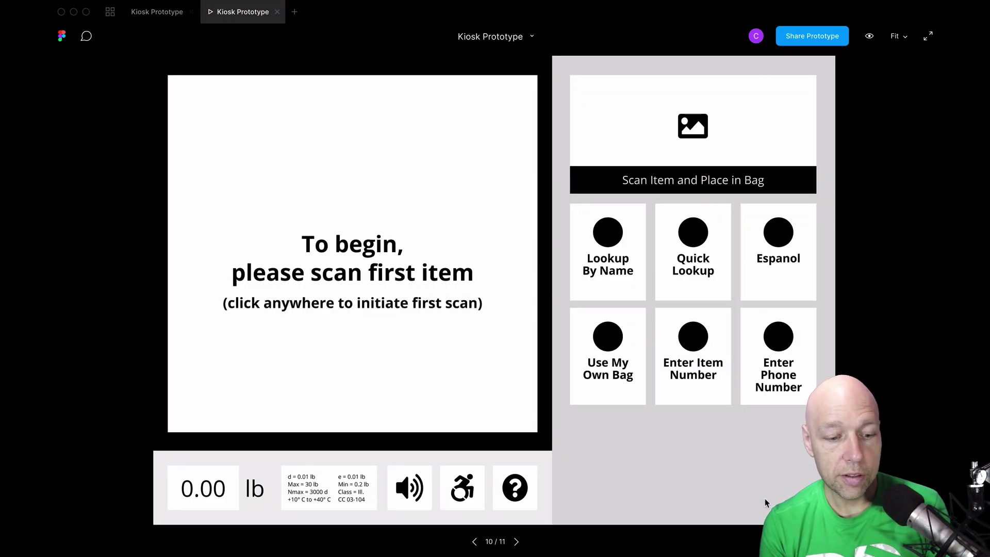
pyautogui.click(482, 305)
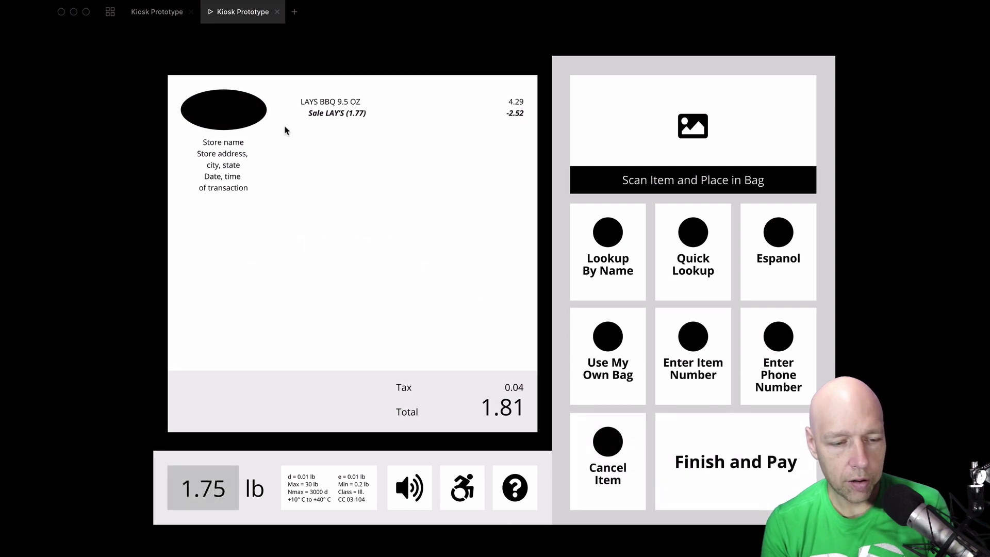
pyautogui.click(700, 257)
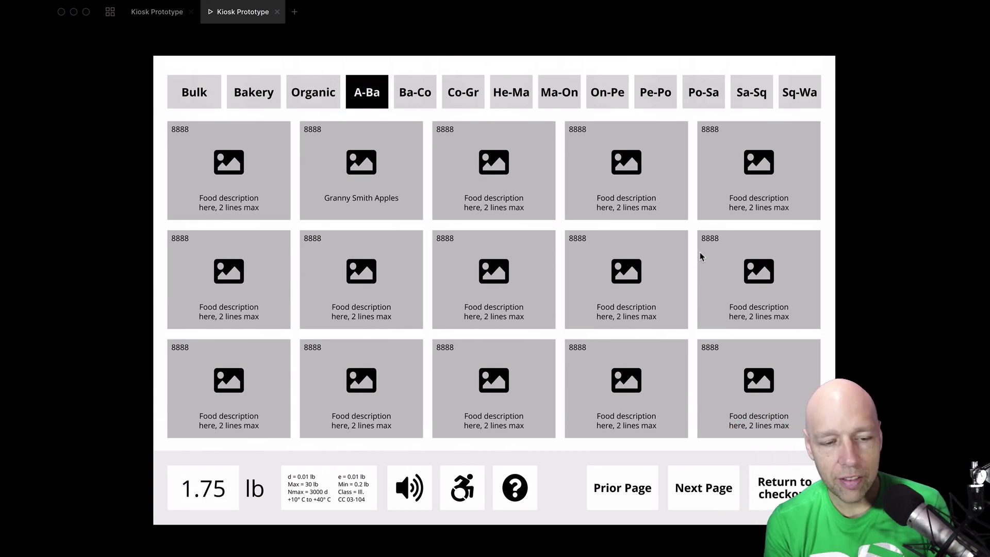
pyautogui.click(396, 151)
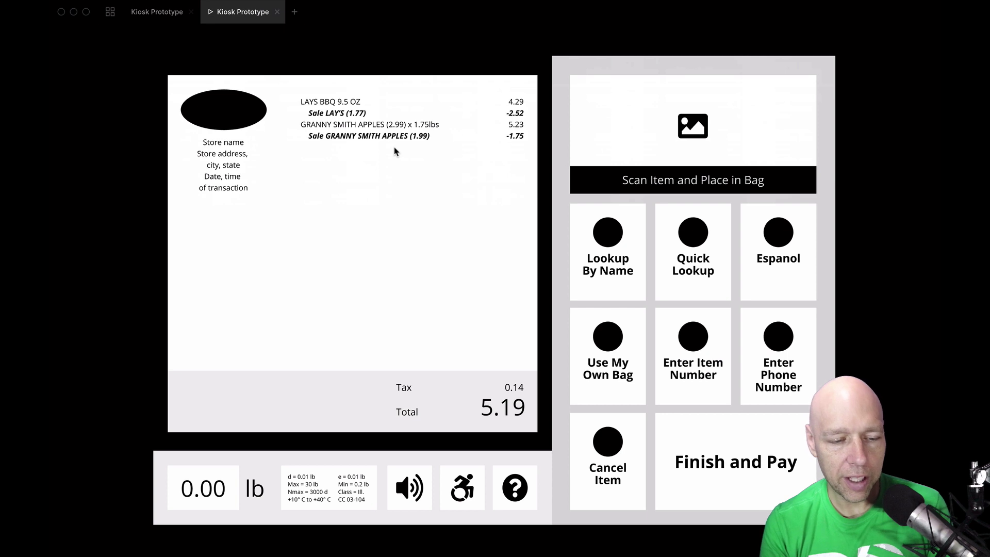
pyautogui.click(601, 442)
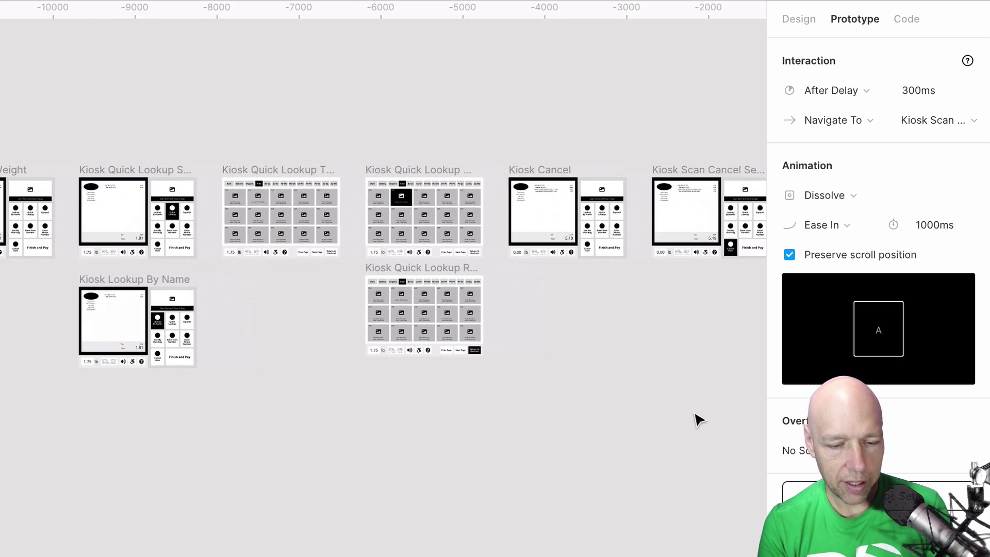
# Make Kiosk Scan Cancel Select open Cancel Overlay After Delay 500ms, then return to the running prototype
pyautogui.hscroll(5, 695, 418)
pyautogui.scroll(5, 513, 202)
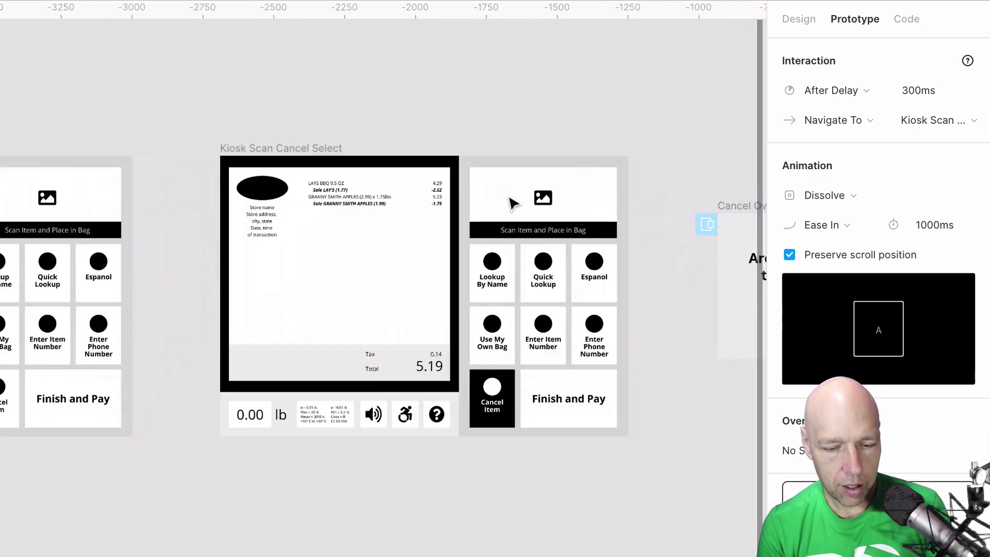
pyautogui.hscroll(3, 442, 393)
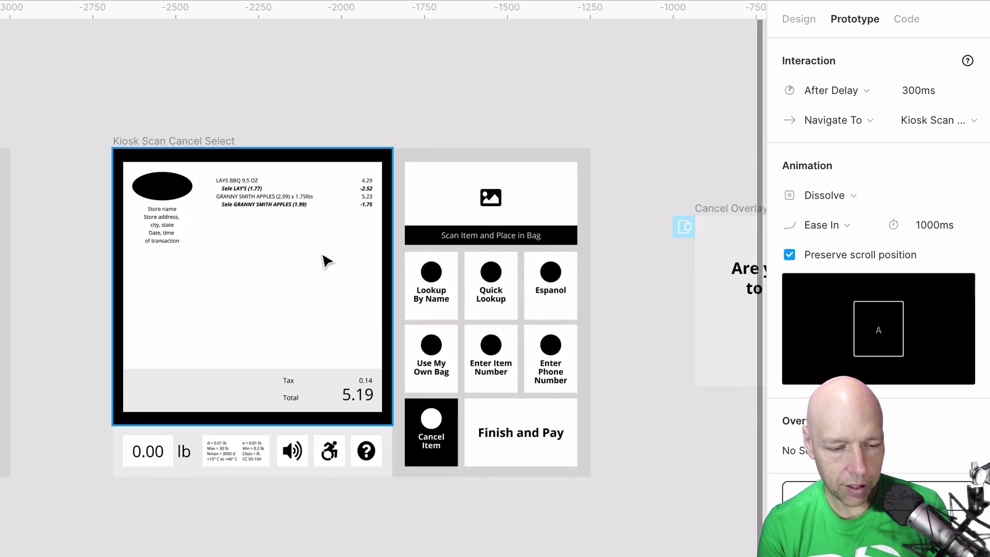
pyautogui.click(227, 141)
pyautogui.click(854, 90)
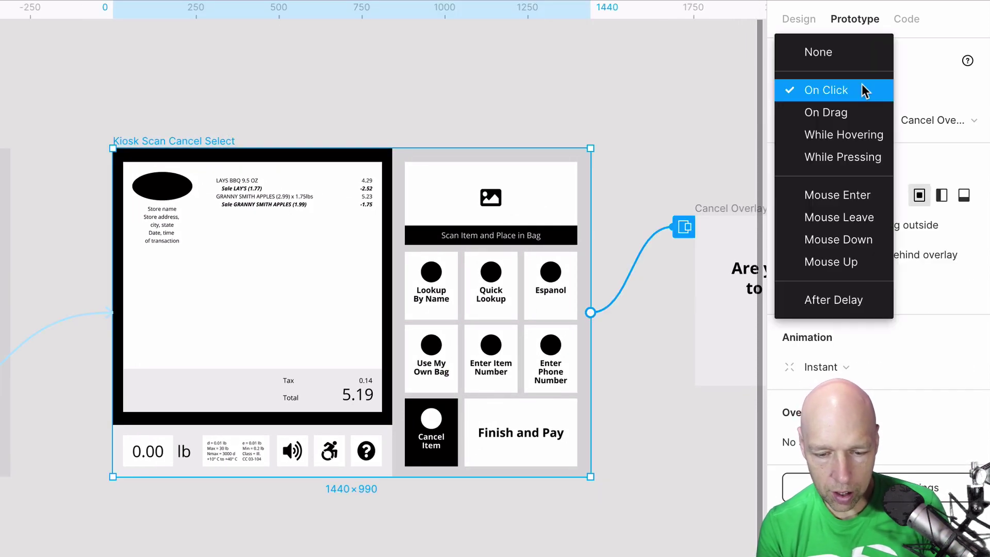
pyautogui.click(864, 312)
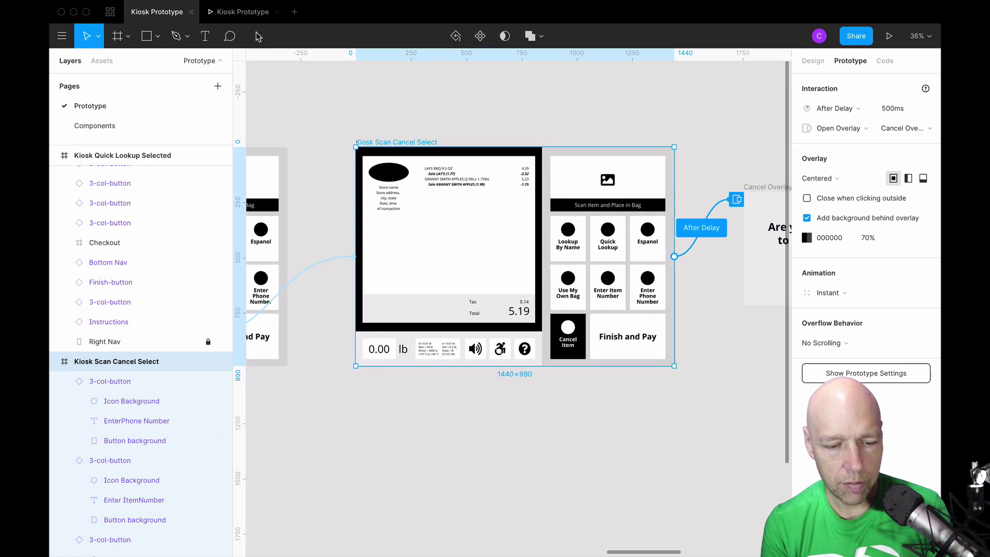
pyautogui.click(240, 11)
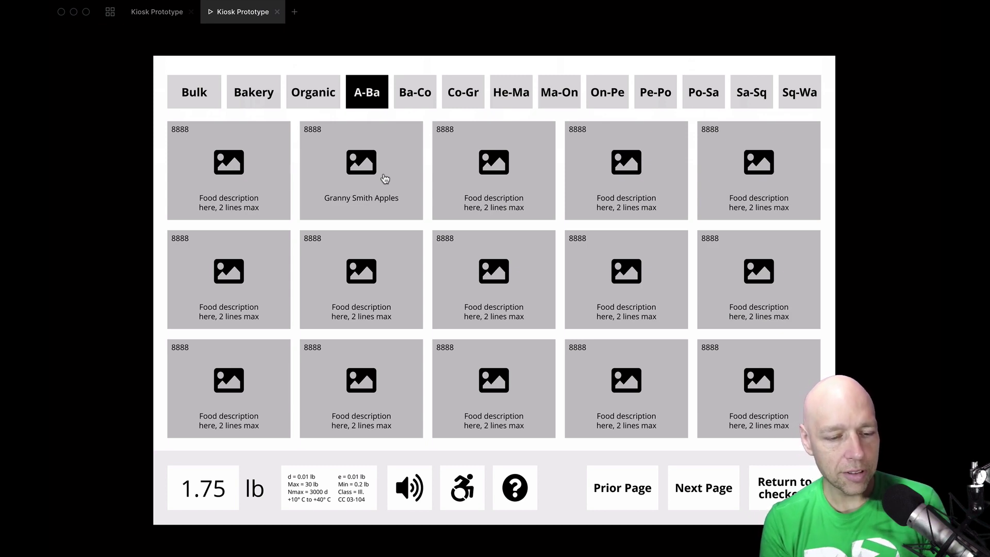
# Add Granny Smith Apples, choose Cancel Item, and confirm Yes so the total drops to 1.81
pyautogui.click(384, 178)
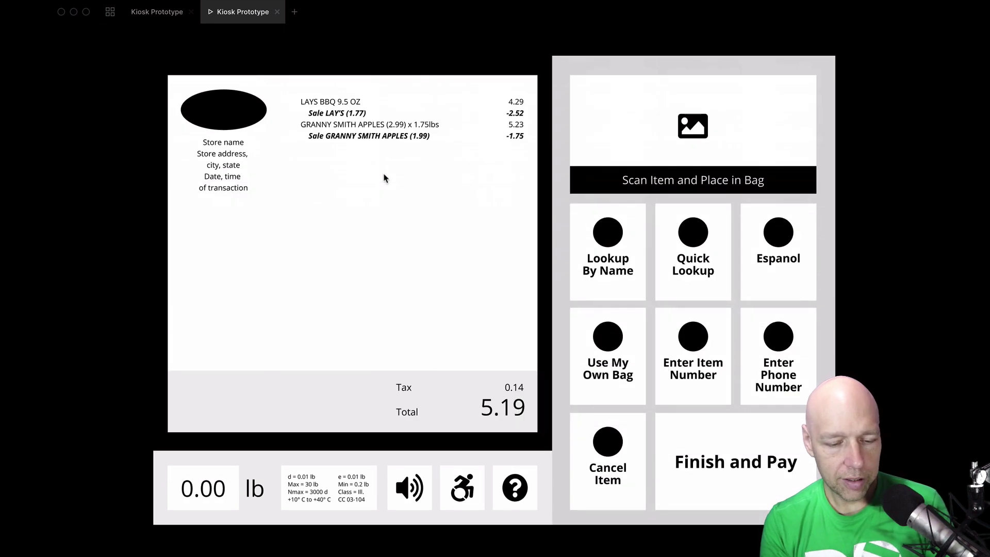
pyautogui.click(605, 436)
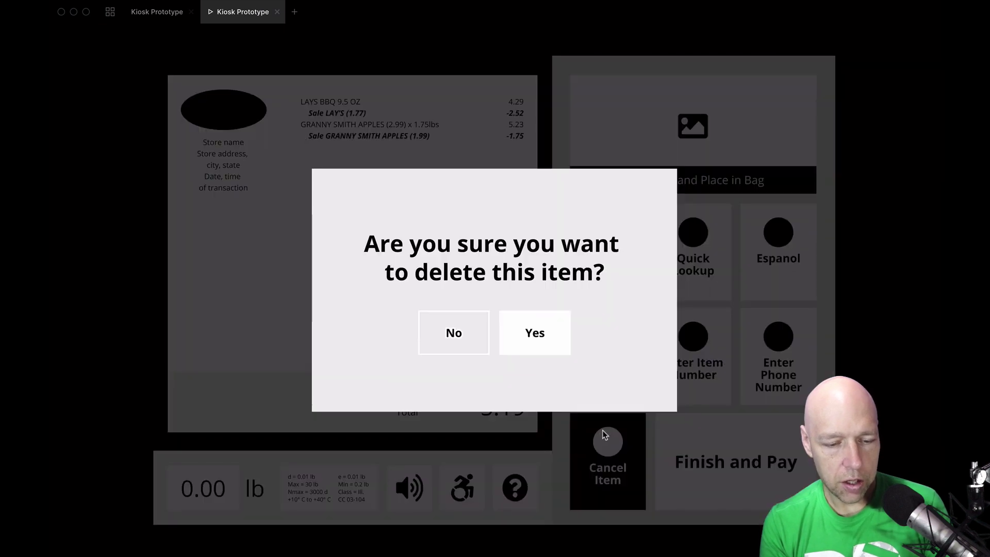
pyautogui.click(544, 335)
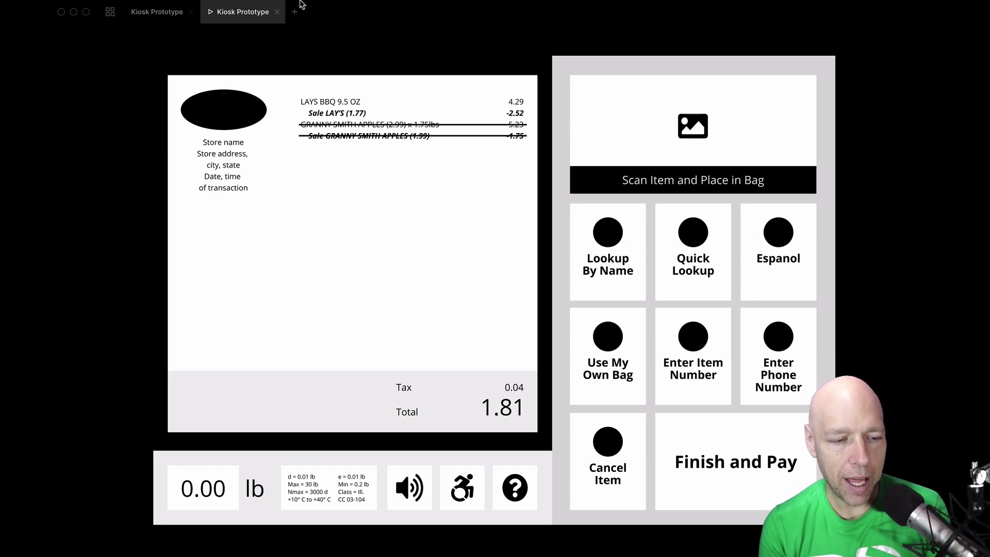
# Link the receipt's store logo on Kiosk Scan Cancel Final to Kiosk Begin
pyautogui.click(150, 11)
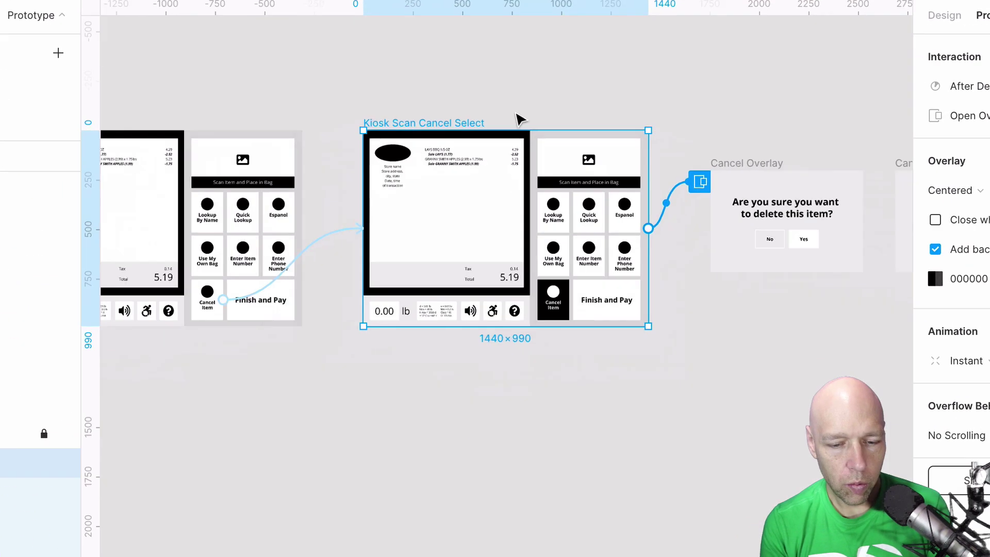
pyautogui.scroll(-3, 514, 115)
pyautogui.scroll(10, 579, 234)
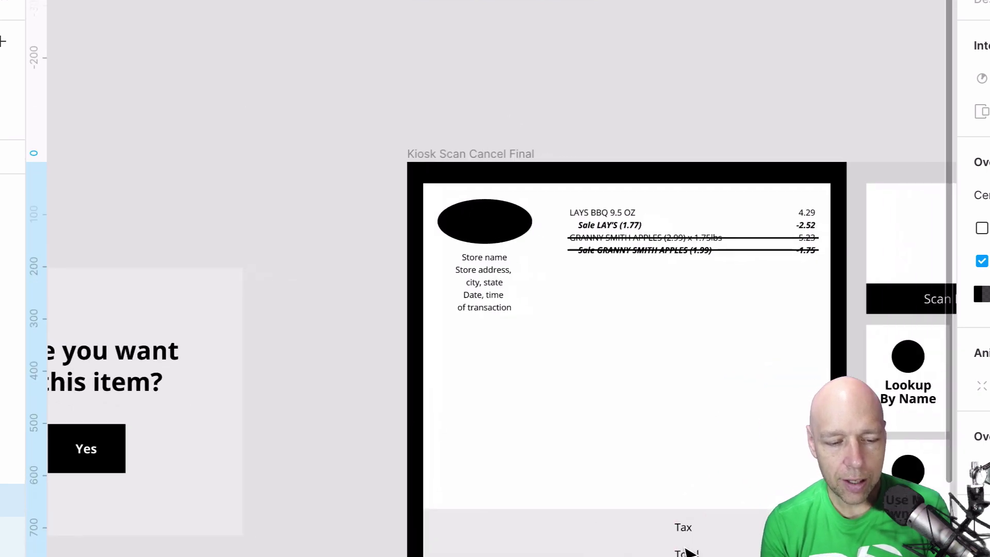
pyautogui.hscroll(5, 688, 552)
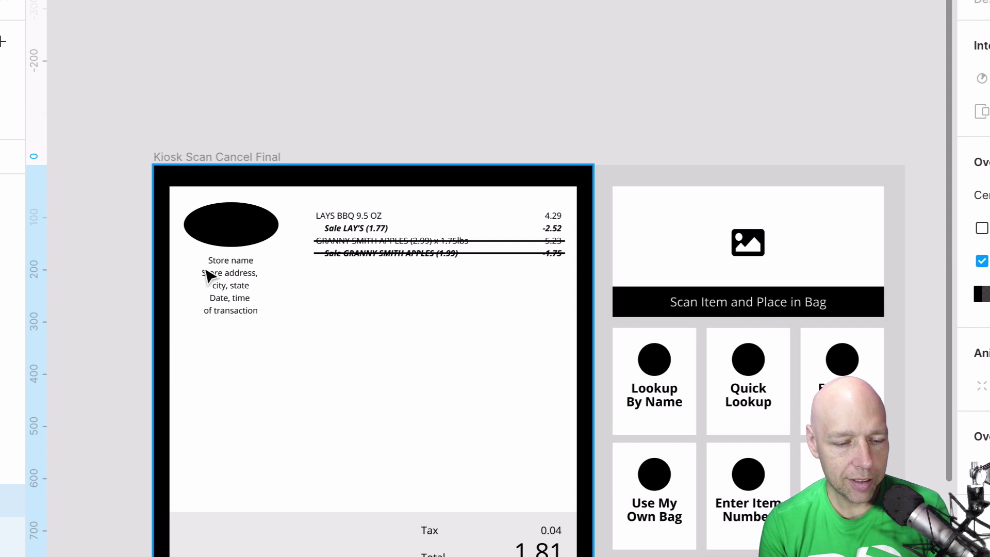
pyautogui.click(232, 234)
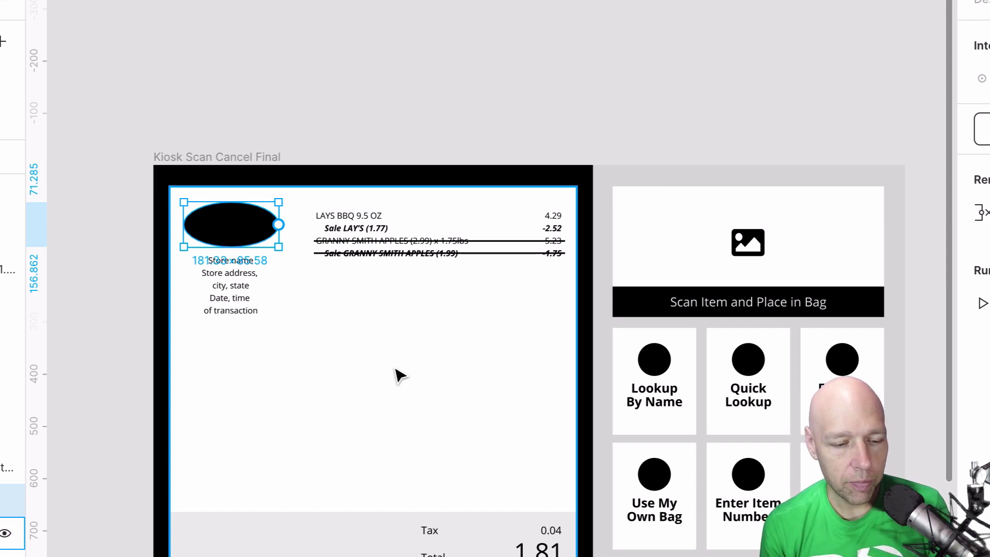
pyautogui.moveTo(278, 225); pyautogui.dragTo(413, 223)
# Duplicate the cancel-scan frame with Ctrl+D and move the copy below the row
pyautogui.scroll(-5, 500, 69)
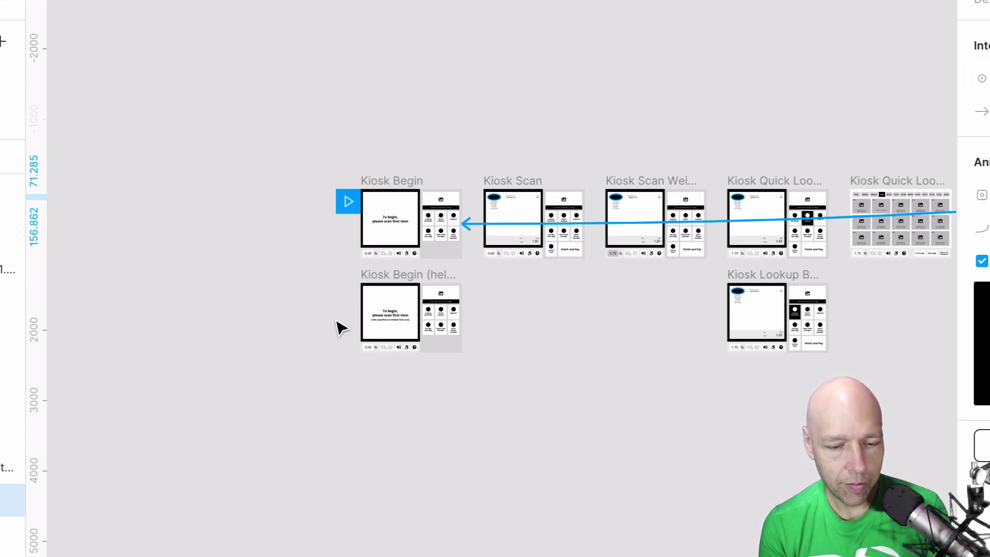
pyautogui.hscroll(15, 337, 327)
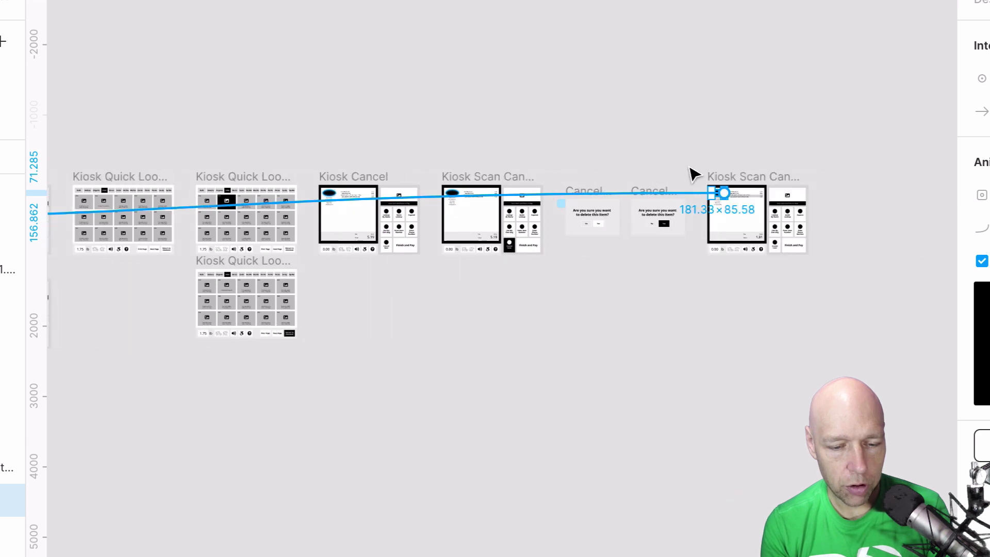
pyautogui.click(743, 168)
pyautogui.click(747, 177)
pyautogui.hotkey('ctrl', 'd')
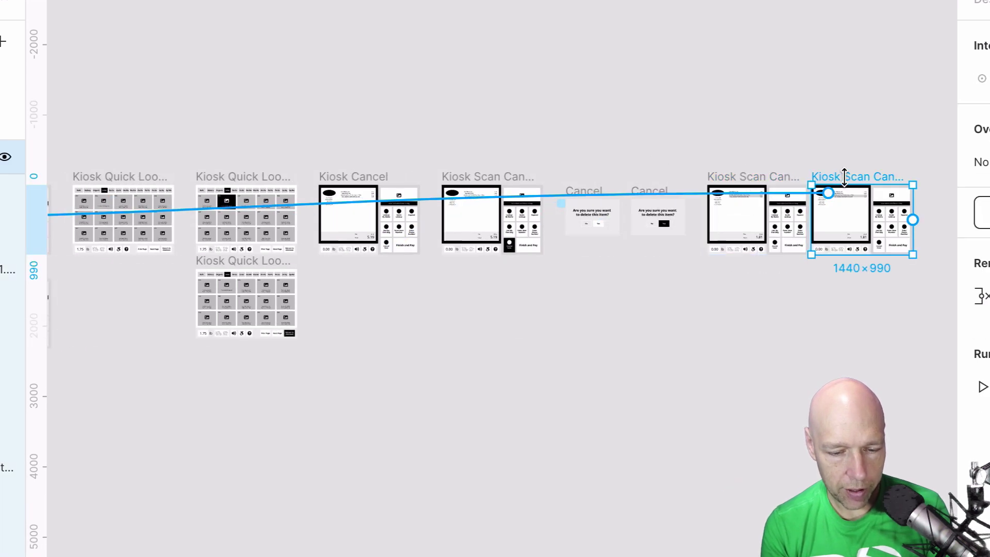
pyautogui.moveTo(845, 177); pyautogui.dragTo(591, 436)
# Link the store logo inside Kiosk Scan back to Kiosk Begin
pyautogui.hscroll(-15, 568, 490)
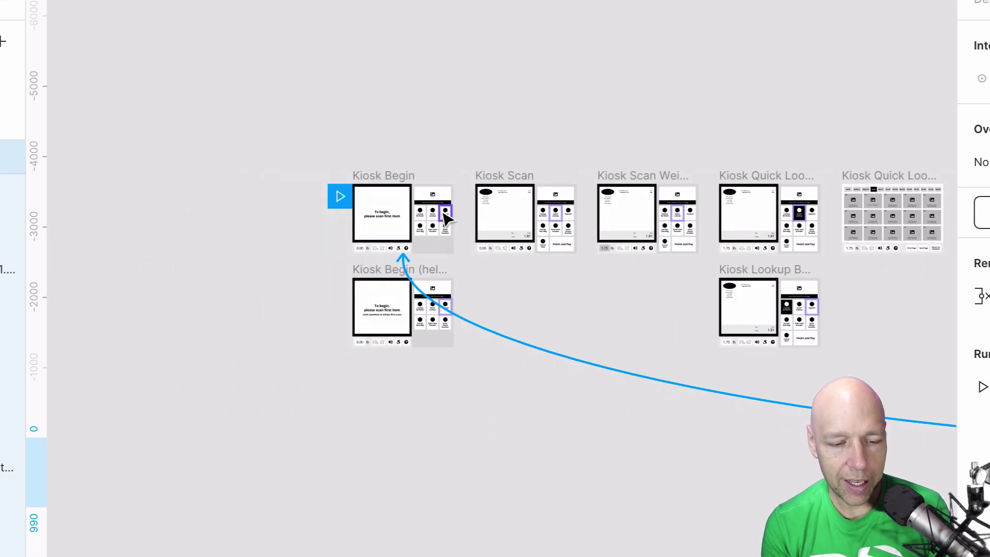
pyautogui.scroll(5, 444, 217)
pyautogui.click(686, 133)
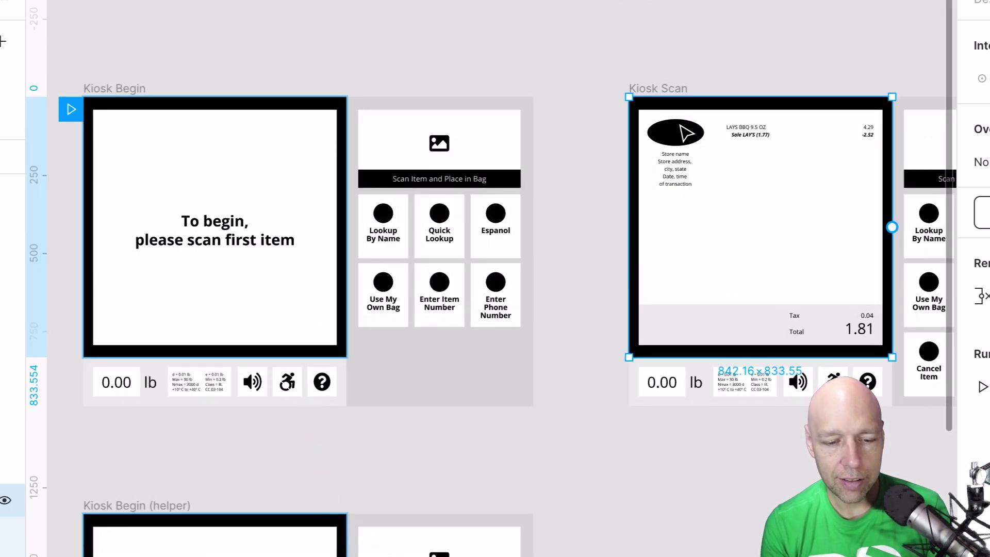
pyautogui.click(686, 133)
pyautogui.moveTo(703, 133); pyautogui.dragTo(475, 240)
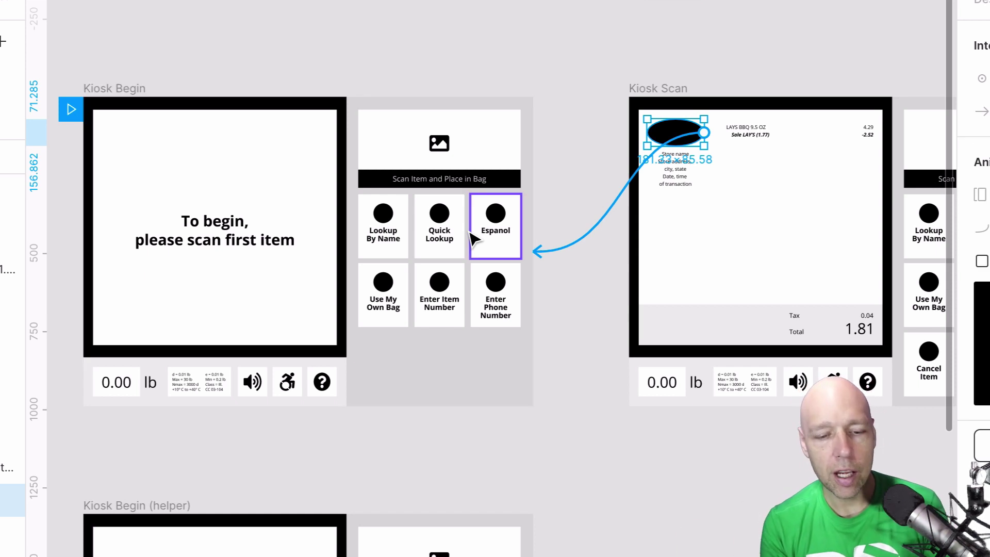
pyautogui.hscroll(5, 506, 234)
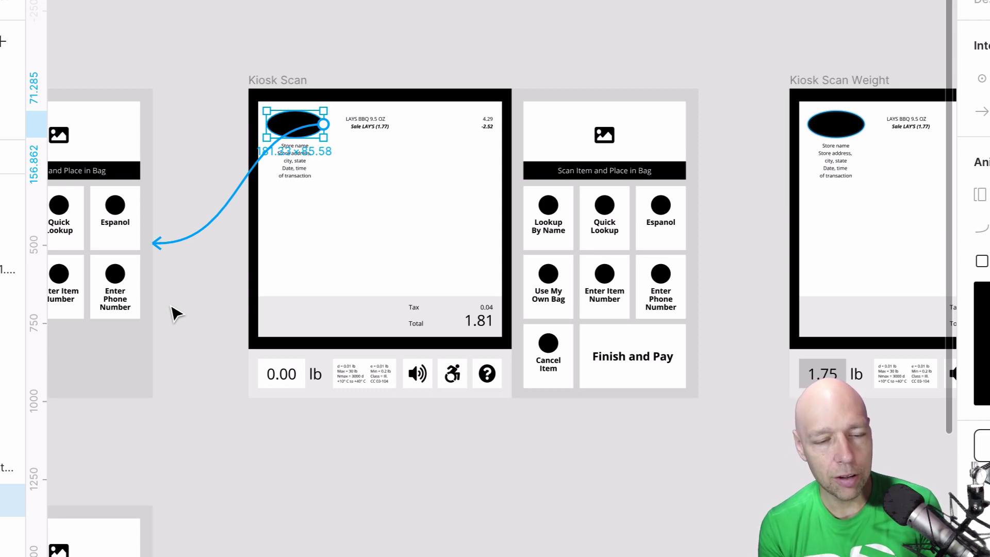
pyautogui.scroll(-3, 175, 313)
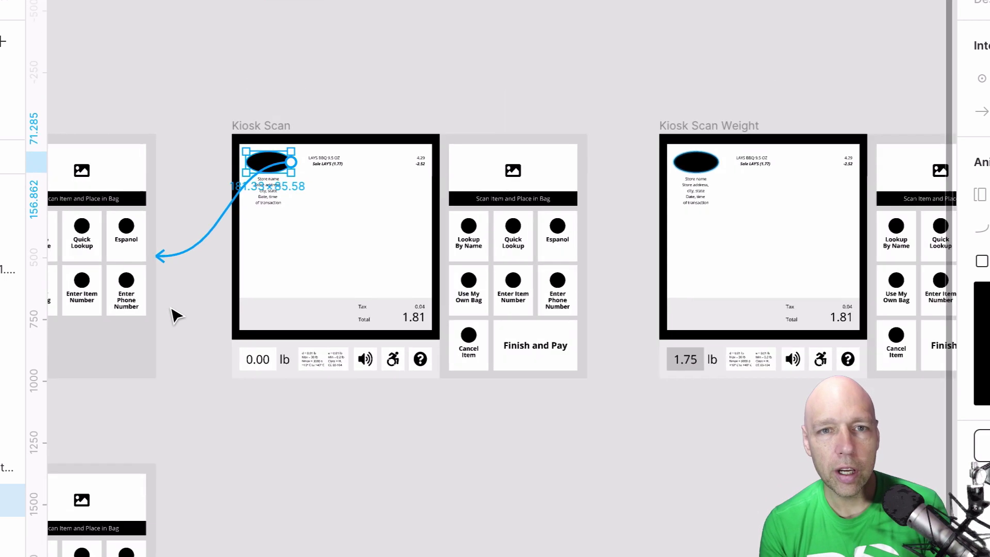
pyautogui.hscroll(-6, 181, 321)
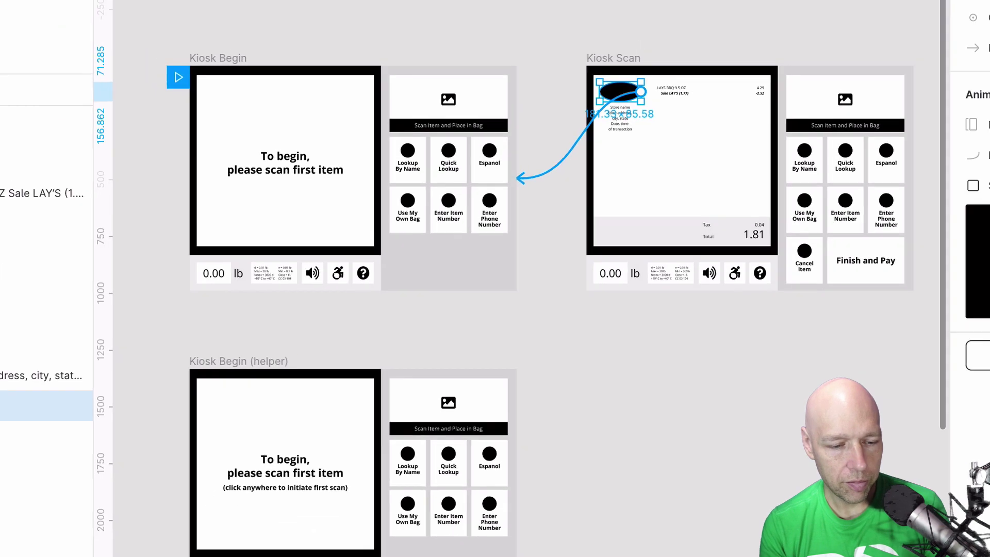
# From Kiosk Begin, scan, add and cancel Granny Smith Apples, then tap the logo to return to the start screen
pyautogui.click(178, 77)
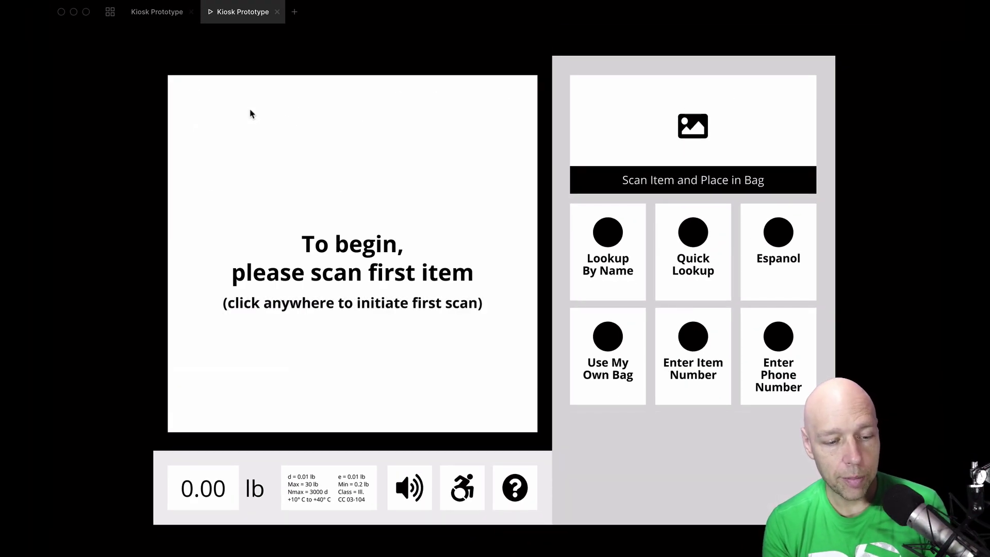
pyautogui.click(363, 304)
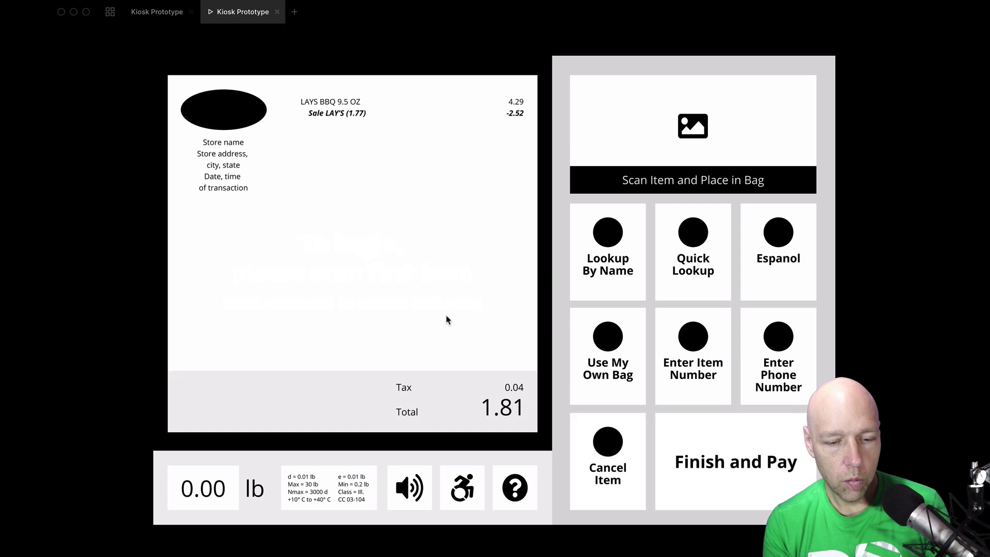
pyautogui.click(704, 259)
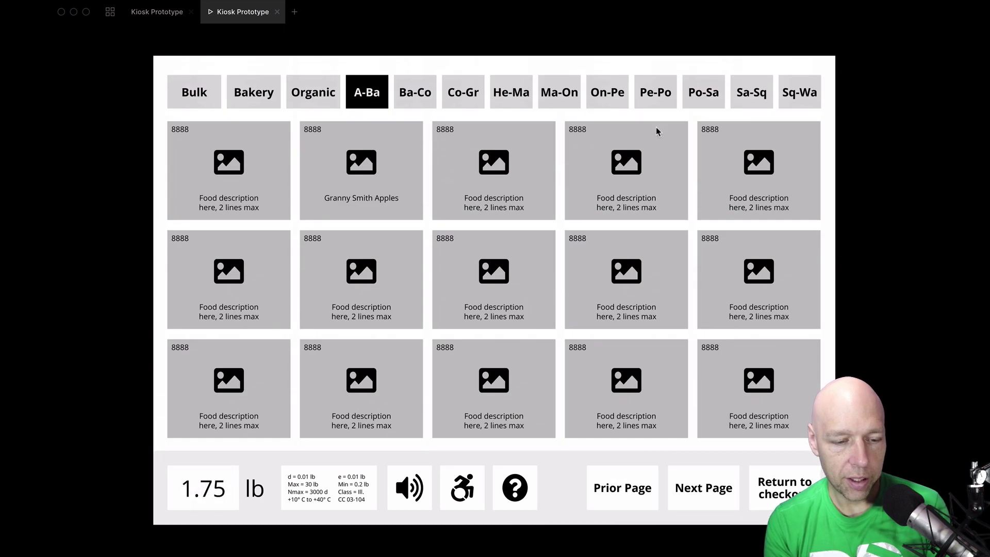
pyautogui.click(361, 153)
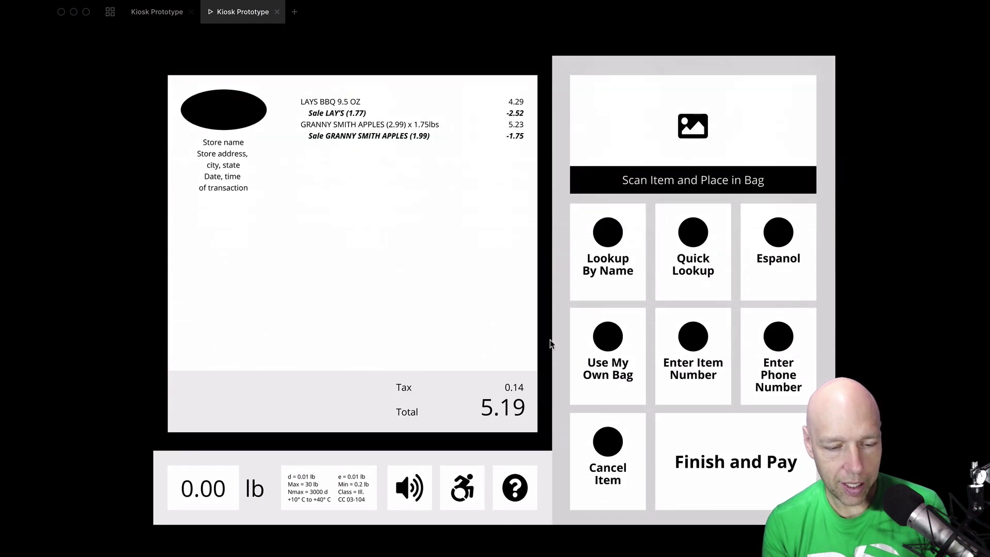
pyautogui.click(589, 455)
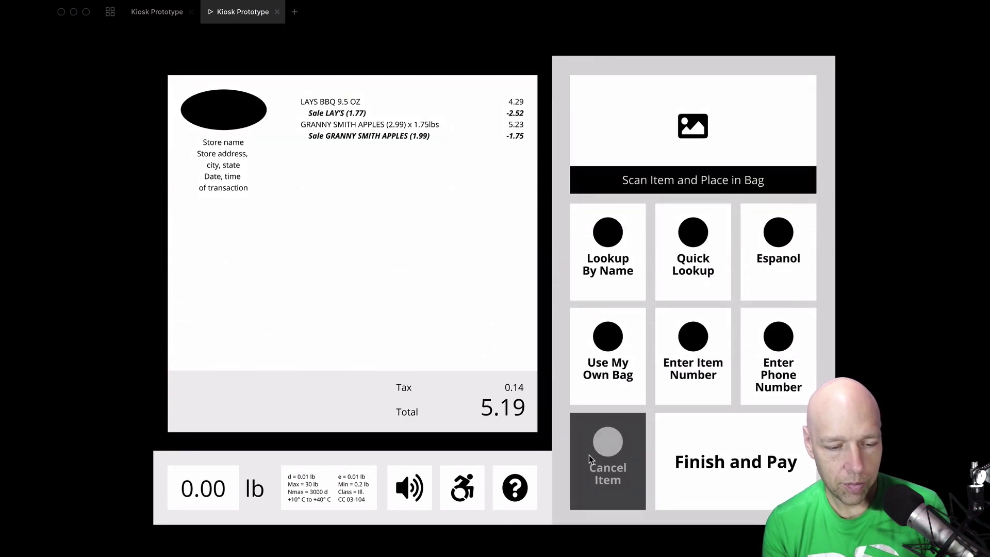
pyautogui.click(533, 334)
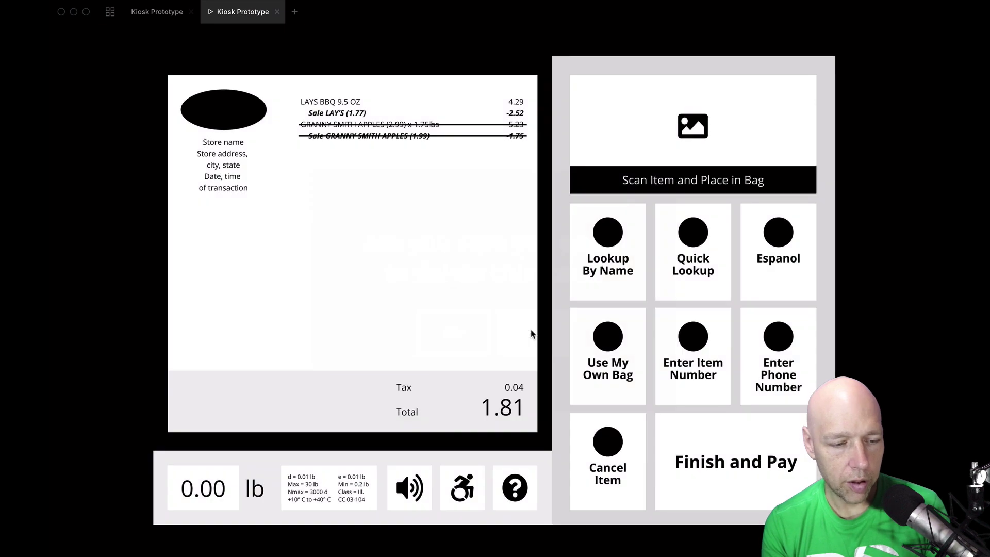
pyautogui.click(224, 100)
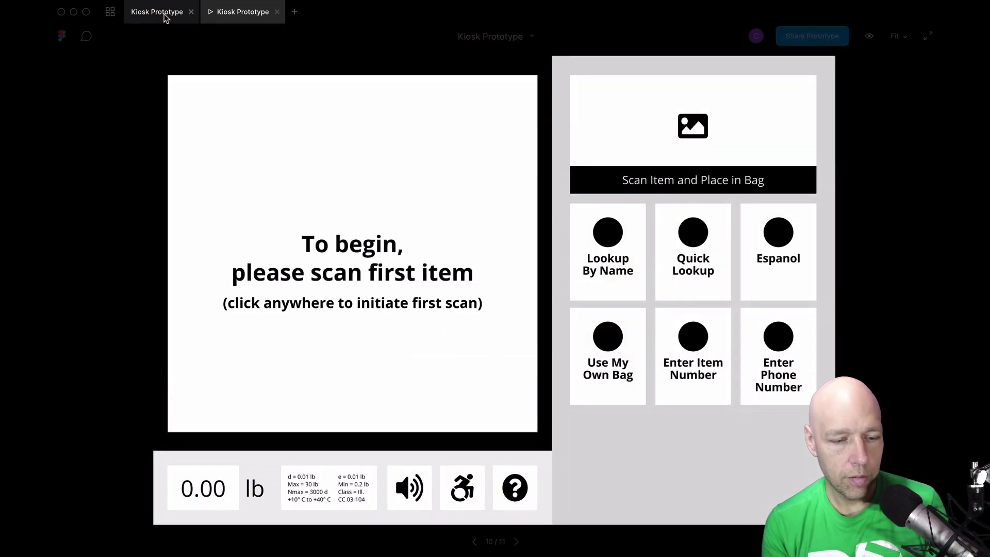
# Back in the editor, hide the UI with Ctrl+\ and zoom out to show the whole kiosk flow
pyautogui.click(164, 15)
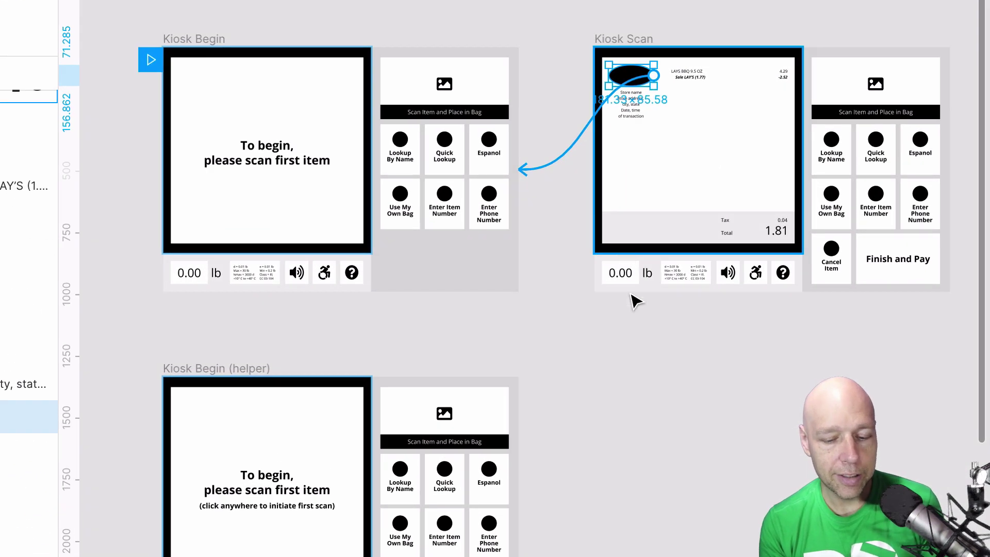
pyautogui.scroll(-5, 635, 300)
pyautogui.hotkey('ctrl', '\\')
pyautogui.hscroll(10, 725, 441)
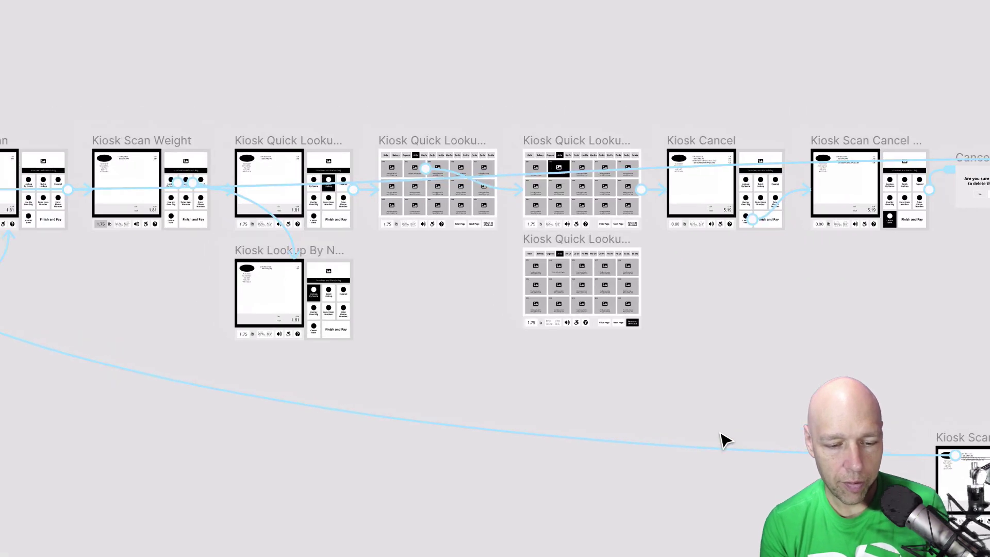
pyautogui.scroll(-3, 724, 441)
pyautogui.scroll(-2, 725, 443)
pyautogui.hscroll(2, 724, 442)
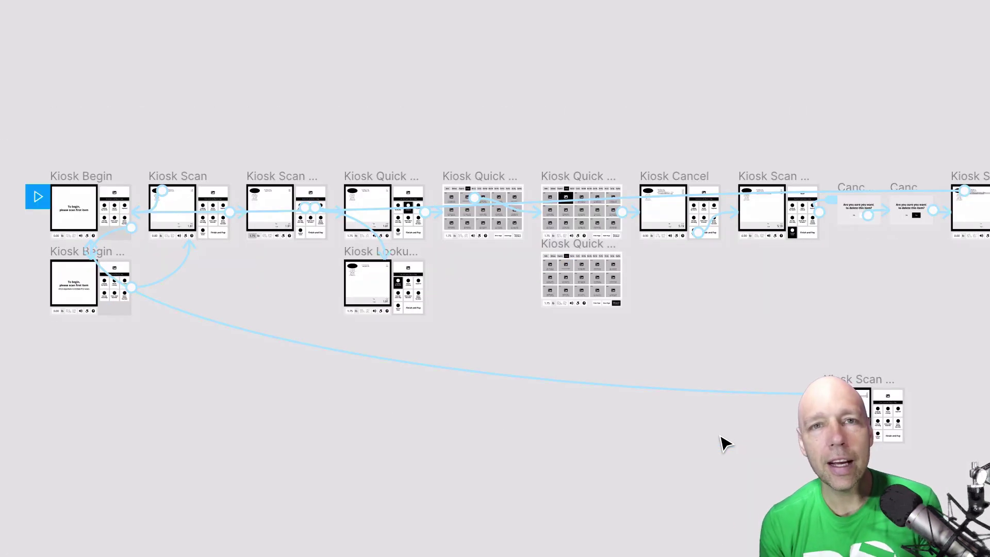